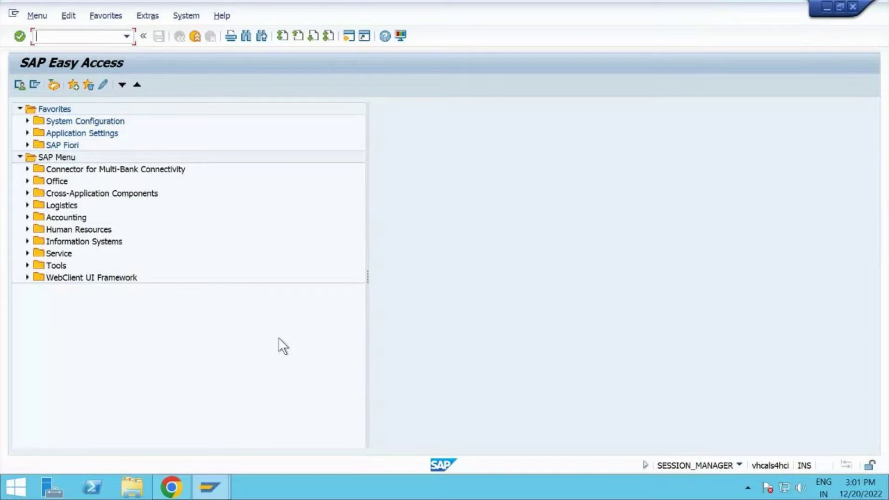
Step: Open Display Production Data Structures (/SAPAPO/CURTO_SIMU) from the Advanced Planning master data under Logistics
{"action": "left_click", "coordinate": [27, 205]}
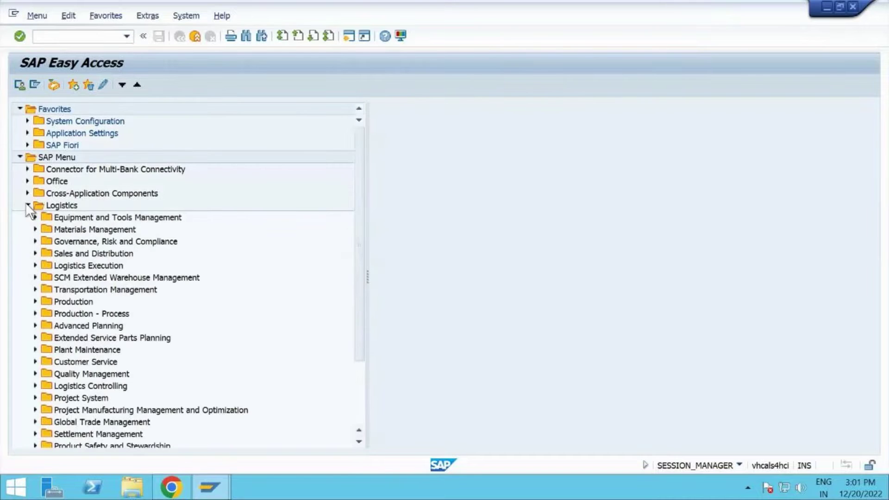
{"action": "left_click", "coordinate": [35, 326]}
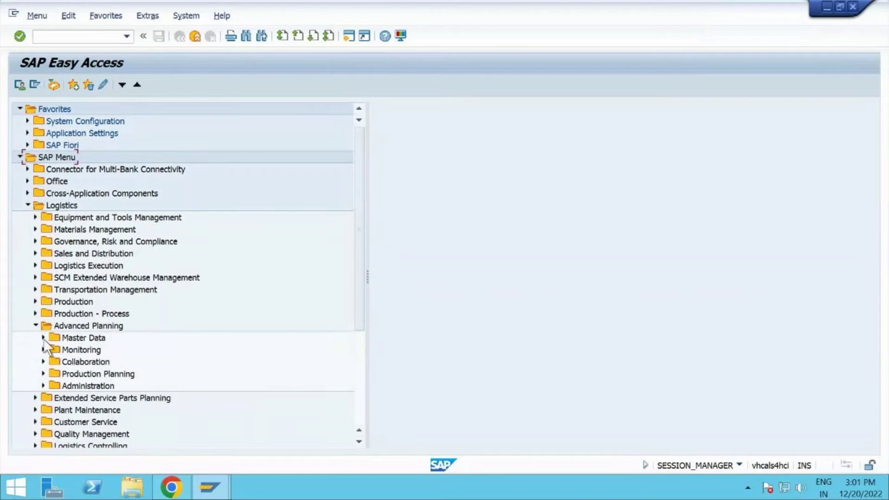
{"action": "left_click", "coordinate": [43, 338]}
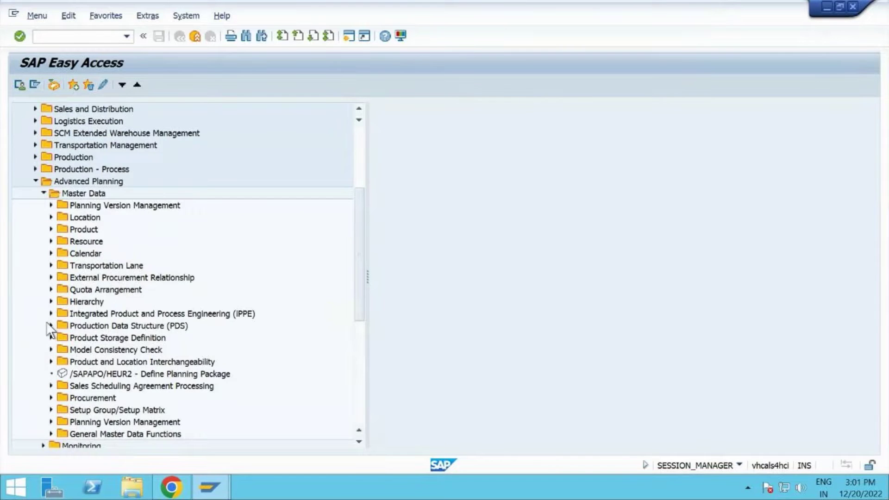
{"action": "left_click", "coordinate": [50, 325]}
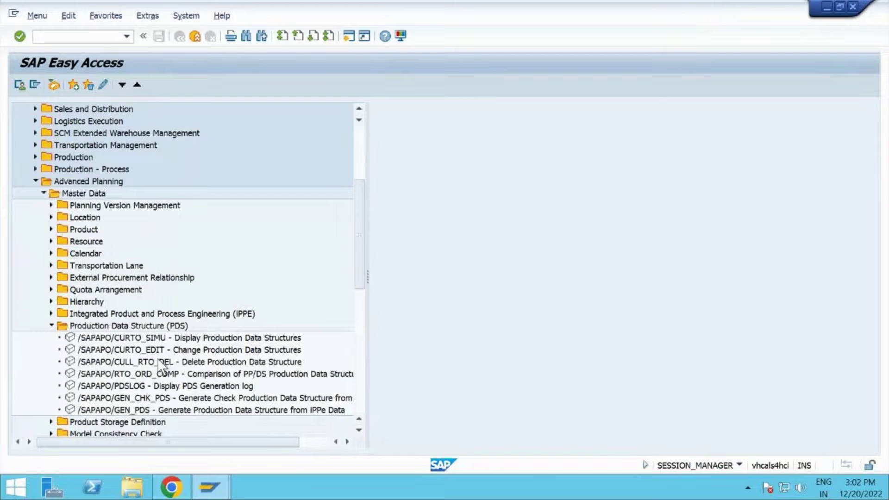
{"action": "double_click", "coordinate": [171, 338]}
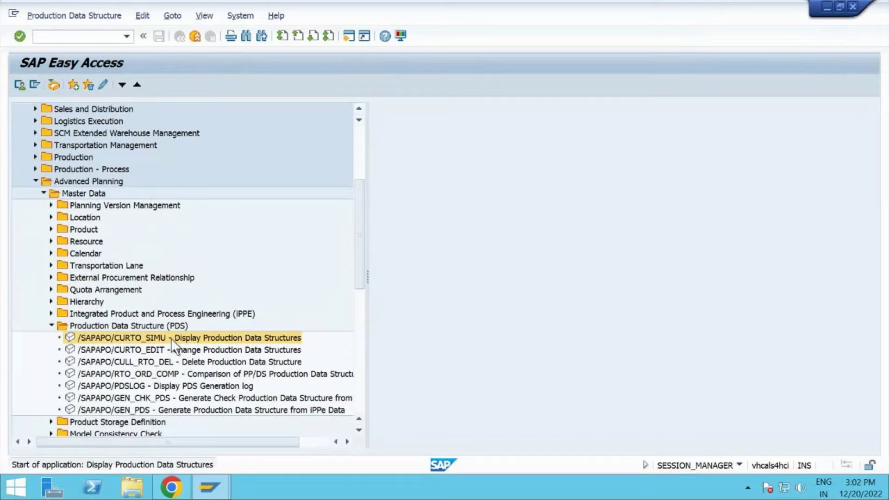
Step: Load the production data structure for product SUBCON-FGPPDS at location 1710
{"action": "left_click", "coordinate": [347, 217]}
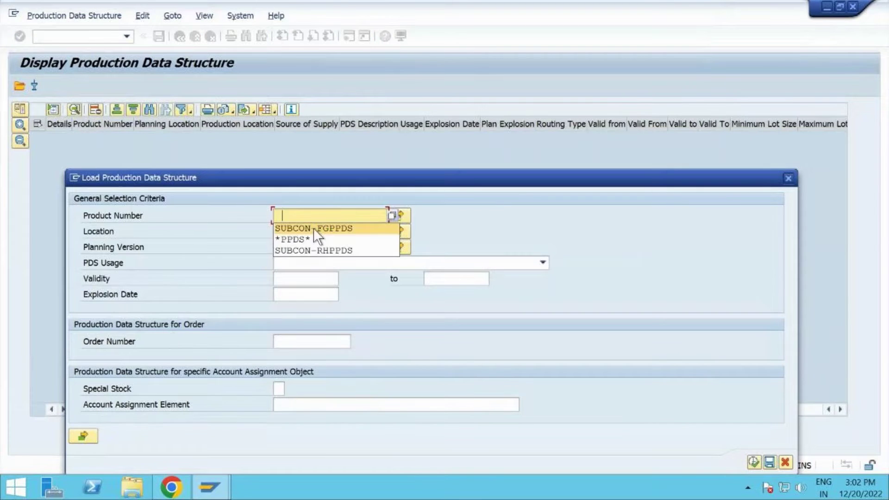
{"action": "left_click", "coordinate": [310, 228]}
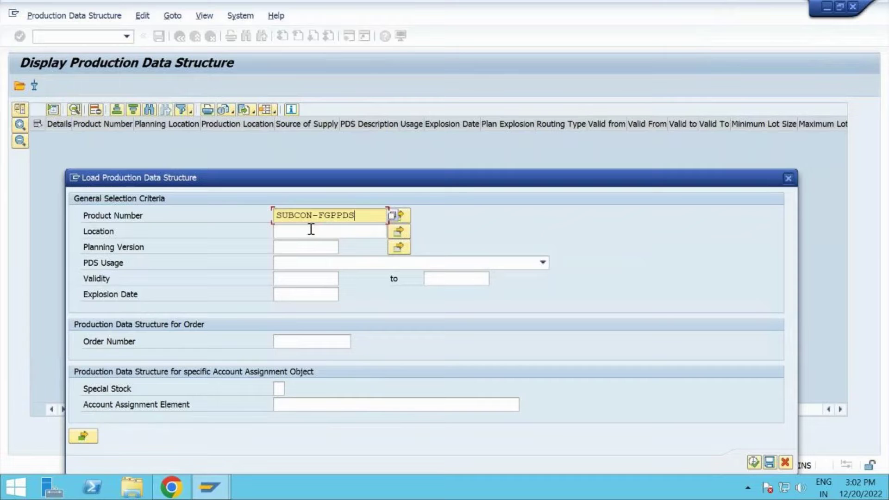
{"action": "left_click", "coordinate": [308, 231]}
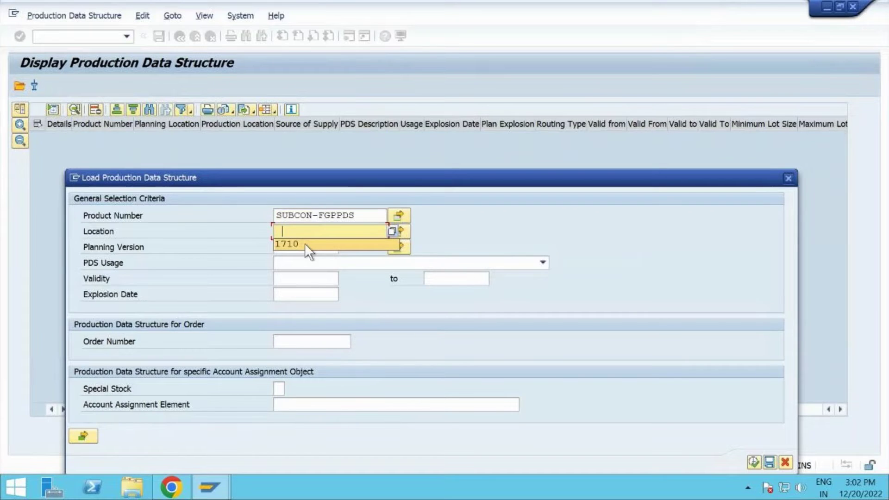
{"action": "left_click", "coordinate": [305, 243]}
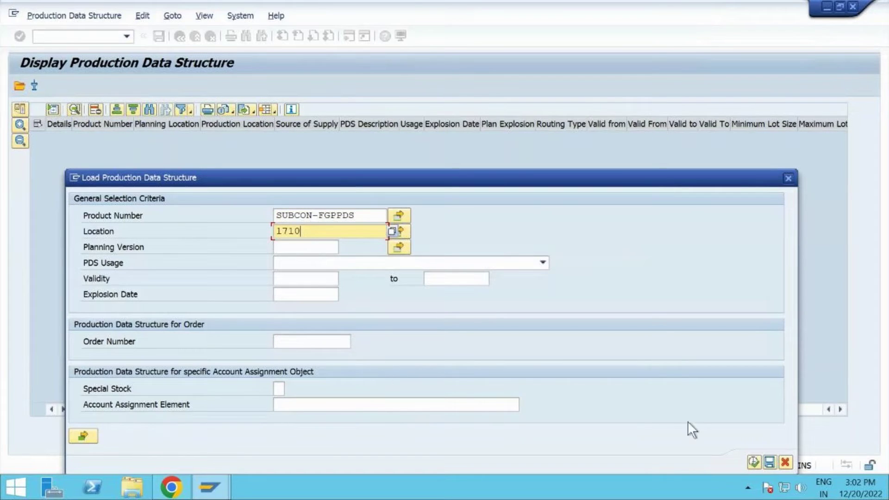
{"action": "left_click", "coordinate": [751, 466]}
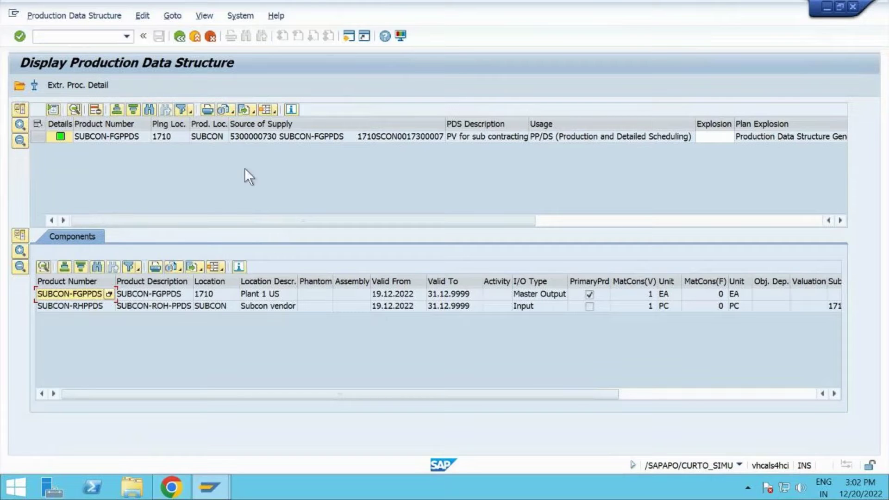
Step: Open the external procurement details of the SUBCON-FGPPDS structure and examine its source location and document number
{"action": "left_click", "coordinate": [37, 139]}
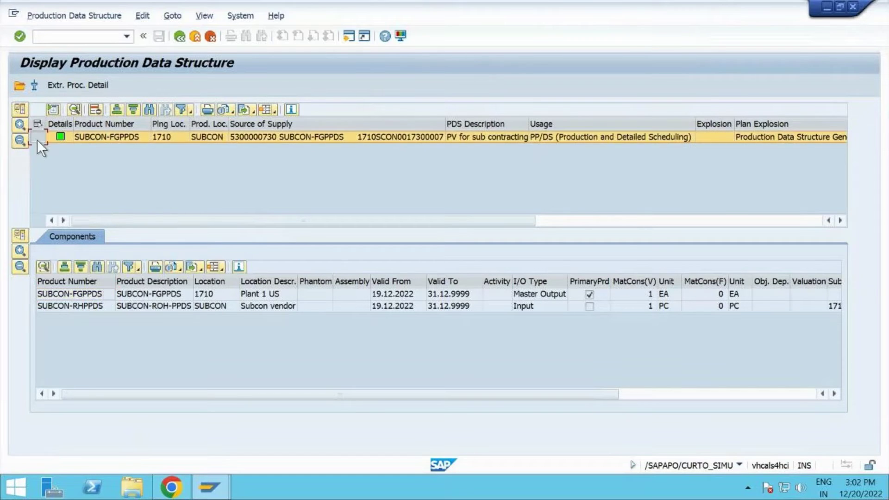
{"action": "left_click", "coordinate": [85, 85]}
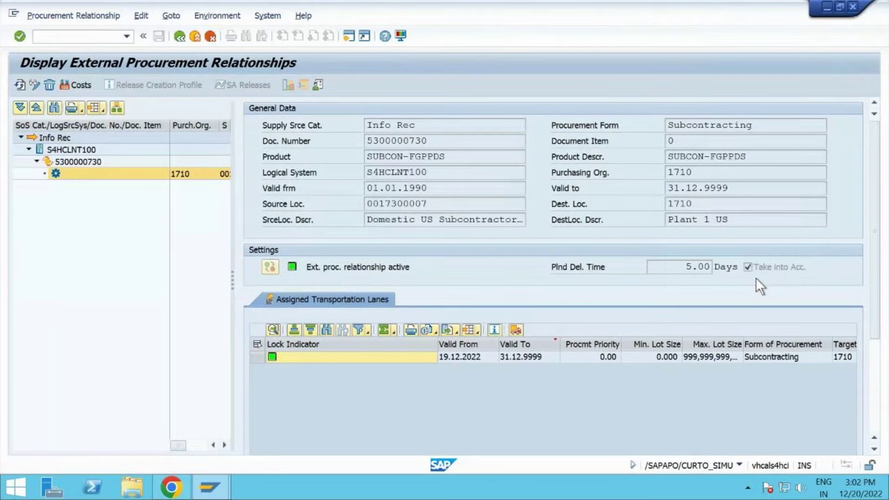
{"action": "double_click", "coordinate": [447, 204]}
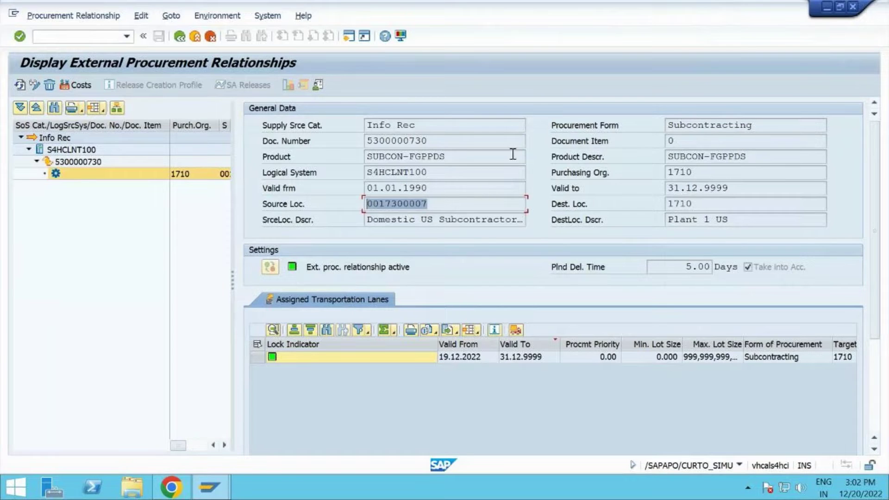
{"action": "left_click", "coordinate": [450, 140]}
{"action": "key", "text": "shift+Home"}
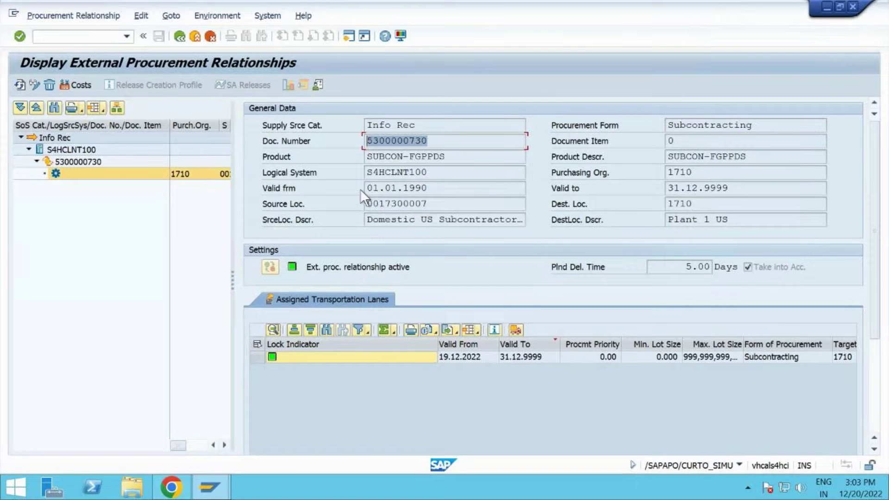
Step: Start transaction ME12 for changing info records in a new session
{"action": "left_click", "coordinate": [100, 36]}
{"action": "type", "text": "/ome"}
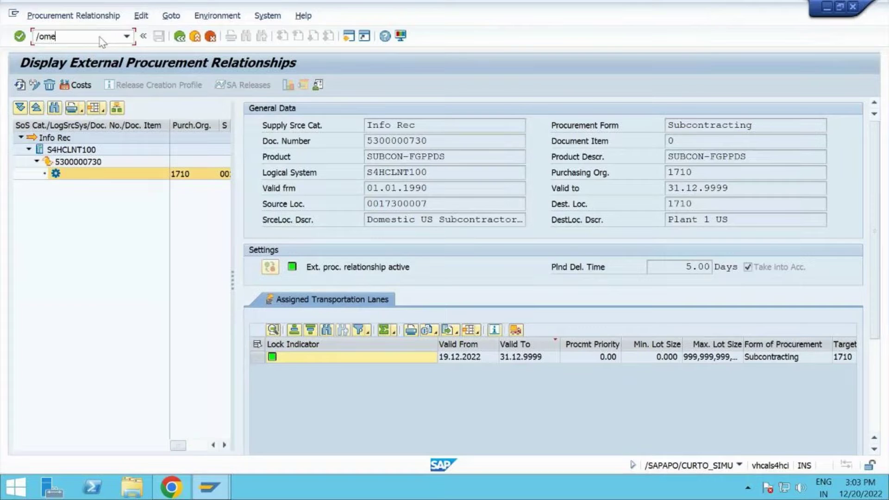
{"action": "type", "text": "2o"}
{"action": "key", "text": "Return"}
Step: Enter the US subcontractor's supplier number and material SUBCON-FGPPDS for the info record
{"action": "key", "text": "BackSpace"}
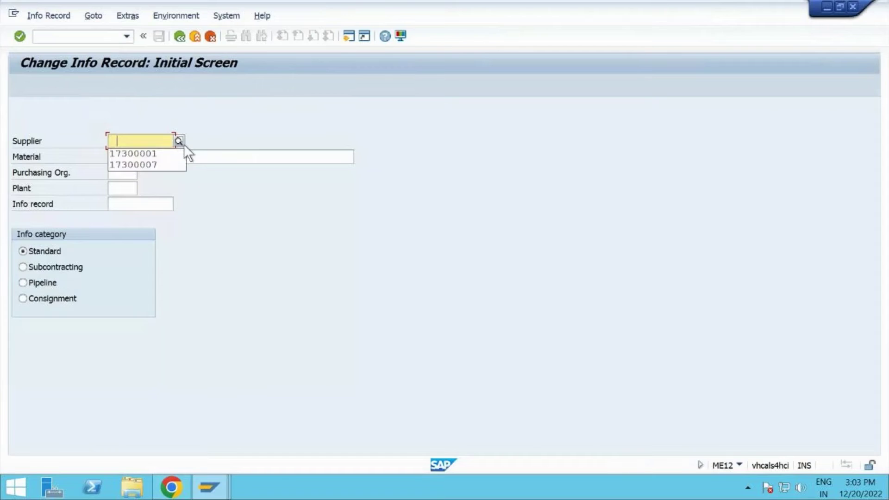
{"action": "left_click", "coordinate": [160, 163]}
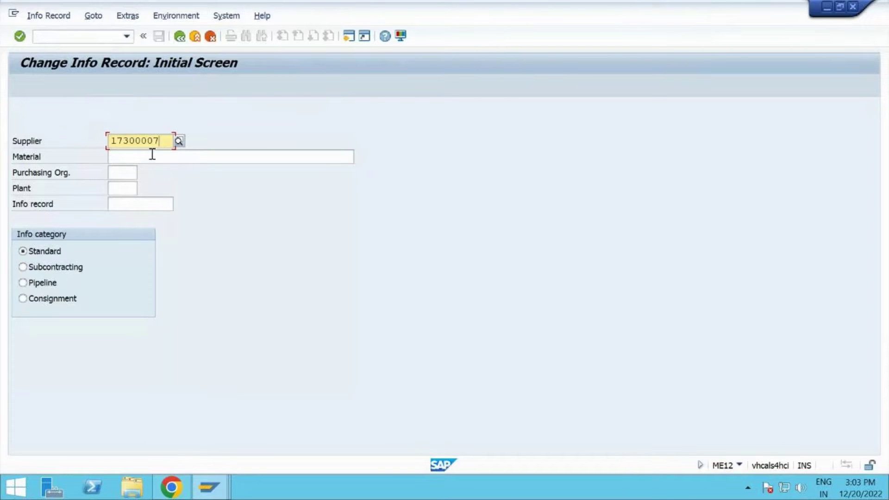
{"action": "left_click", "coordinate": [152, 154]}
{"action": "key", "text": "BackSpace"}
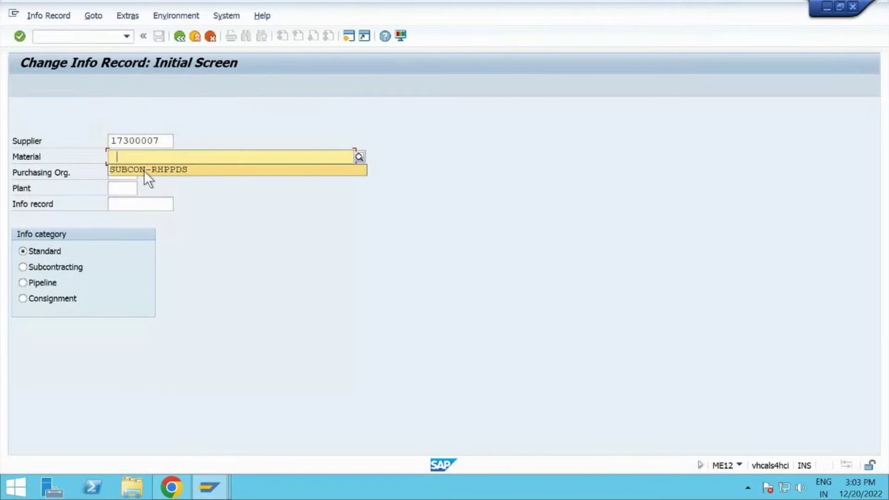
{"action": "left_click", "coordinate": [144, 169]}
{"action": "key", "text": "BackSpace"}
{"action": "key", "text": "BackSpace"}
{"action": "key", "text": "BackSpace"}
{"action": "key", "text": "BackSpace"}
{"action": "key", "text": "BackSpace"}
{"action": "key", "text": "BackSpace"}
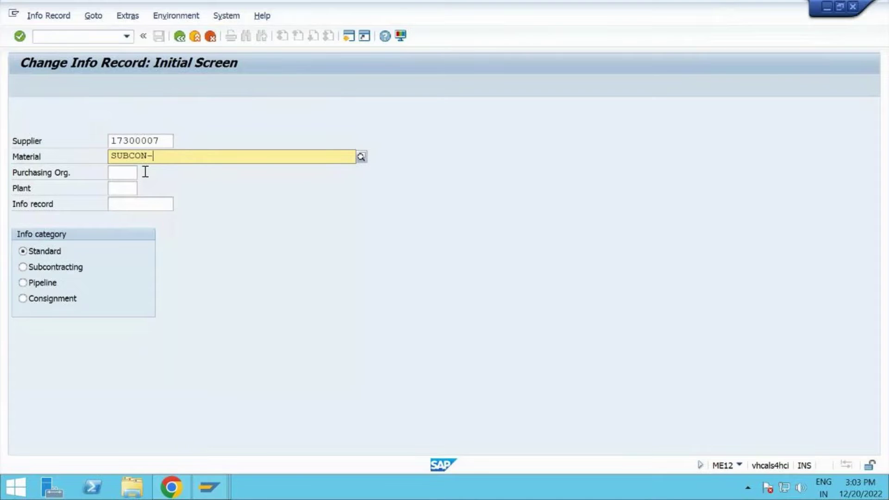
{"action": "type", "text": "fg"}
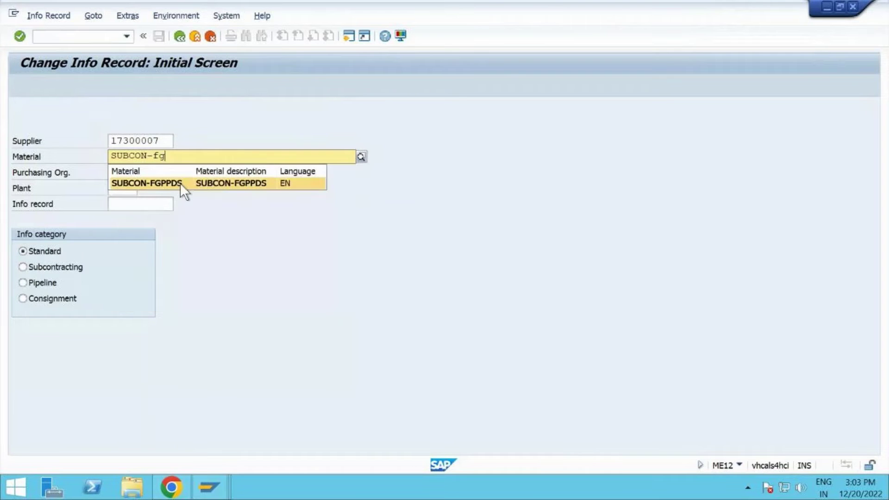
{"action": "left_click", "coordinate": [180, 182]}
Step: Set the purchasing organization and the plant to 1710 and open the info record
{"action": "left_click", "coordinate": [131, 173]}
{"action": "type", "text": "171"}
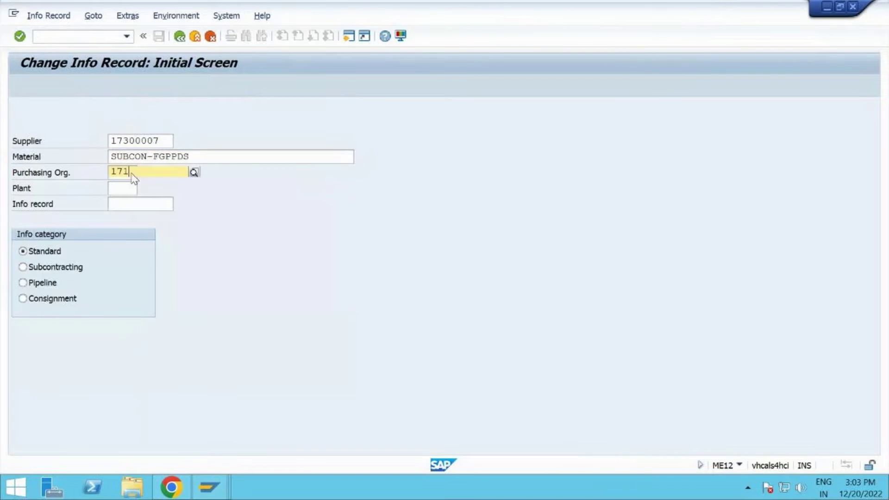
{"action": "type", "text": "0"}
{"action": "key", "text": "Tab"}
{"action": "type", "text": "1710"}
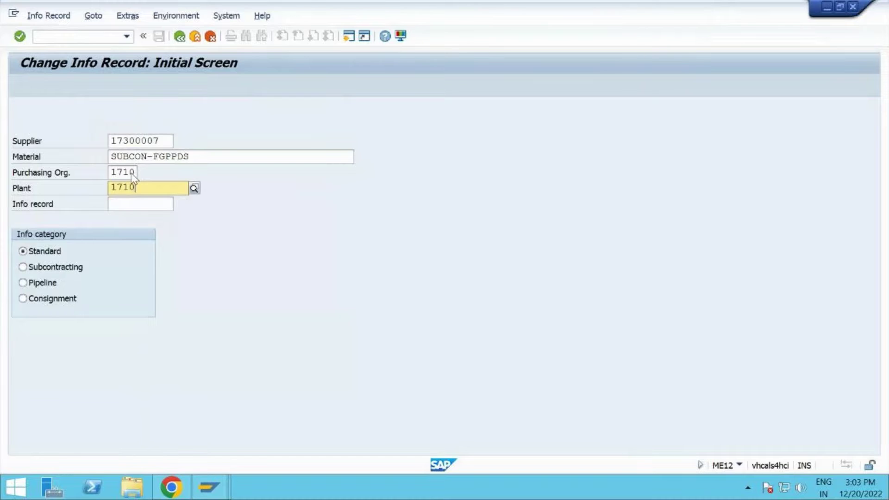
{"action": "key", "text": "Return"}
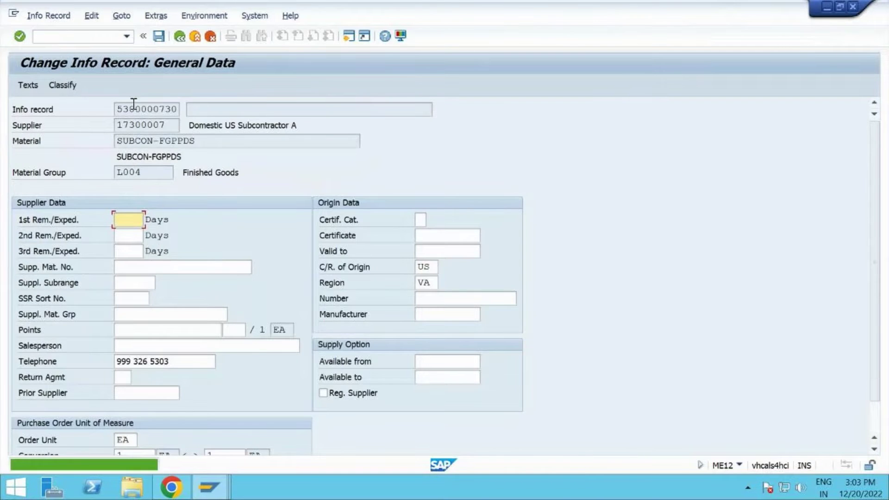
Step: Return to the initial info record screen, set the info category to Subcontracting, and reopen the record
{"action": "left_click", "coordinate": [180, 36]}
{"action": "left_click", "coordinate": [60, 267]}
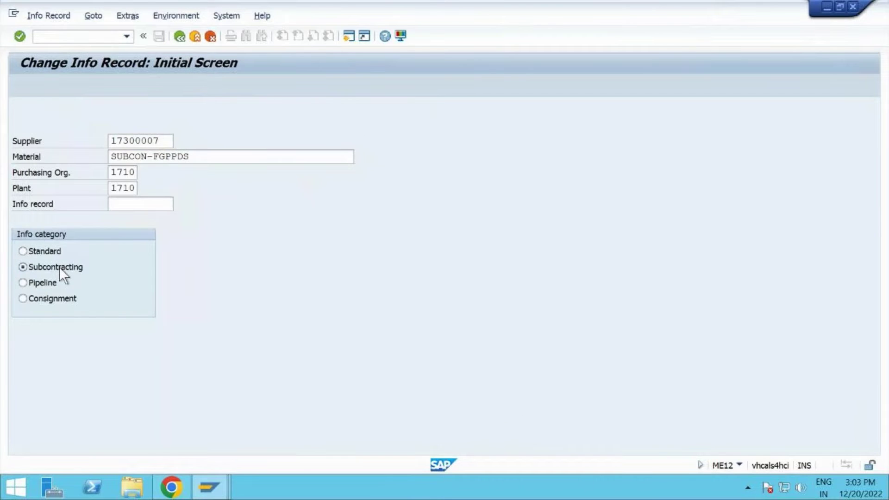
{"action": "key", "text": "Return"}
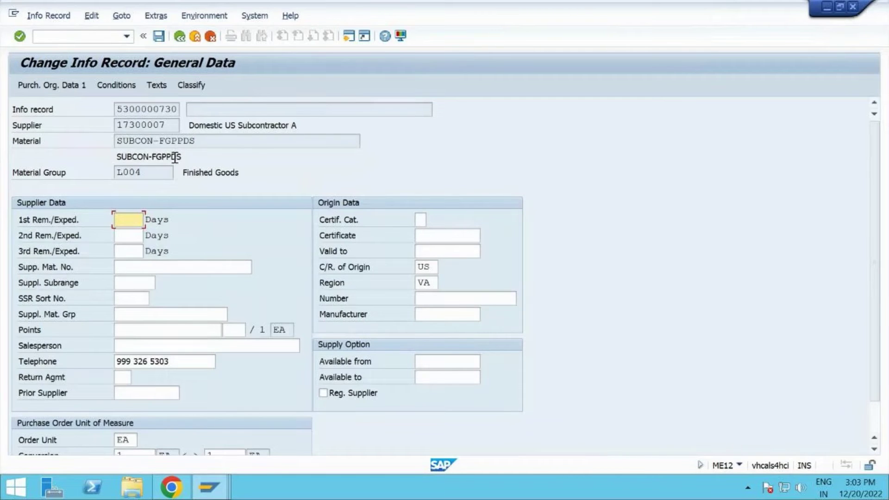
Step: Compare the info record number with the document number and supply source category in the external procurement relationship
{"action": "left_click", "coordinate": [178, 110]}
{"action": "left_click_drag", "start_coordinate": [178, 111], "coordinate": [109, 112]}
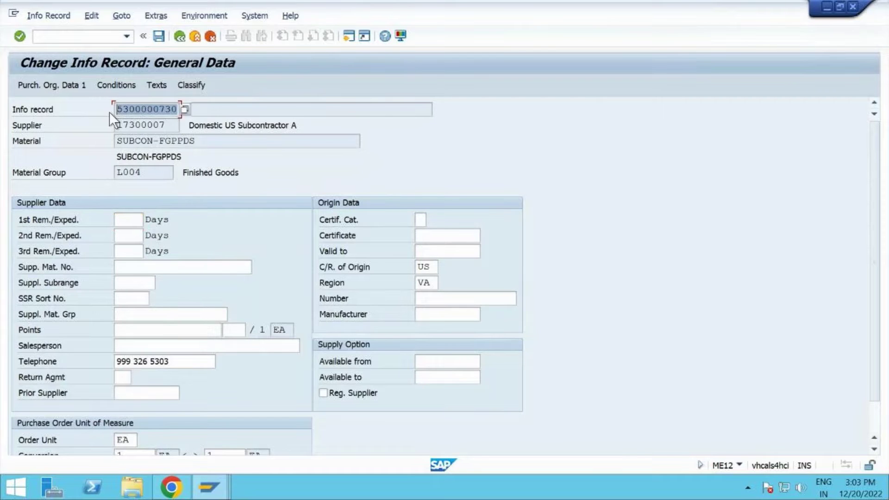
{"action": "key", "text": "alt+Tab"}
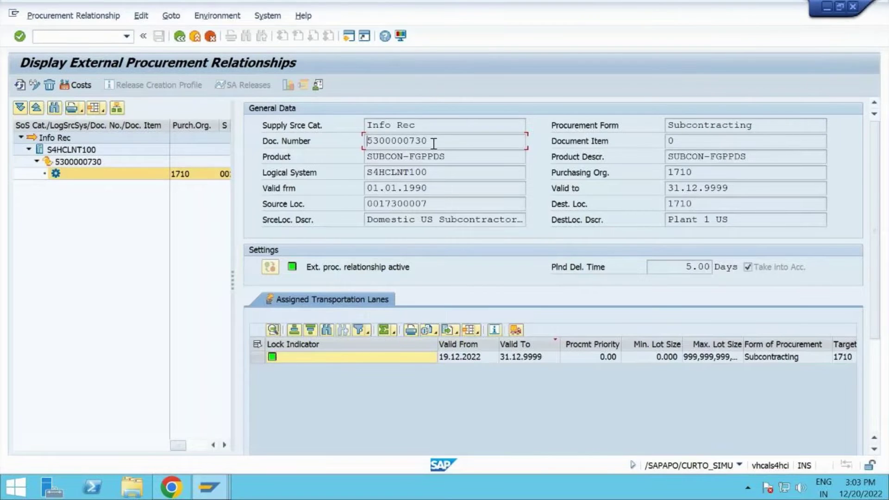
{"action": "left_click_drag", "start_coordinate": [434, 143], "coordinate": [312, 142]}
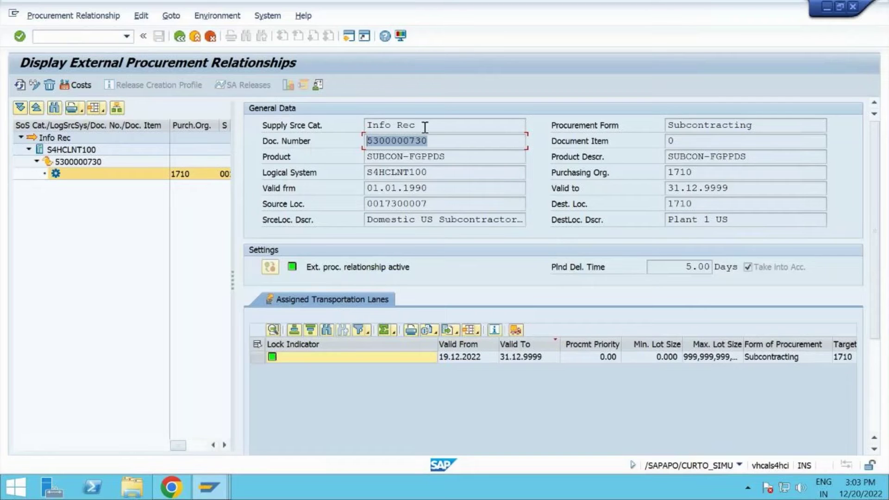
{"action": "left_click_drag", "start_coordinate": [425, 126], "coordinate": [310, 140]}
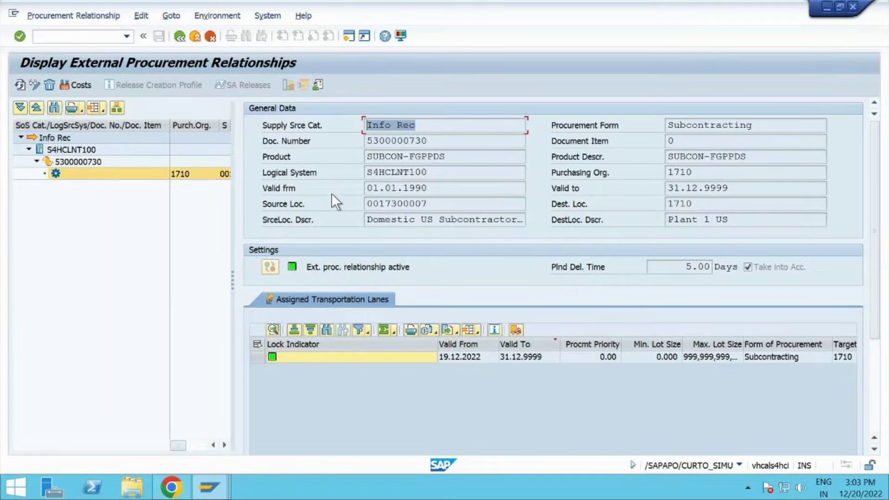
Step: Go back to the info record and check the production version in its purchasing organization data
{"action": "key", "text": "alt+Tab"}
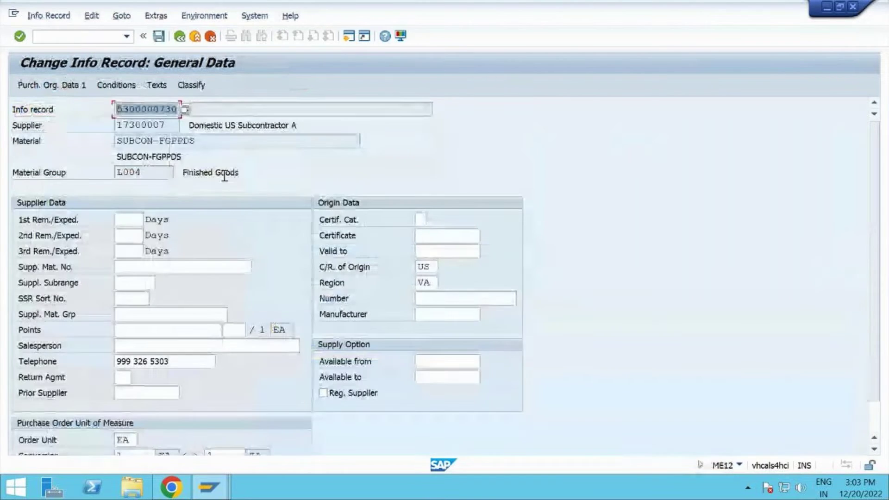
{"action": "key", "text": "Return"}
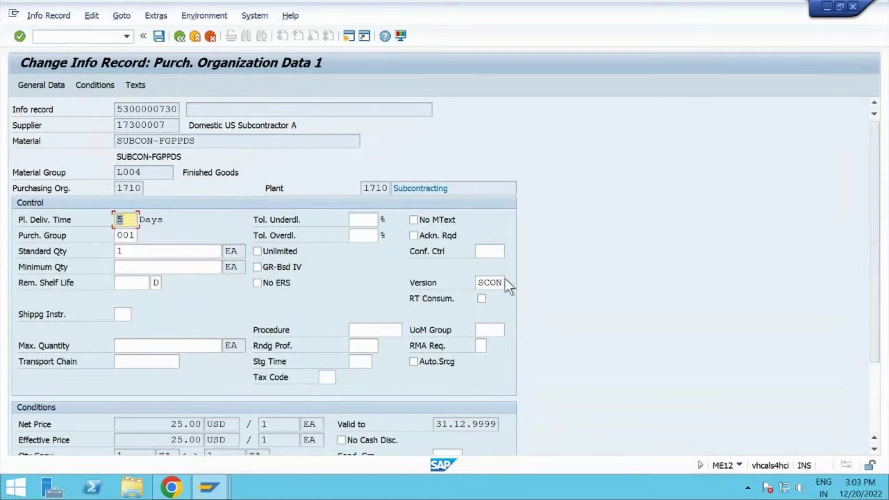
{"action": "double_click", "coordinate": [486, 282]}
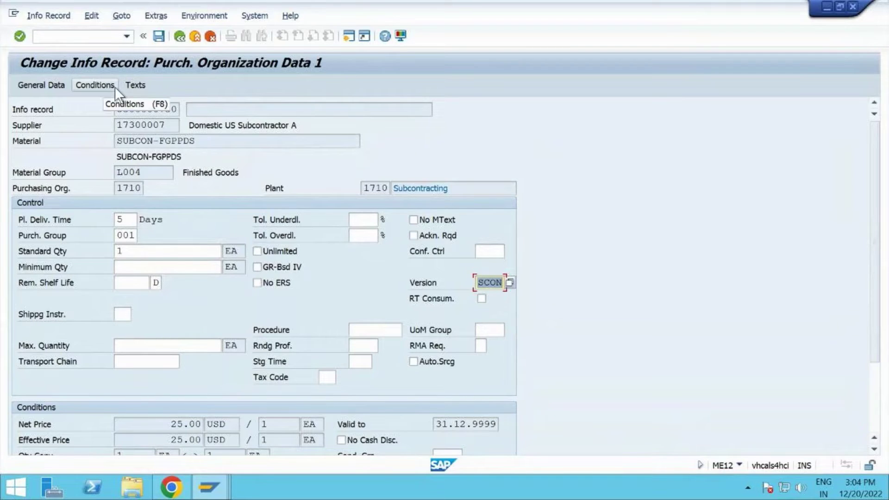
Step: Exit the info record transaction and go back from the external procurement relationship to the production data structure display
{"action": "left_click", "coordinate": [109, 38]}
{"action": "type", "text": "/"}
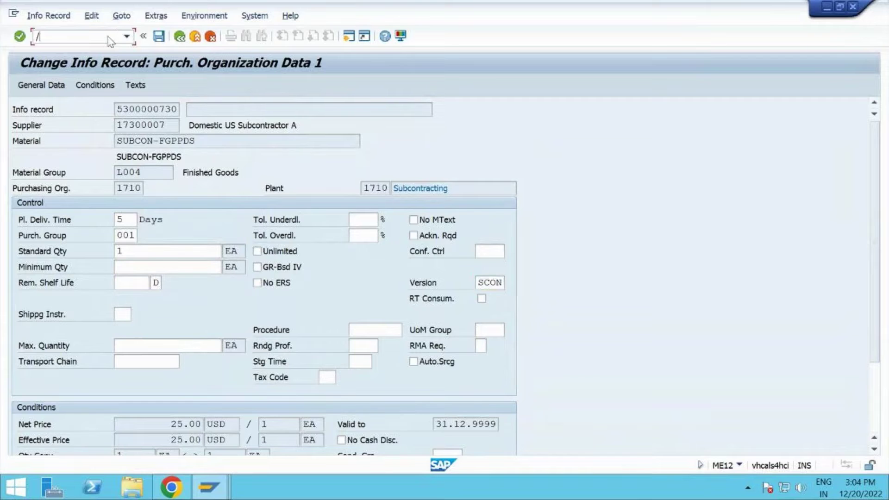
{"action": "type", "text": "n"}
{"action": "key", "text": "Return"}
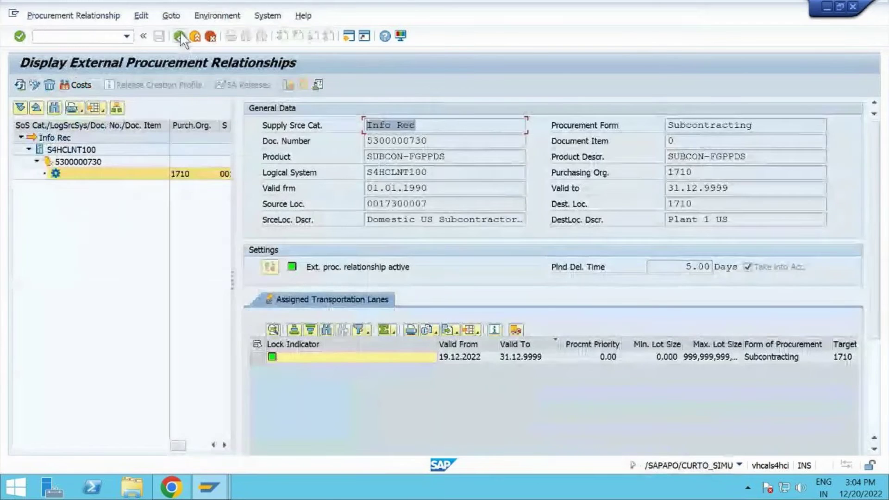
{"action": "left_click", "coordinate": [179, 33]}
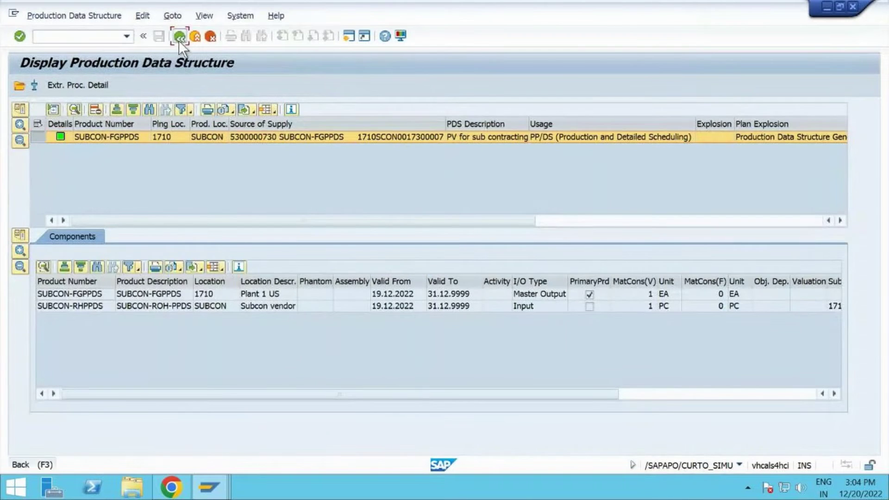
Step: Leave the production data structure display and open the transportation lane transaction /SAPAPO/SCC_TL1
{"action": "left_click", "coordinate": [178, 39]}
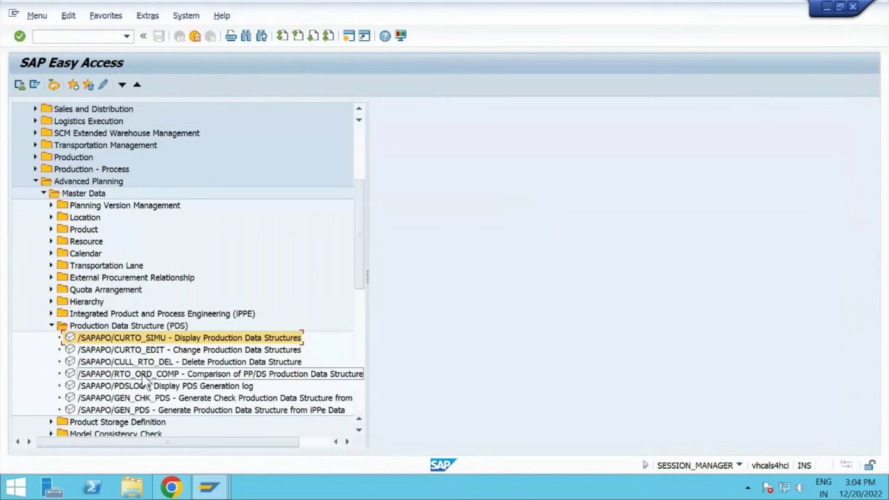
{"action": "left_click", "coordinate": [51, 266]}
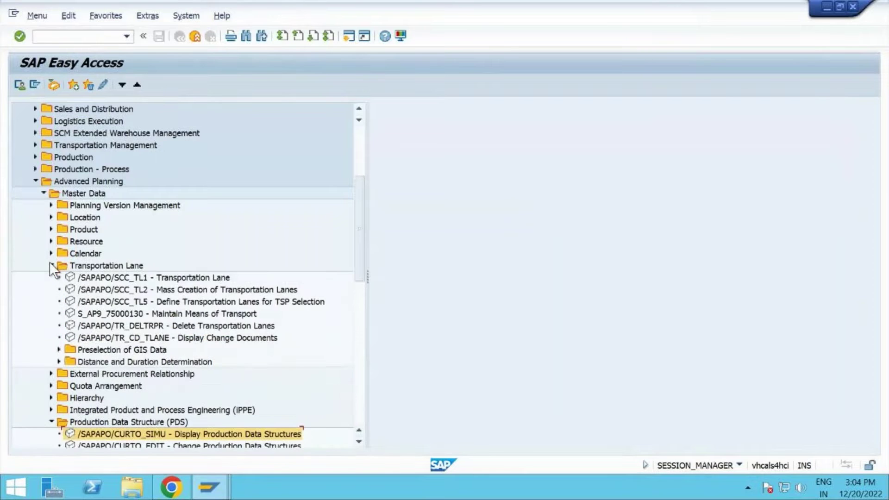
{"action": "double_click", "coordinate": [126, 277]}
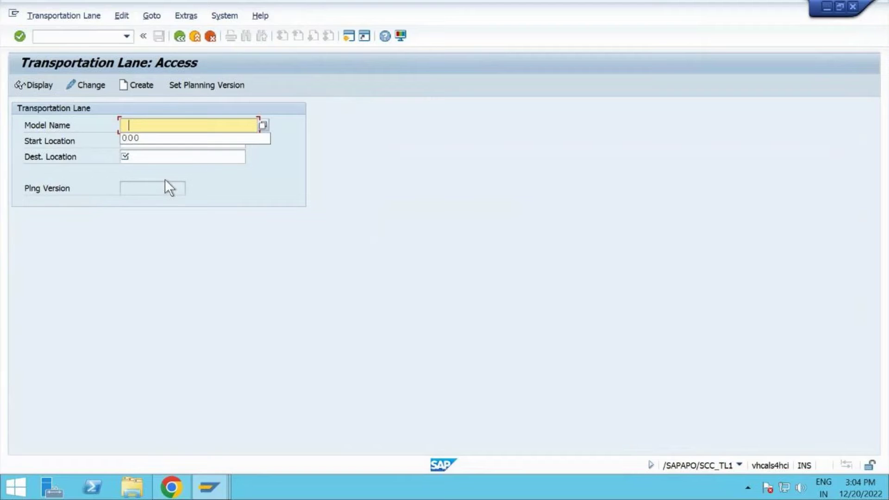
{"action": "left_click", "coordinate": [163, 138]}
{"action": "left_click", "coordinate": [163, 140]}
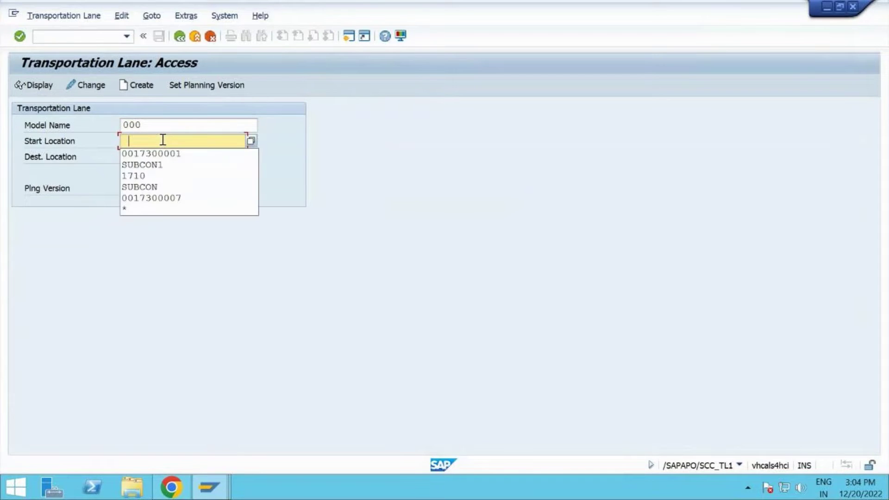
{"action": "left_click", "coordinate": [170, 153]}
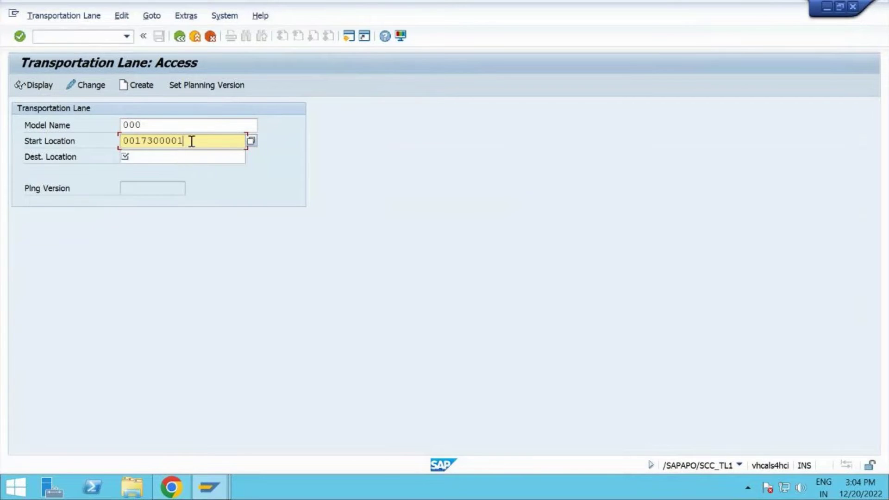
{"action": "left_click_drag", "start_coordinate": [188, 141], "coordinate": [91, 141]}
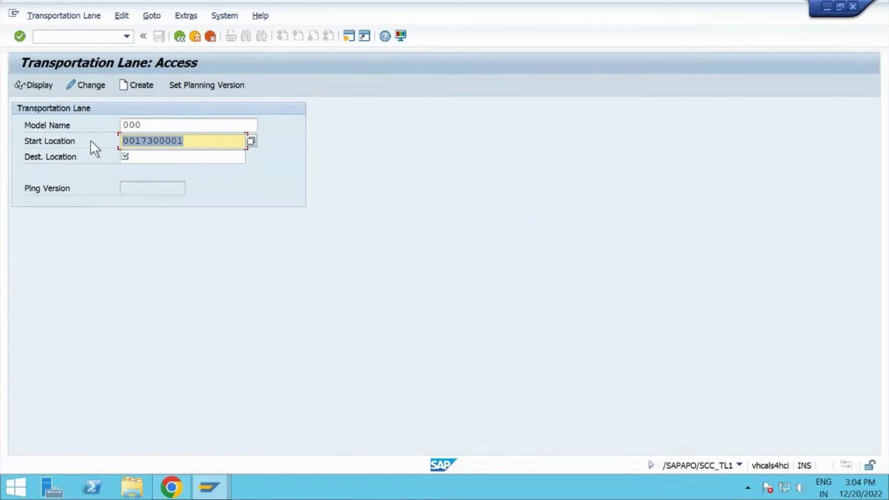
{"action": "left_click", "coordinate": [137, 156]}
{"action": "left_click", "coordinate": [139, 157]}
{"action": "left_click", "coordinate": [150, 169]}
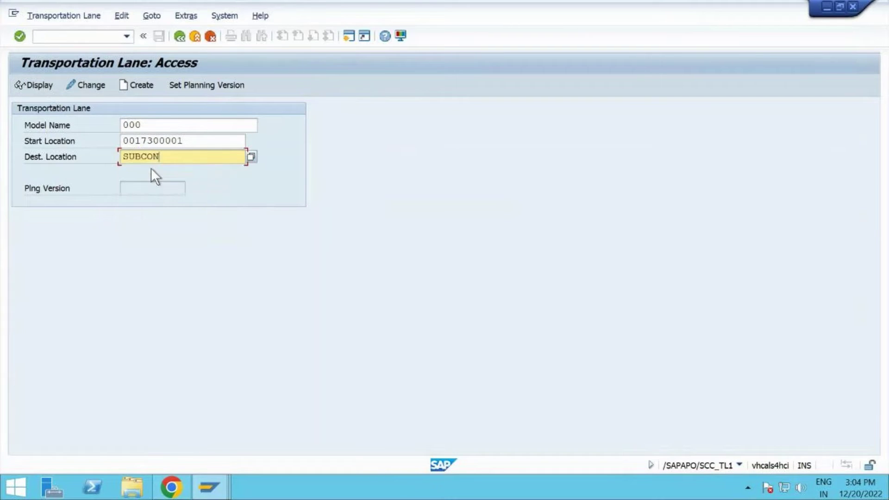
{"action": "left_click", "coordinate": [35, 83]}
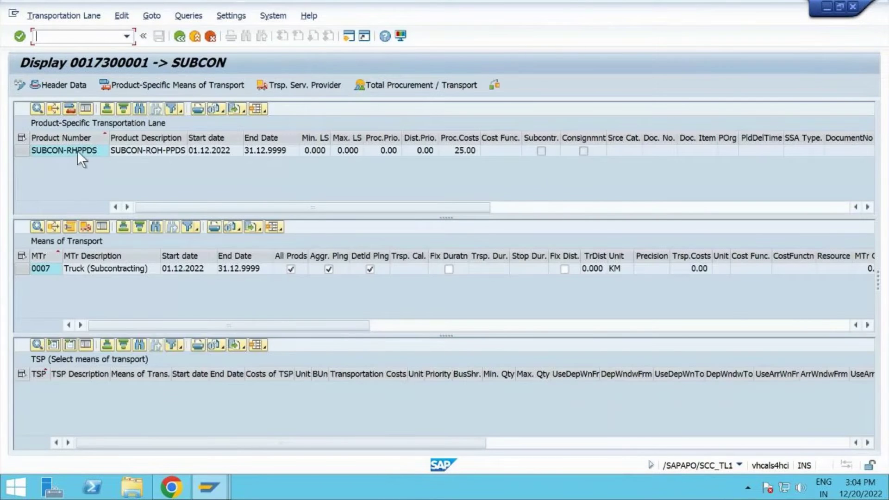
Step: Check the SUBCON-RHPPDS product-specific lane, switch the lane to change mode, and exit the transaction without editing
{"action": "left_click", "coordinate": [76, 151]}
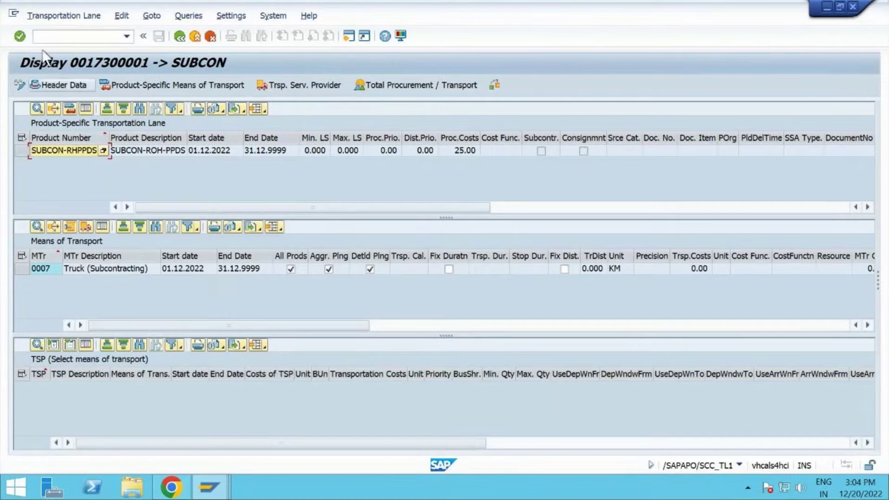
{"action": "left_click", "coordinate": [20, 83]}
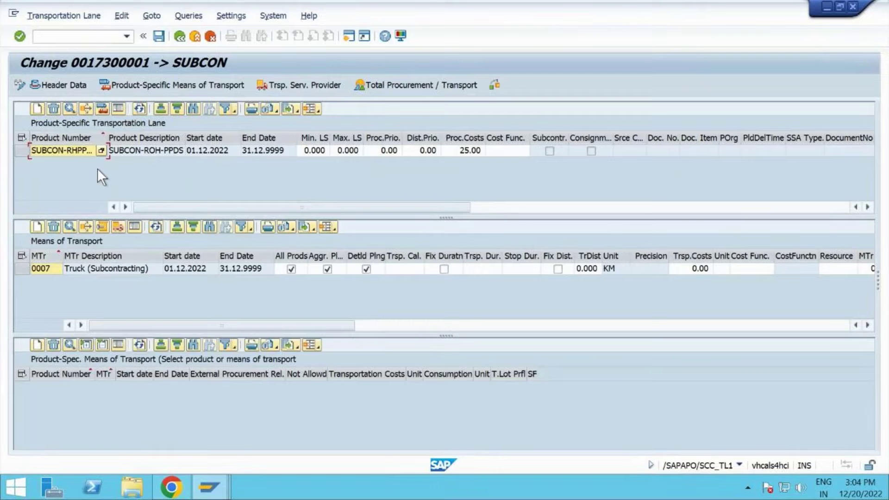
{"action": "left_click", "coordinate": [179, 35]}
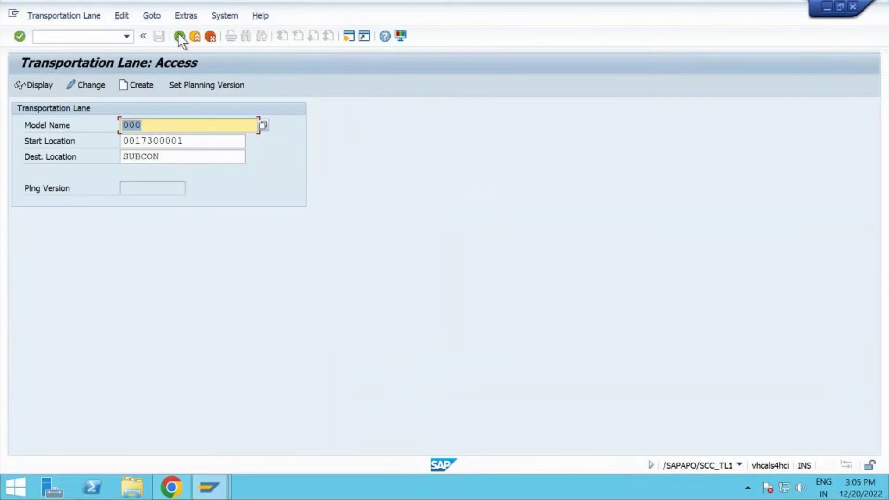
{"action": "left_click", "coordinate": [178, 35]}
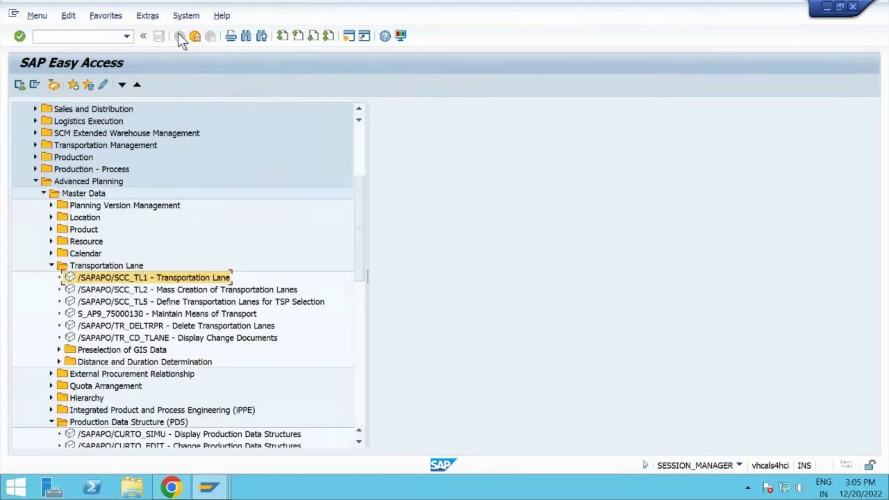
Step: Open the location master transaction /SAPAPO/LOC3 and set the location type to 1021 (Business Partner)
{"action": "left_click", "coordinate": [51, 265]}
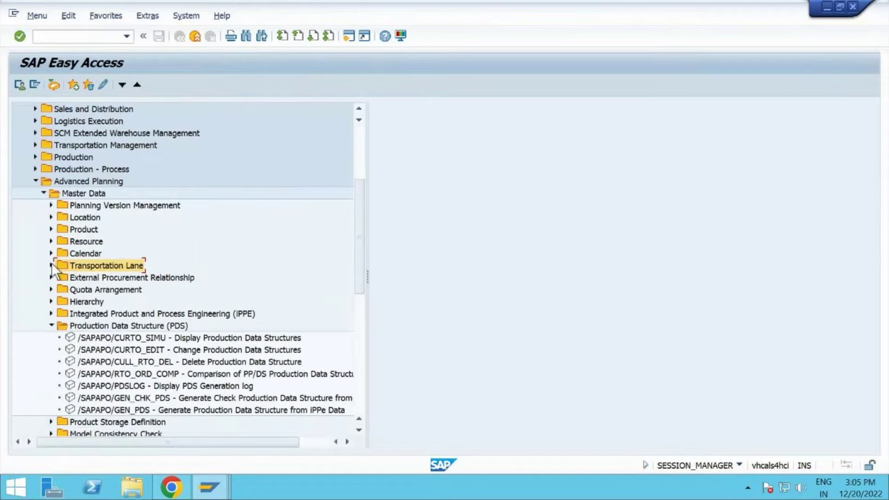
{"action": "left_click", "coordinate": [51, 216]}
{"action": "double_click", "coordinate": [112, 230]}
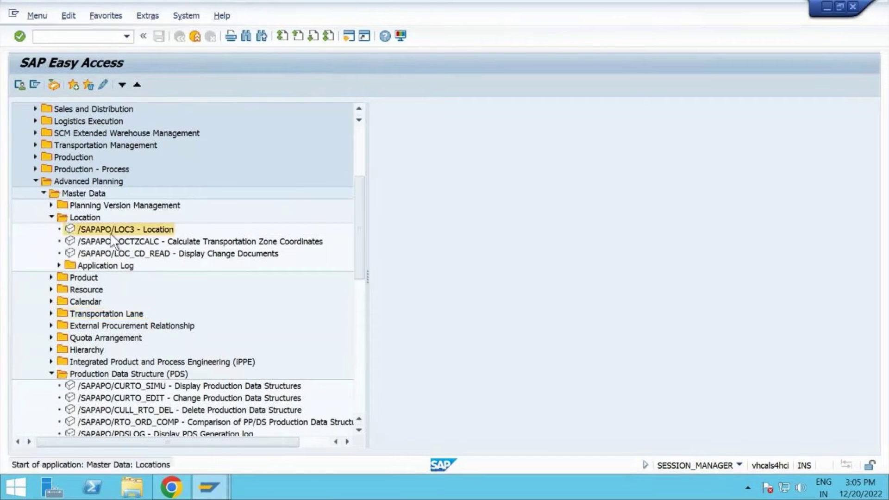
{"action": "left_click", "coordinate": [138, 125]}
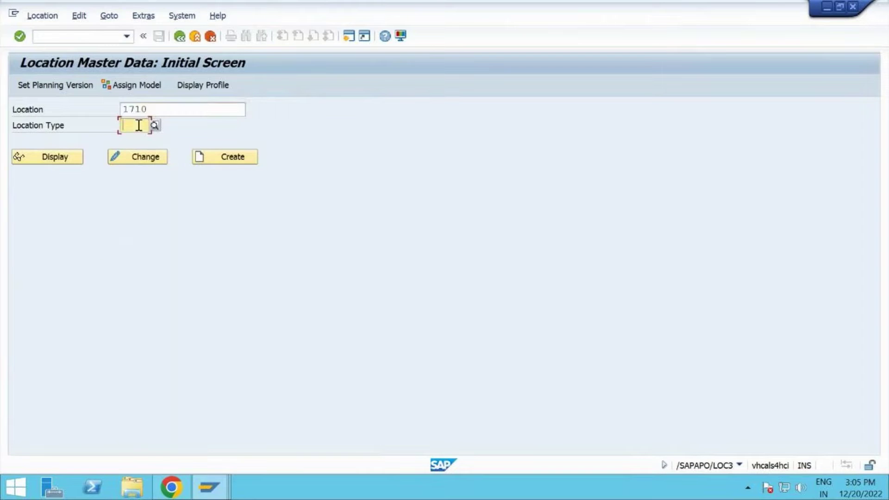
{"action": "left_click", "coordinate": [157, 124]}
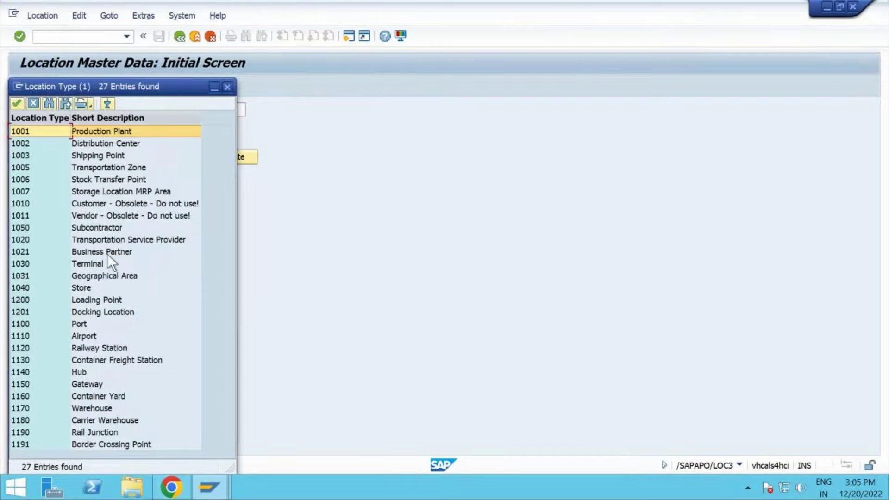
{"action": "double_click", "coordinate": [100, 252]}
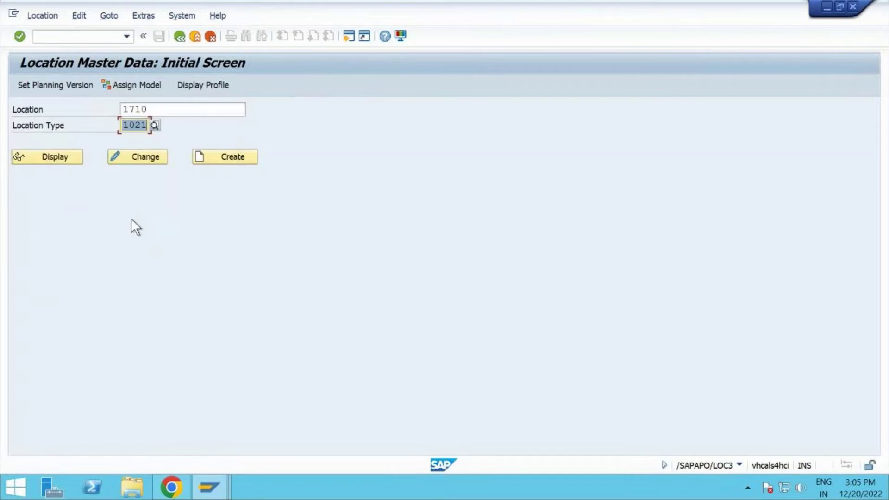
Step: Display the master data of location 1710 and go back to the initial location screen
{"action": "left_click", "coordinate": [169, 108]}
{"action": "key", "text": "BackSpace"}
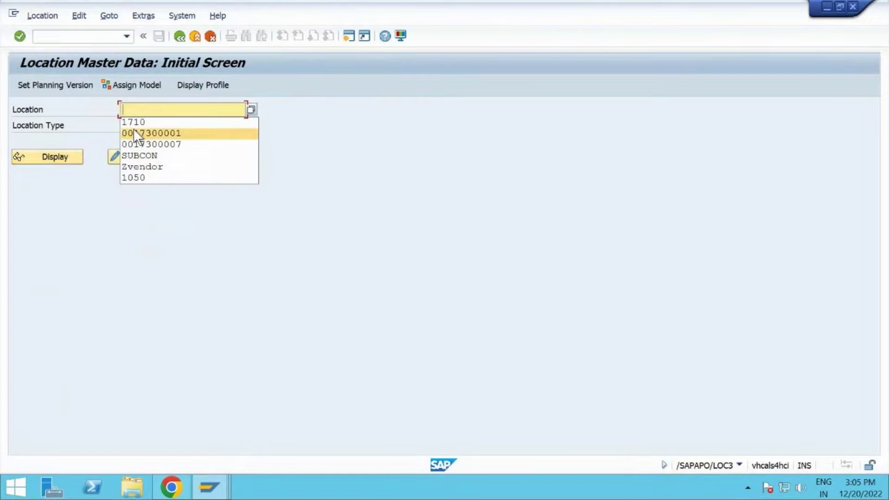
{"action": "left_click", "coordinate": [144, 121]}
{"action": "left_click", "coordinate": [59, 159]}
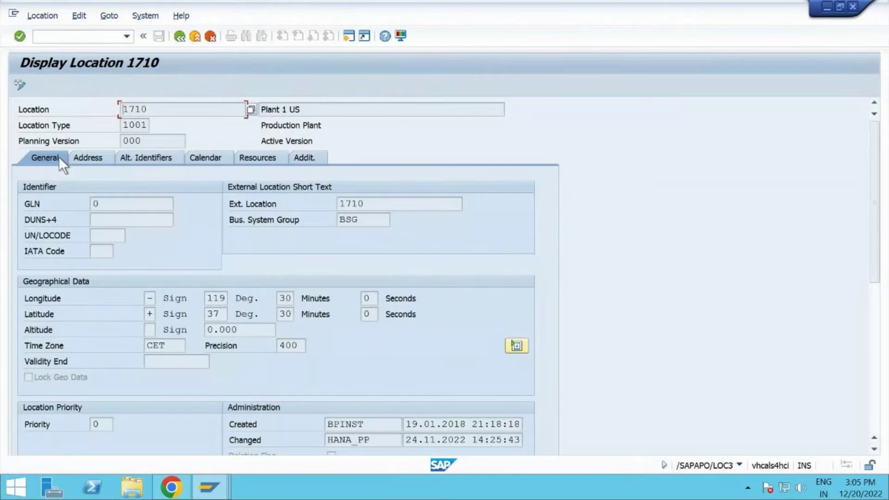
{"action": "left_click", "coordinate": [181, 37]}
Step: Clear the location and run a general location search for location type 1021
{"action": "left_click", "coordinate": [156, 109]}
{"action": "key", "text": "BackSpace"}
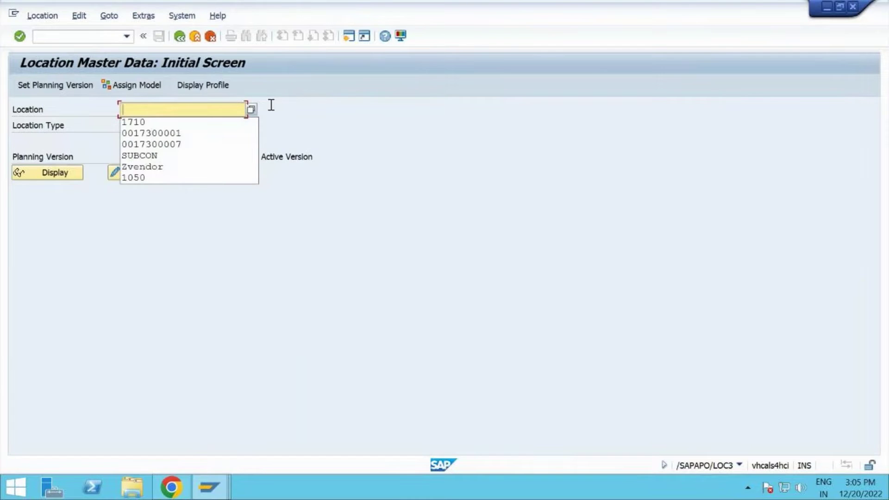
{"action": "left_click", "coordinate": [250, 111]}
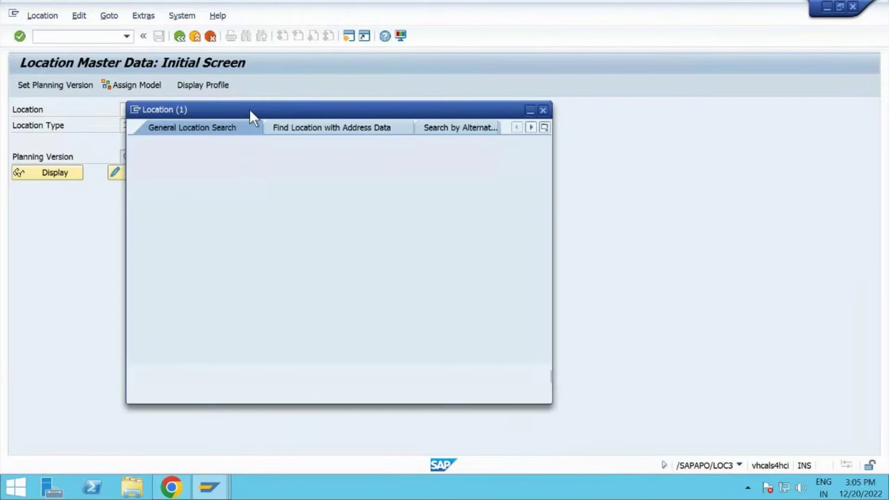
{"action": "left_click", "coordinate": [510, 376]}
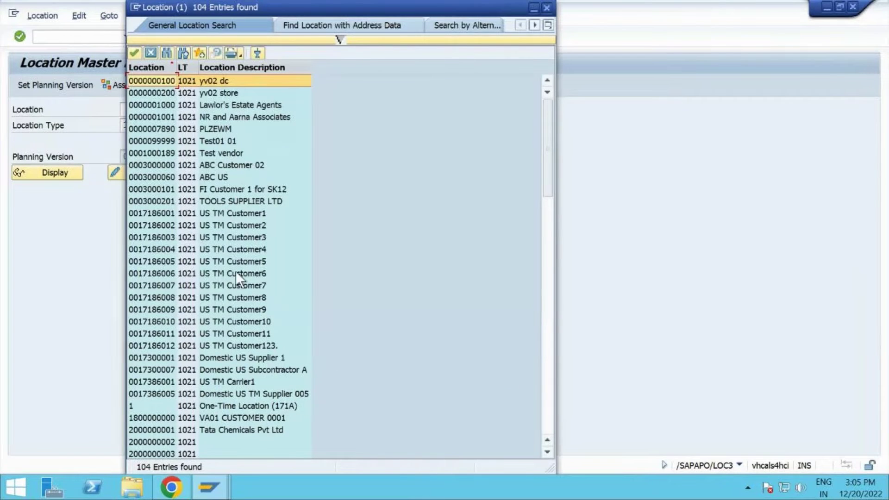
Step: Examine the business partner locations, including Domestic US Supplier 1, and close the search results
{"action": "scroll", "coordinate": [235, 271], "scroll_direction": "down", "scroll_amount": 2}
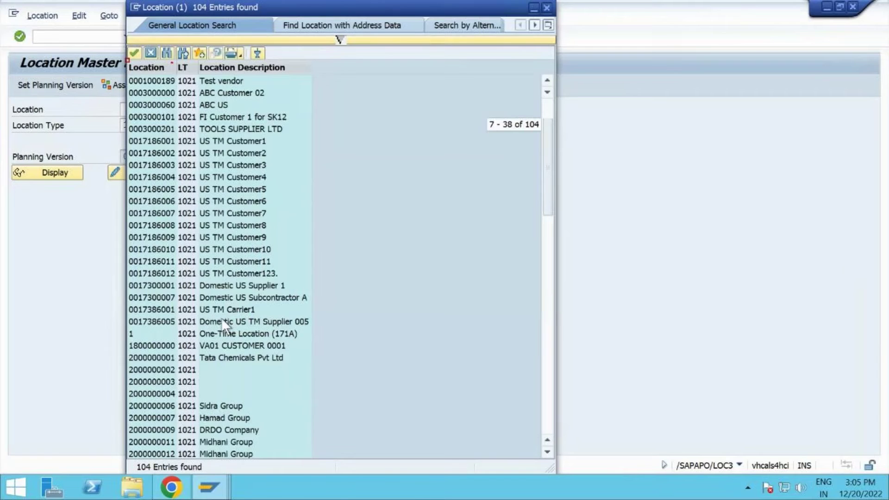
{"action": "left_click", "coordinate": [221, 321]}
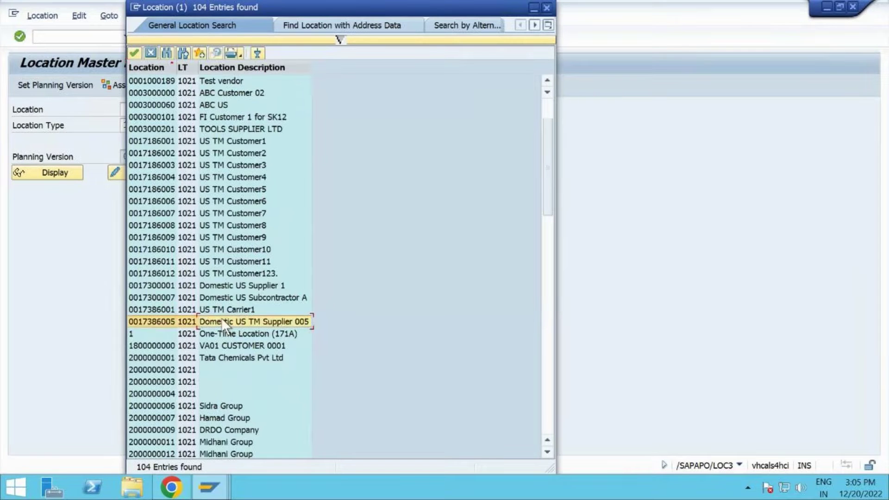
{"action": "left_click", "coordinate": [221, 286]}
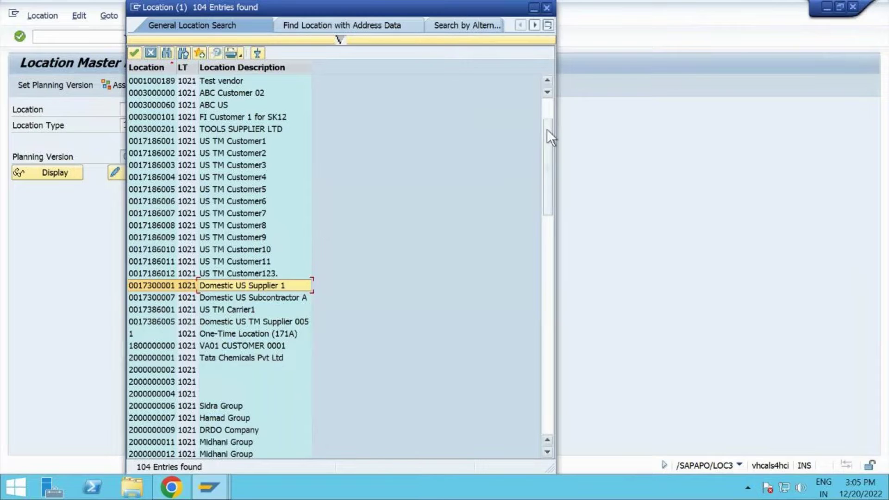
{"action": "left_click_drag", "start_coordinate": [546, 129], "coordinate": [543, 353]}
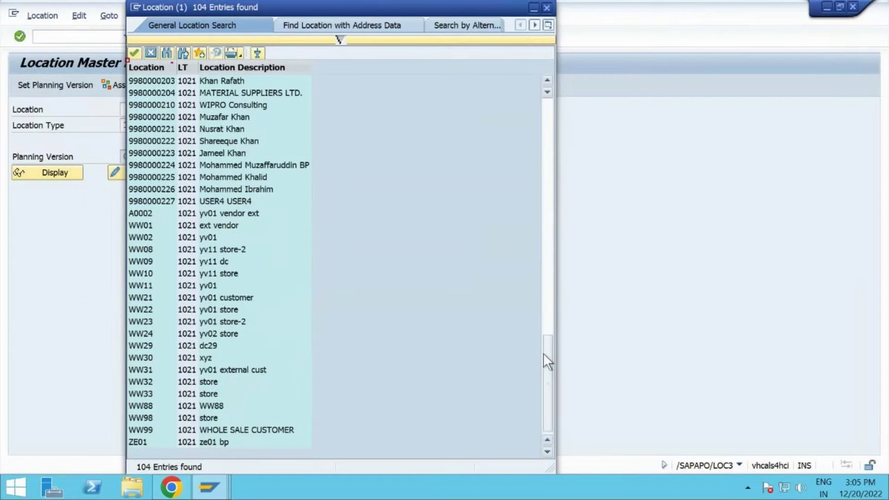
{"action": "scroll", "coordinate": [323, 279], "scroll_direction": "up", "scroll_amount": 2}
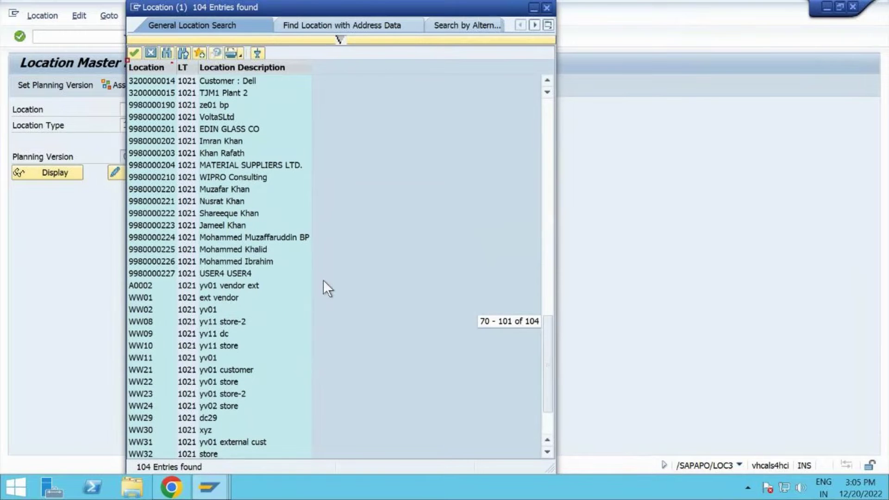
{"action": "scroll", "coordinate": [323, 280], "scroll_direction": "up", "scroll_amount": 6}
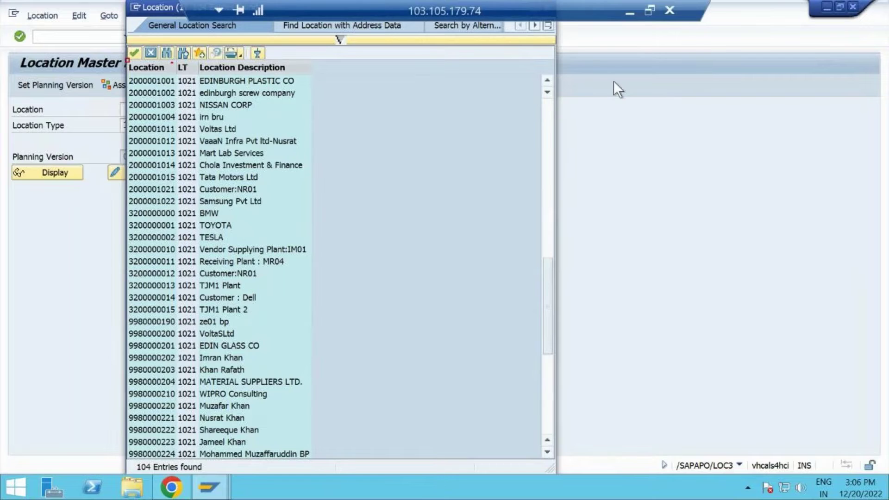
{"action": "left_click", "coordinate": [590, 69]}
{"action": "left_click_drag", "start_coordinate": [165, 7], "coordinate": [209, 84]}
{"action": "left_click", "coordinate": [591, 84]}
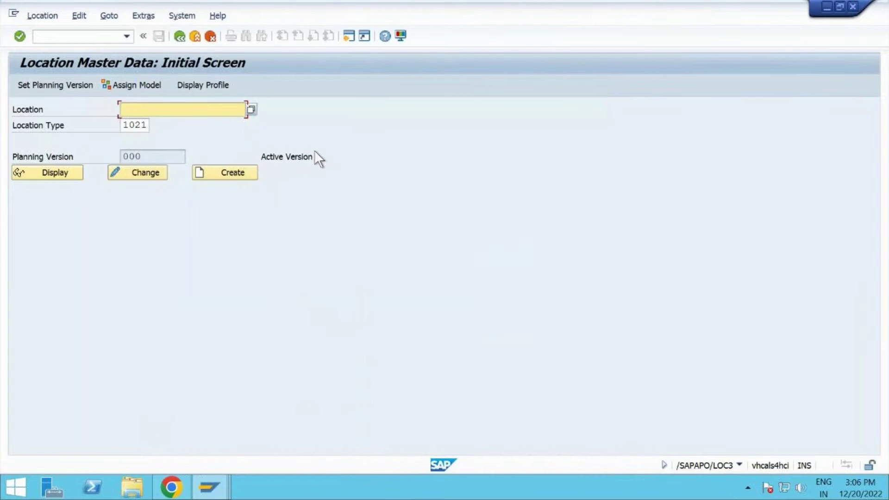
Step: Set the location type to 1050, search for its subcontractor locations, and close the results after checking them
{"action": "left_click_drag", "start_coordinate": [147, 125], "coordinate": [134, 125]}
{"action": "type", "text": "50"}
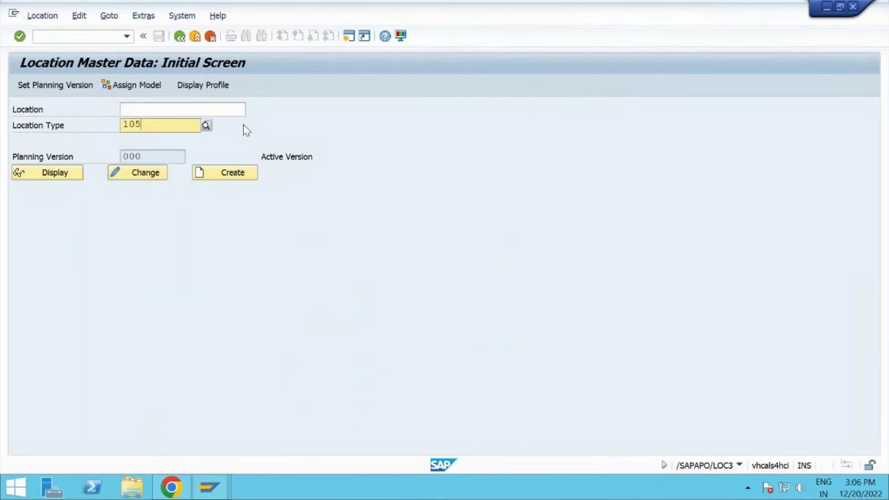
{"action": "left_click", "coordinate": [218, 110]}
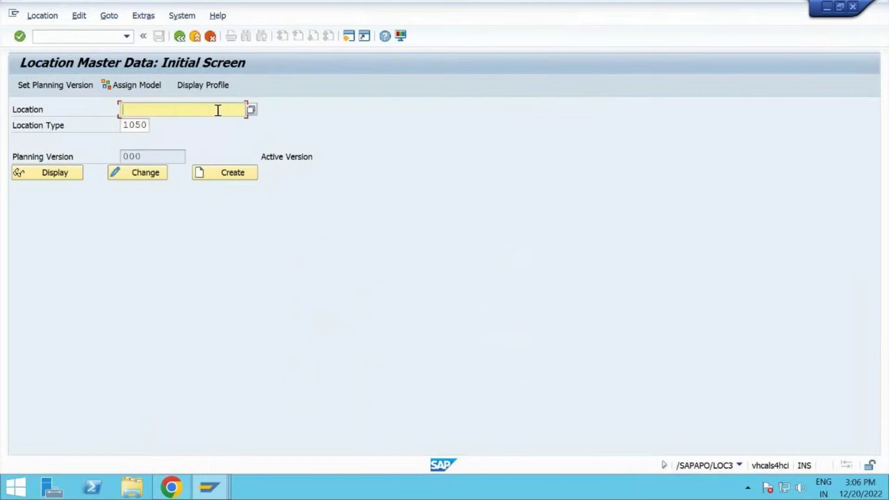
{"action": "left_click", "coordinate": [252, 109]}
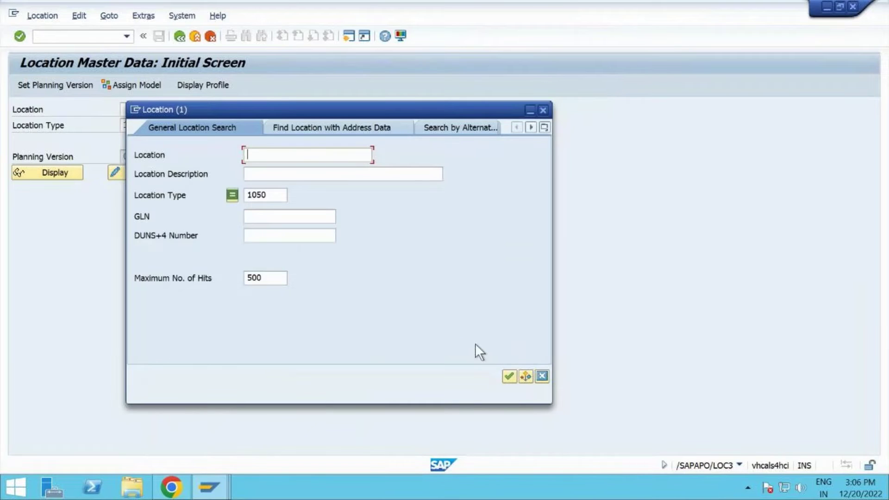
{"action": "left_click", "coordinate": [509, 376]}
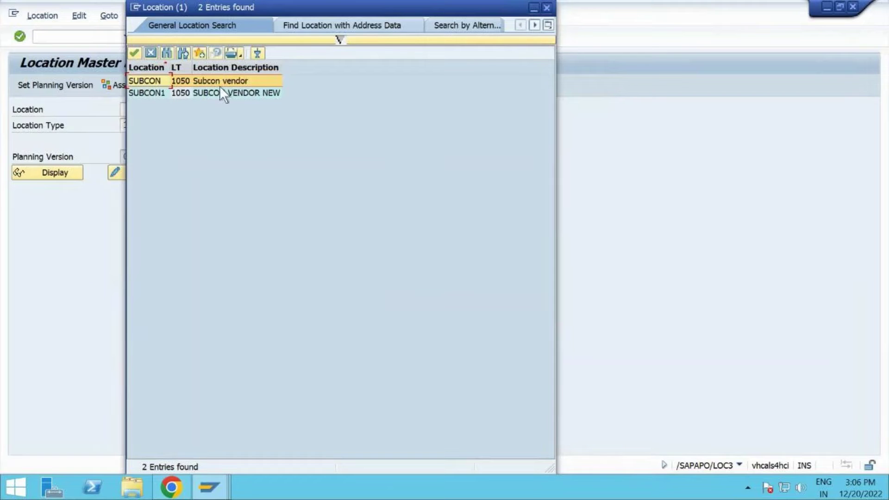
{"action": "left_click", "coordinate": [548, 7]}
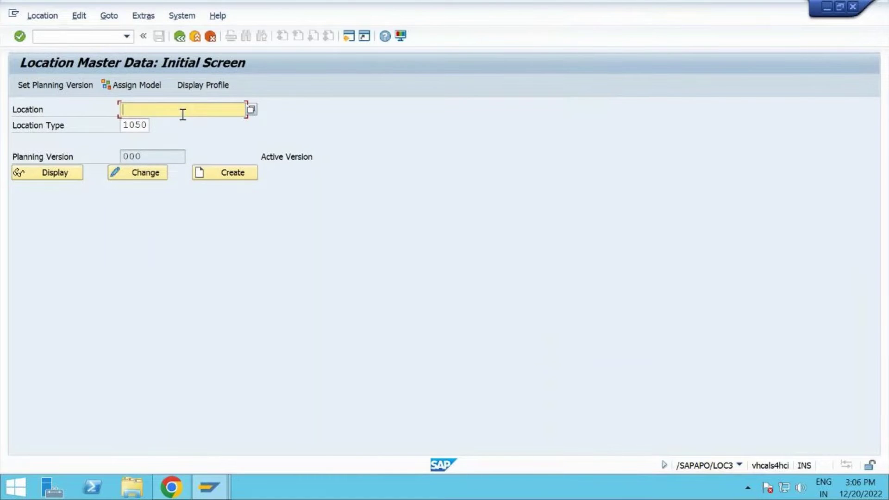
Step: Leave the location master data and open the change material transaction MM02
{"action": "left_click", "coordinate": [100, 34]}
{"action": "type", "text": "/"}
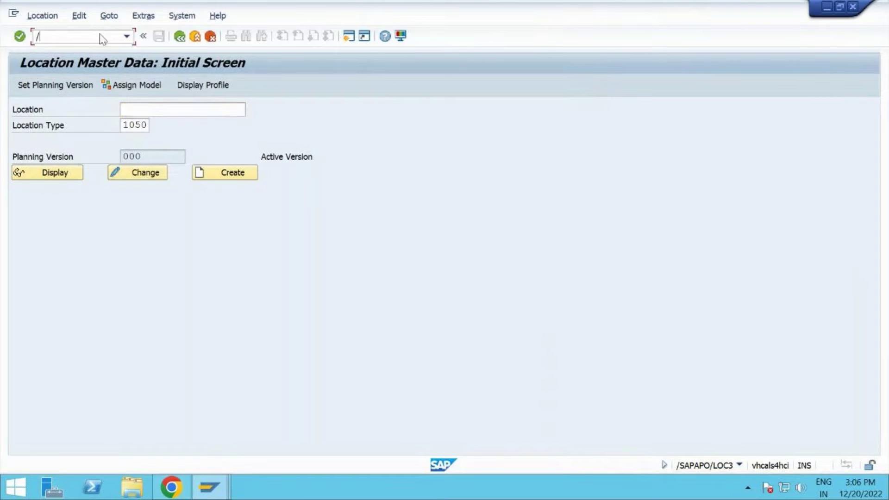
{"action": "type", "text": "nmm02"}
{"action": "key", "text": "Return"}
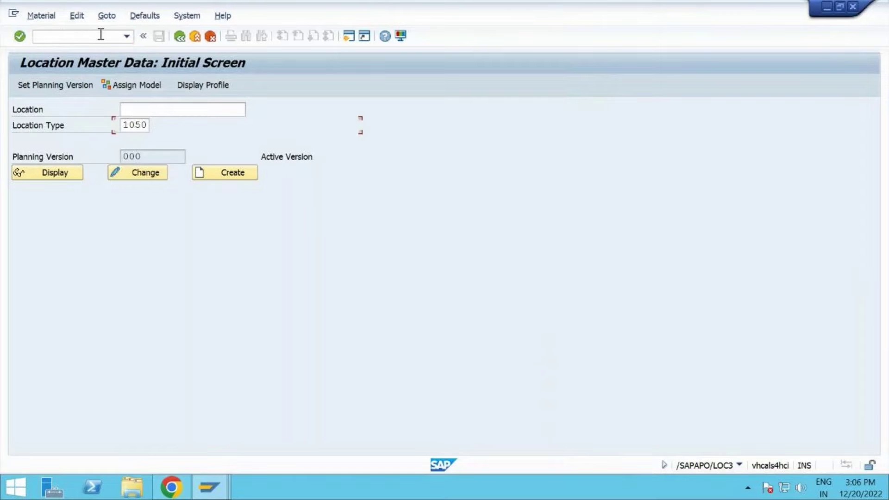
Step: Open raw material SUBCON-RHPPDS with the preselected views for plant 1710
{"action": "left_click", "coordinate": [208, 125]}
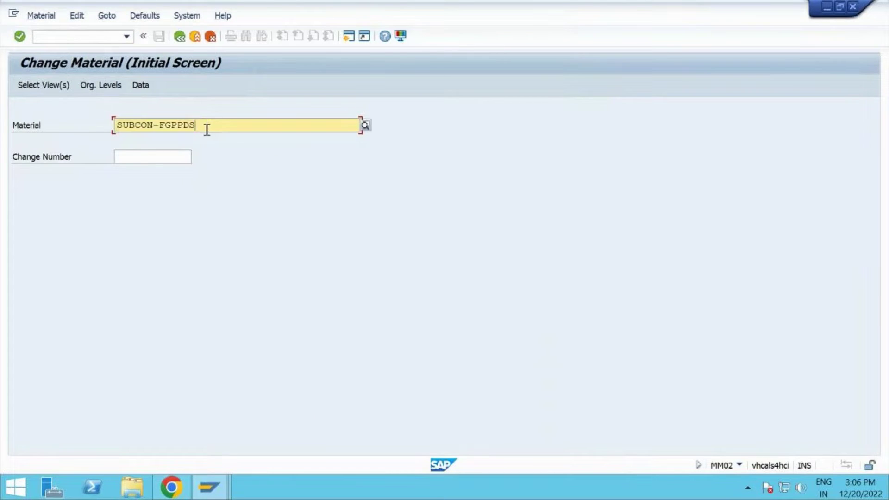
{"action": "key", "text": "BackSpace"}
{"action": "key", "text": "BackSpace"}
{"action": "key", "text": "BackSpace"}
{"action": "key", "text": "BackSpace"}
{"action": "key", "text": "BackSpace"}
{"action": "key", "text": "BackSpace"}
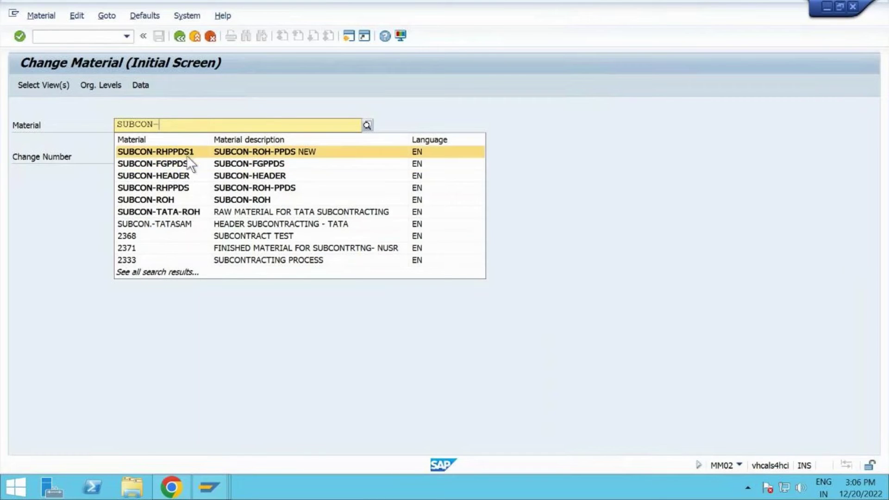
{"action": "left_click", "coordinate": [184, 185]}
{"action": "key", "text": "Return"}
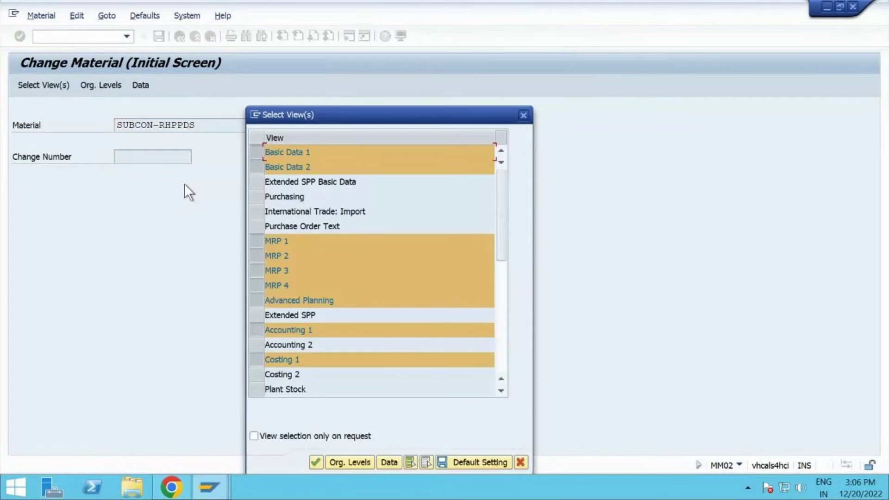
{"action": "key", "text": "Return"}
{"action": "type", "text": "171"}
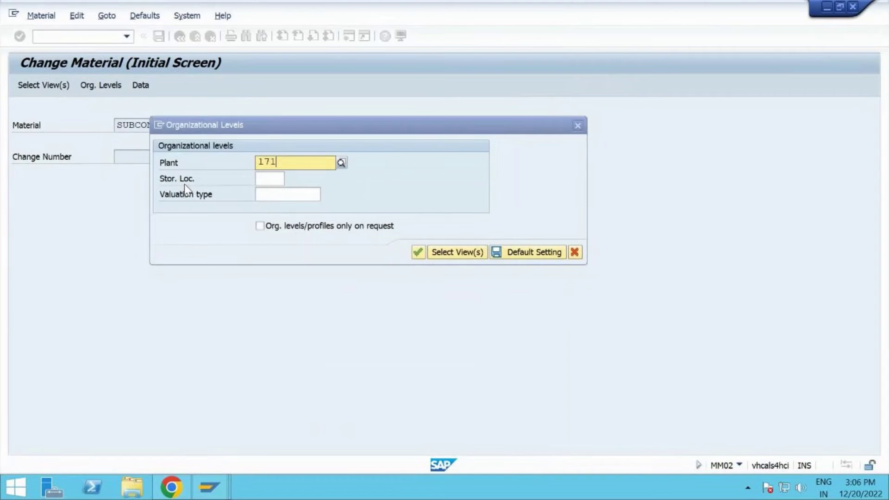
{"action": "type", "text": "0"}
{"action": "key", "text": "Return"}
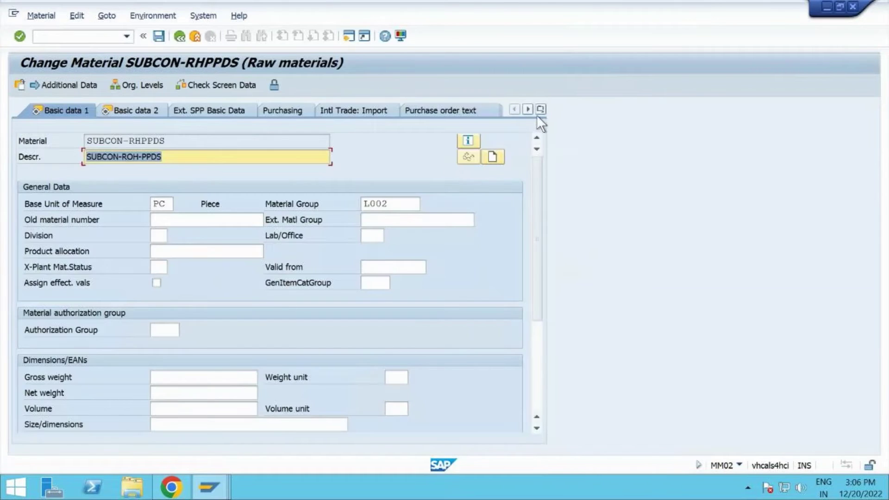
Step: Switch to the MRP 1 view of SUBCON-RHPPDS and open its MRP areas overview
{"action": "left_click", "coordinate": [539, 111]}
{"action": "left_click", "coordinate": [571, 222]}
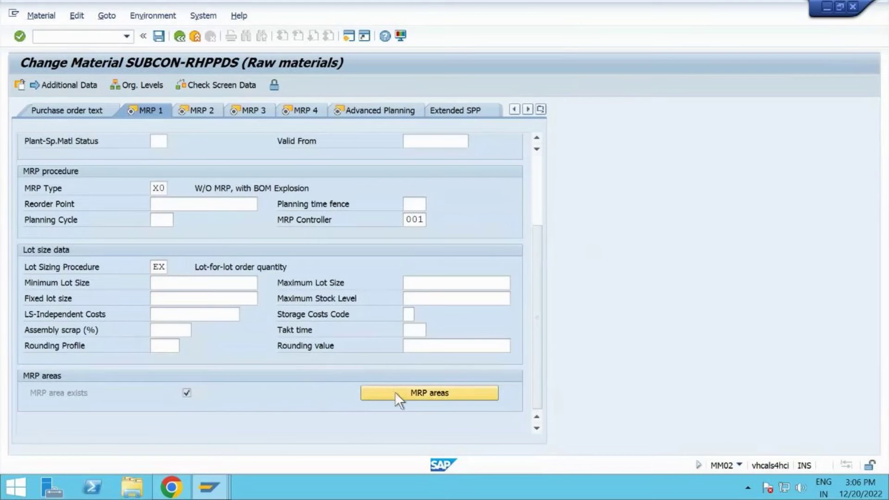
{"action": "left_click", "coordinate": [396, 392]}
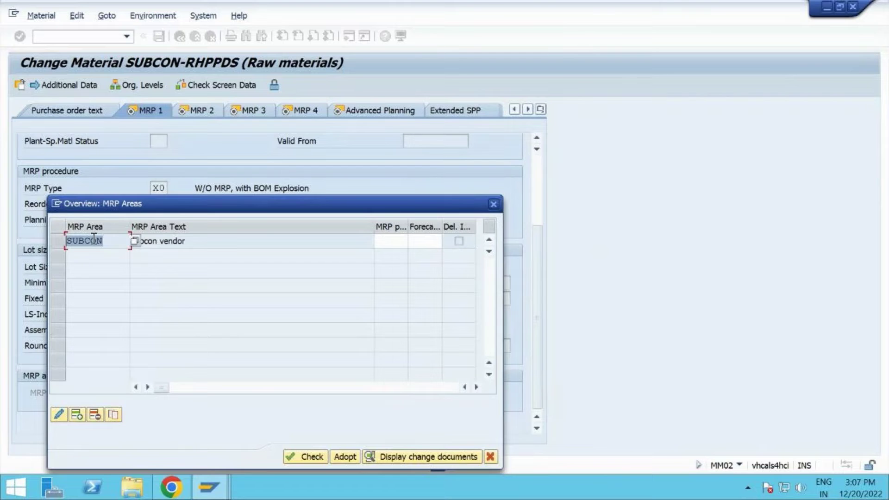
Step: Examine the special procurement setting and its possible types for MRP area SUBCON, and close the MRP area dialogs
{"action": "double_click", "coordinate": [90, 238]}
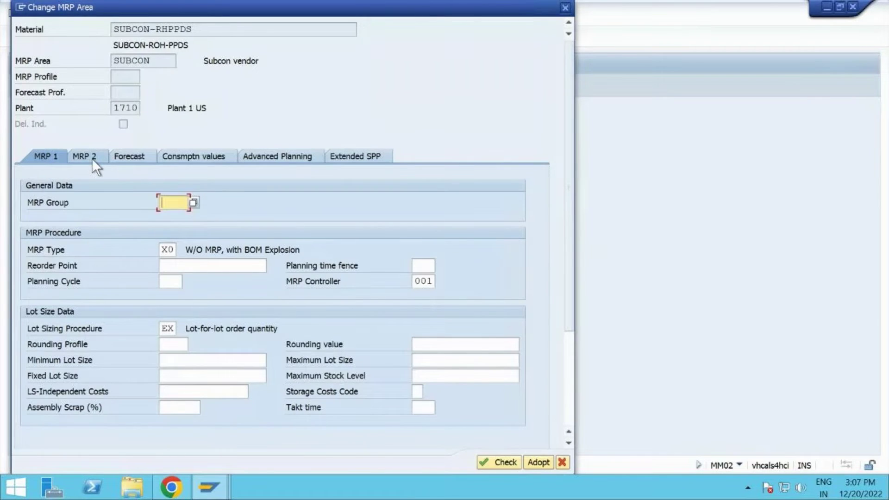
{"action": "left_click", "coordinate": [92, 159]}
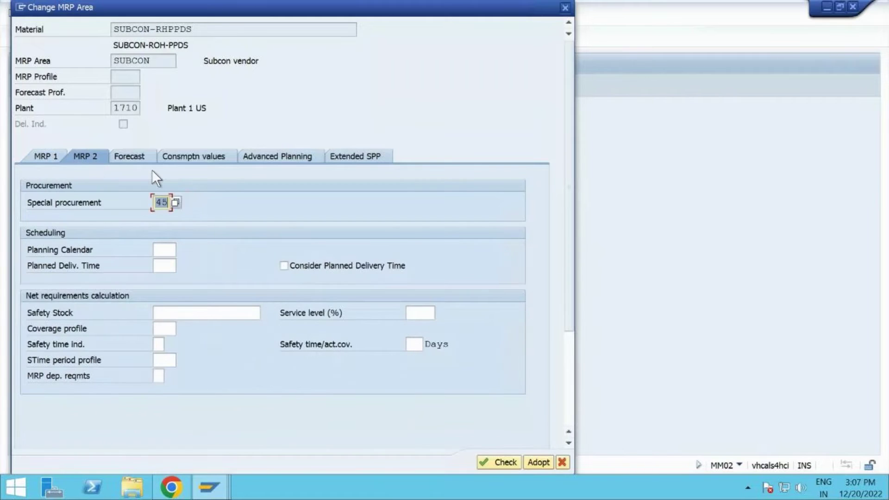
{"action": "left_click", "coordinate": [177, 202]}
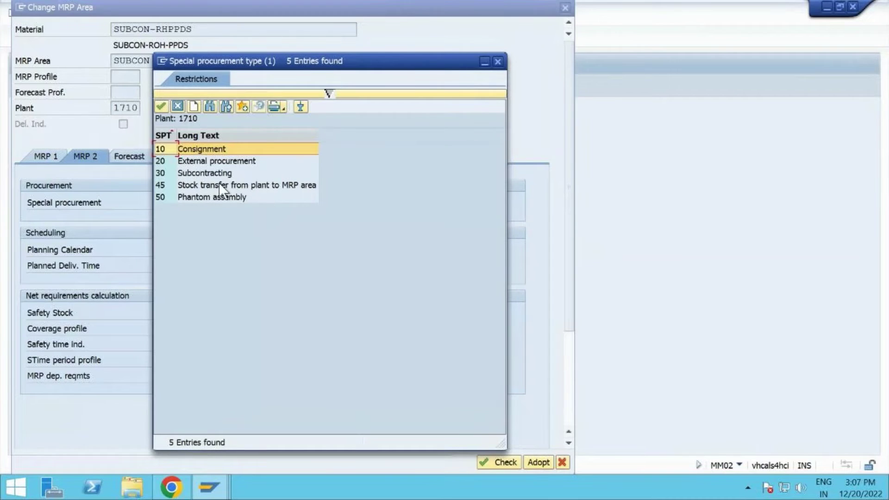
{"action": "left_click", "coordinate": [495, 60]}
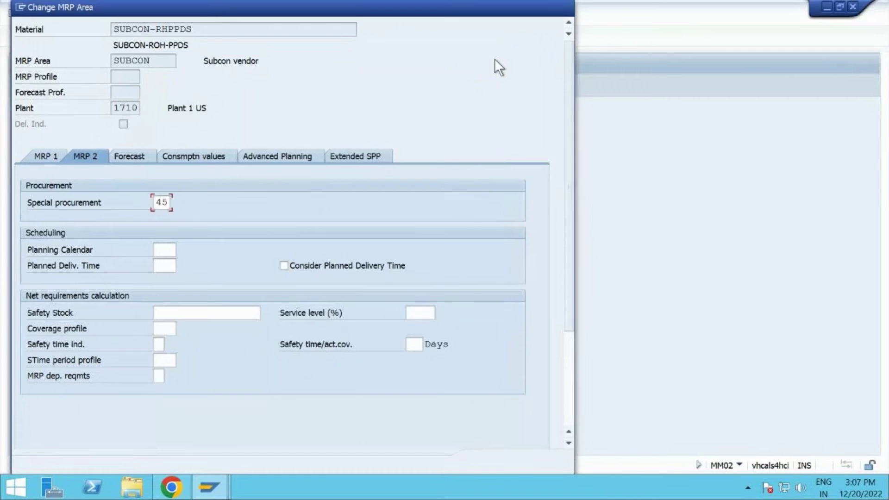
{"action": "left_click", "coordinate": [569, 8]}
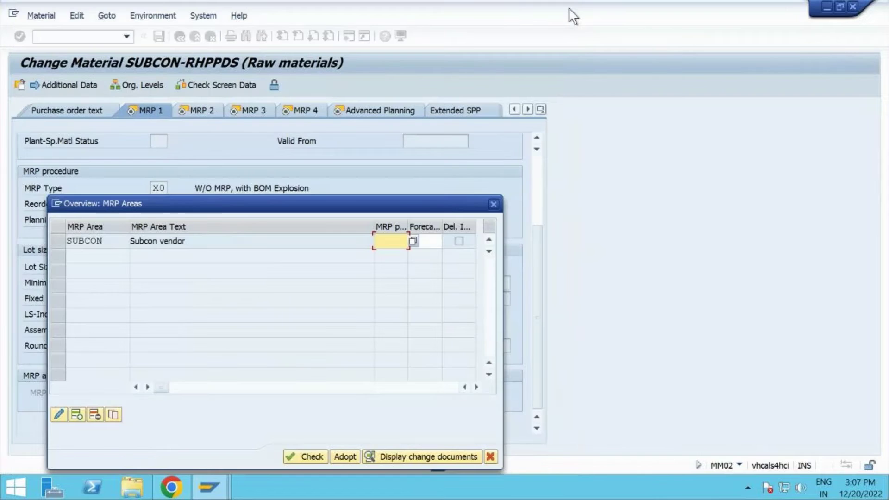
{"action": "left_click", "coordinate": [495, 203]}
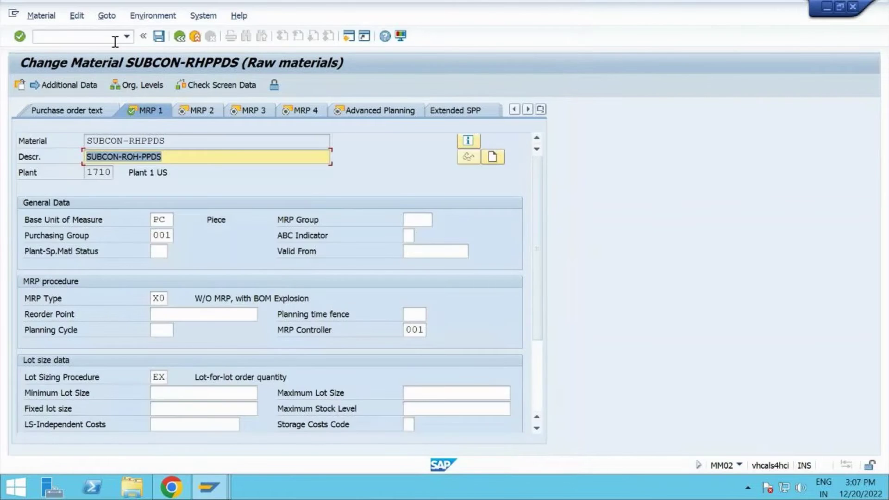
Step: Open product SUBCON-FGPPDS at location 1710 in change mode in the product view transaction /SAPAPO/RRP3
{"action": "left_click", "coordinate": [115, 41]}
{"action": "type", "text": "/n"}
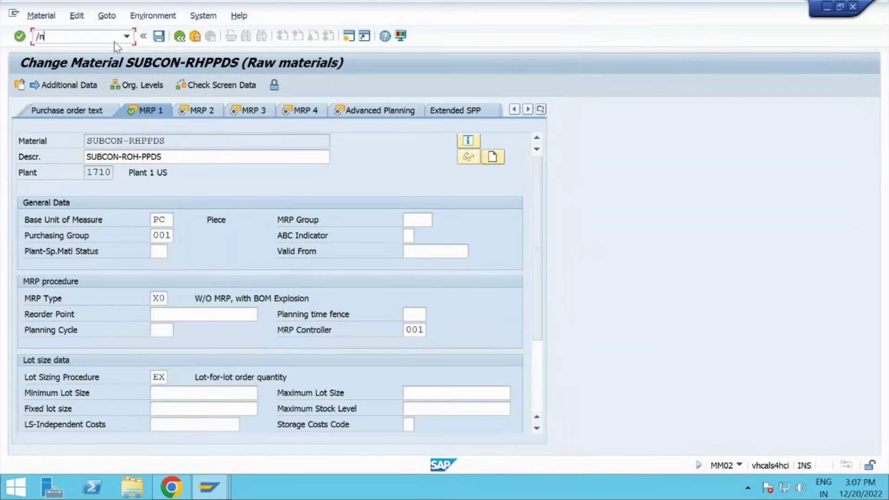
{"action": "type", "text": "/sapapo/rrp3"}
{"action": "key", "text": "Return"}
{"action": "left_click", "coordinate": [118, 124]}
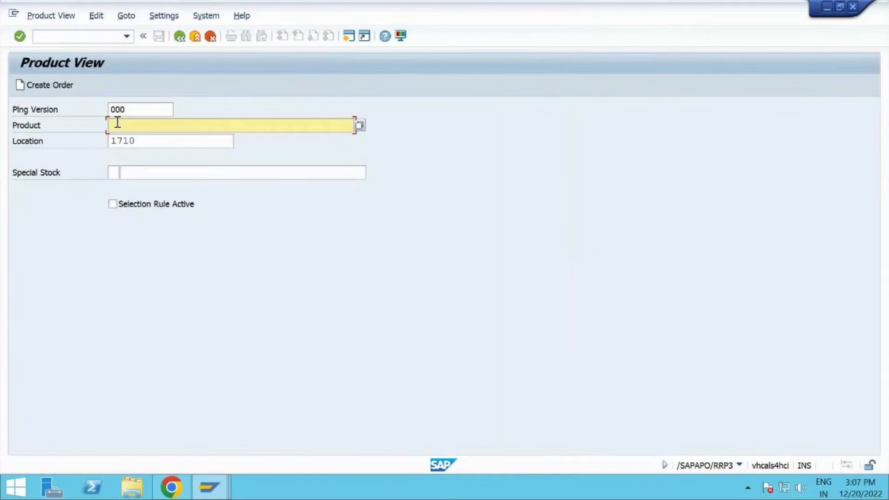
{"action": "left_click", "coordinate": [141, 138]}
{"action": "key", "text": "Return"}
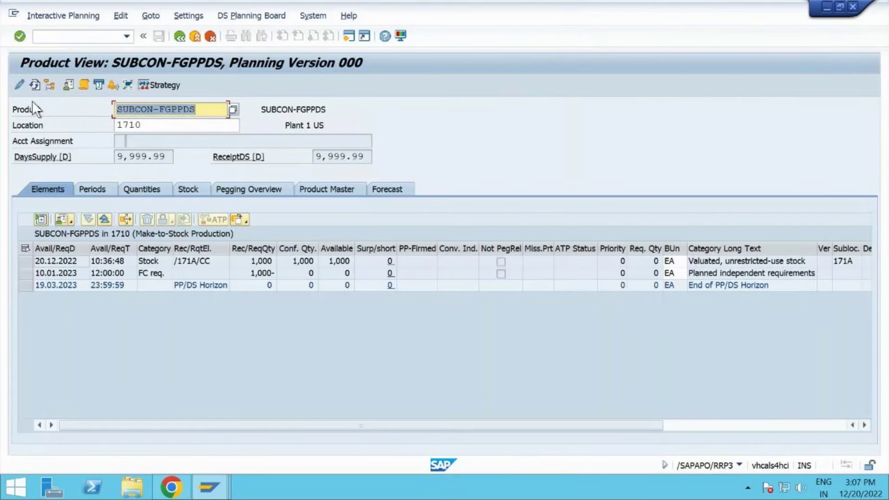
{"action": "left_click", "coordinate": [18, 82]}
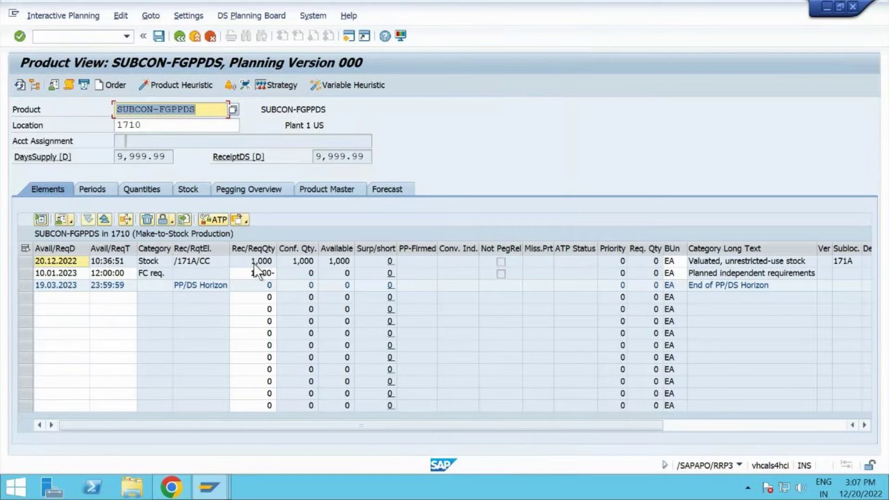
{"action": "left_click", "coordinate": [73, 297]}
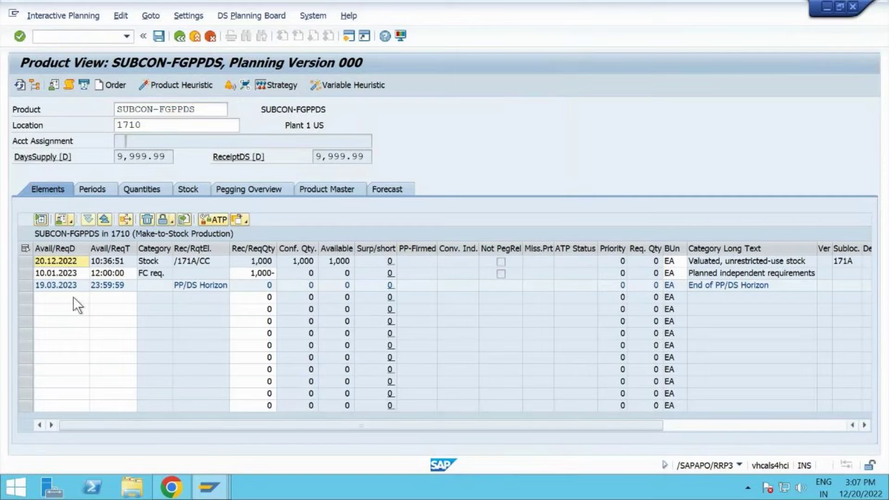
{"action": "left_click", "coordinate": [83, 297]}
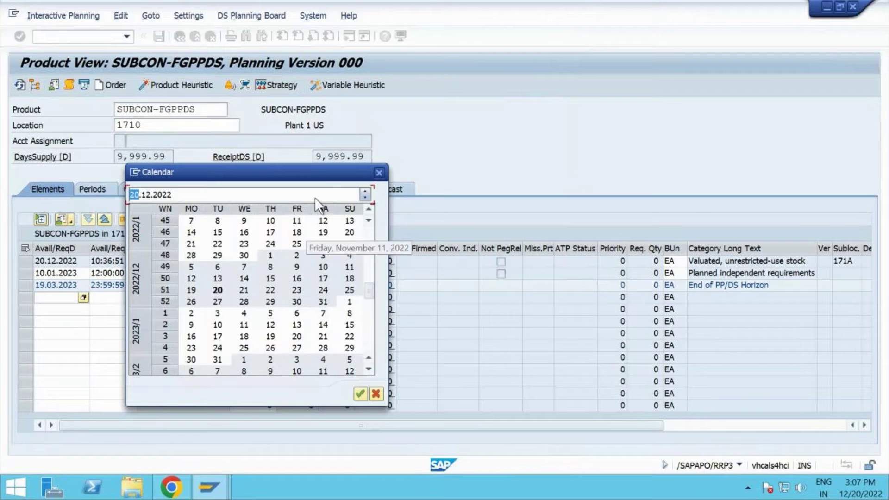
{"action": "left_click_drag", "start_coordinate": [324, 175], "coordinate": [357, 325]}
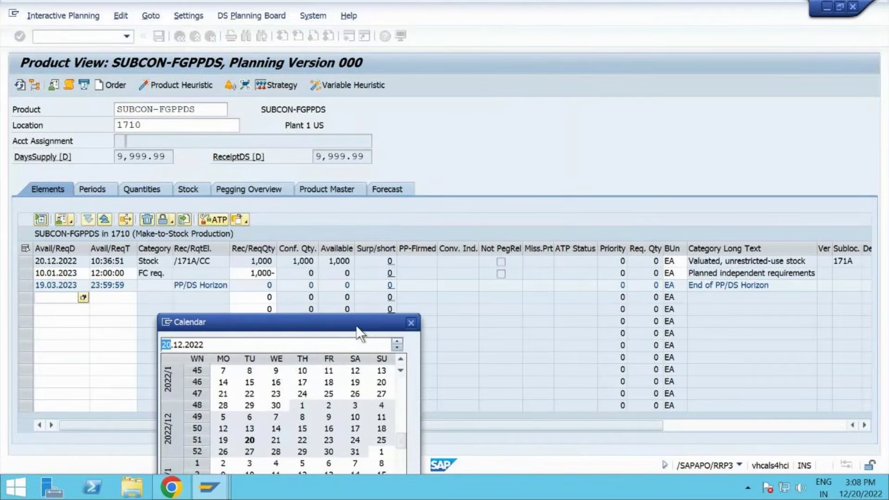
{"action": "left_click", "coordinate": [411, 322]}
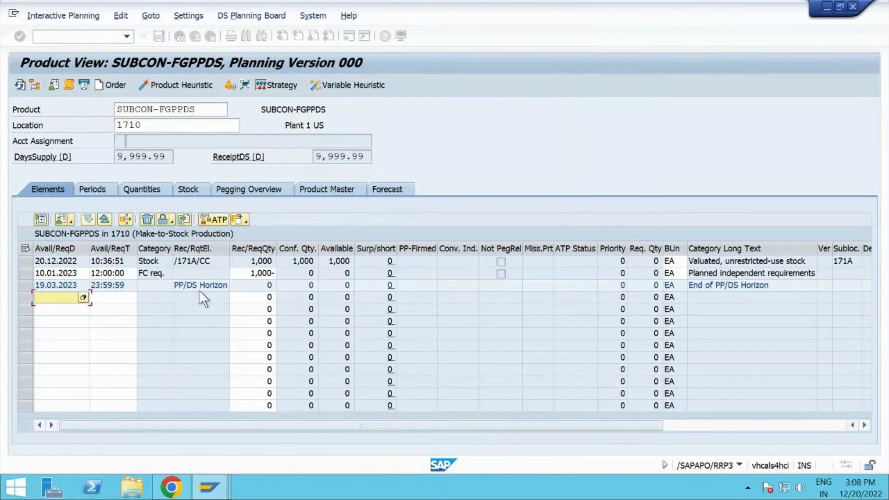
Step: Delete the planned independent requirement dated 10.01.2023 and confirm the deletion
{"action": "left_click", "coordinate": [23, 273]}
{"action": "left_click", "coordinate": [147, 219]}
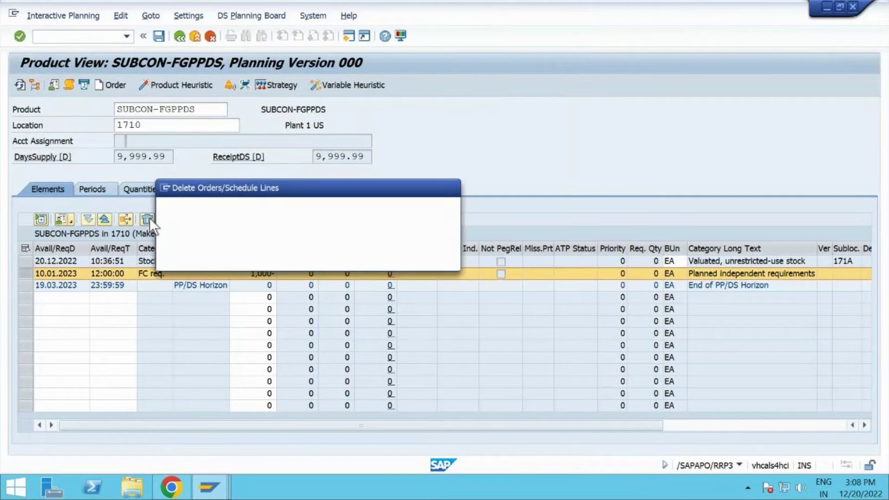
{"action": "left_click", "coordinate": [254, 260]}
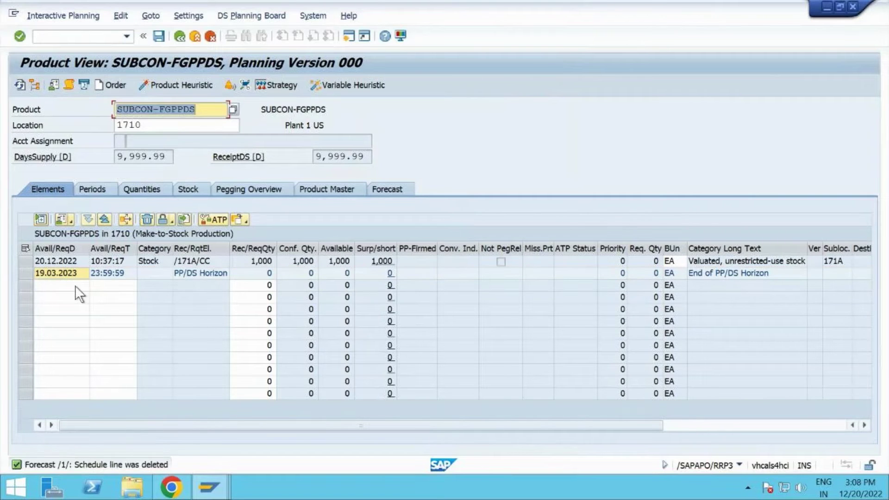
Step: Add a planned independent requirement of 1,500 EA dated 12.01.2023 for SUBCON-FGPPDS
{"action": "left_click", "coordinate": [75, 286]}
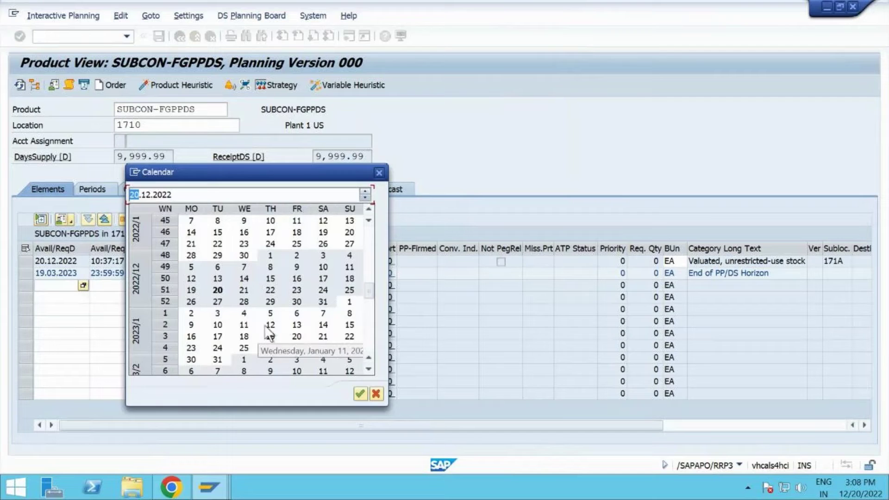
{"action": "double_click", "coordinate": [269, 325]}
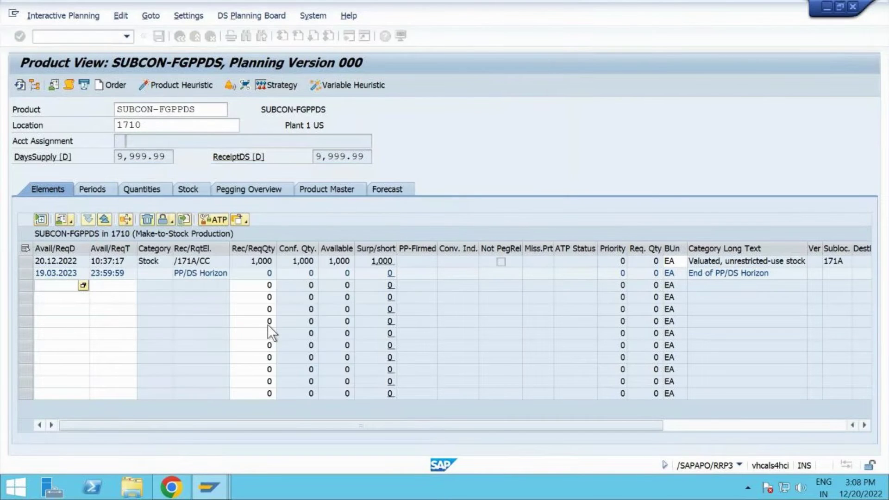
{"action": "left_click", "coordinate": [245, 282]}
{"action": "key", "text": "Return"}
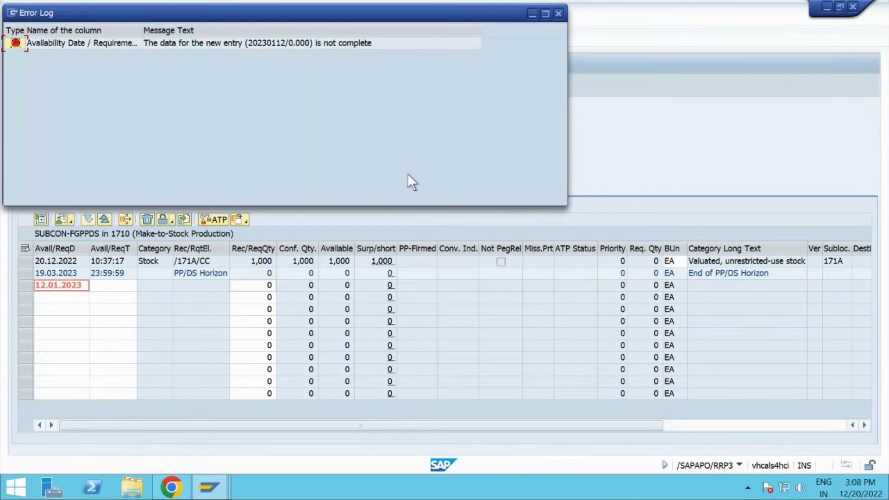
{"action": "left_click", "coordinate": [558, 13]}
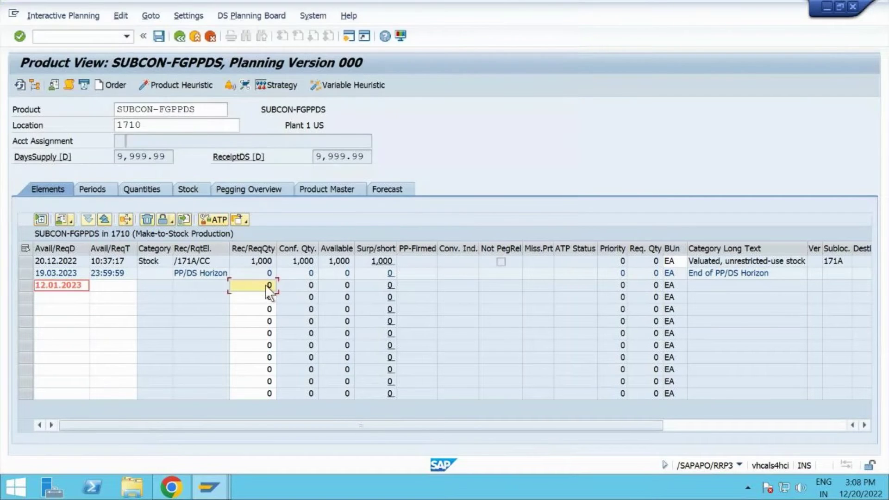
{"action": "left_click", "coordinate": [267, 286]}
{"action": "type", "text": "500"}
{"action": "key", "text": "Return"}
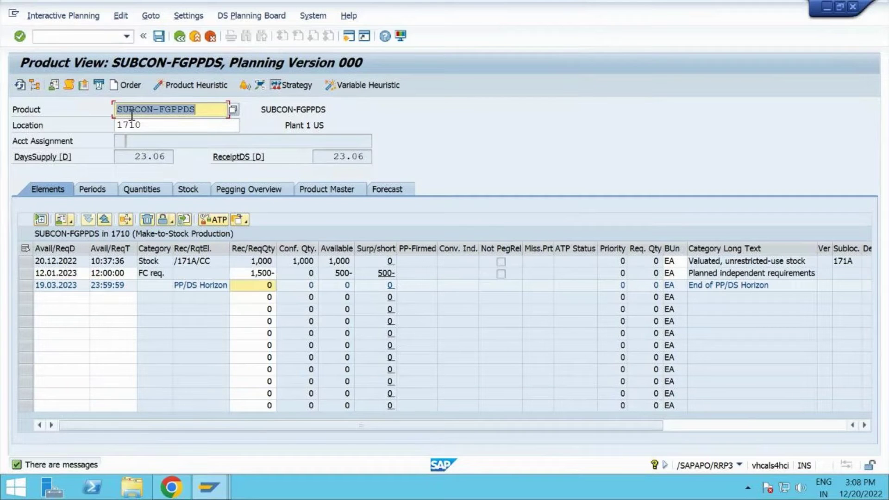
Step: Run the product heuristic for SUBCON-FGPPDS with the lot-for-lot procedure and save the planning result
{"action": "left_click", "coordinate": [179, 85]}
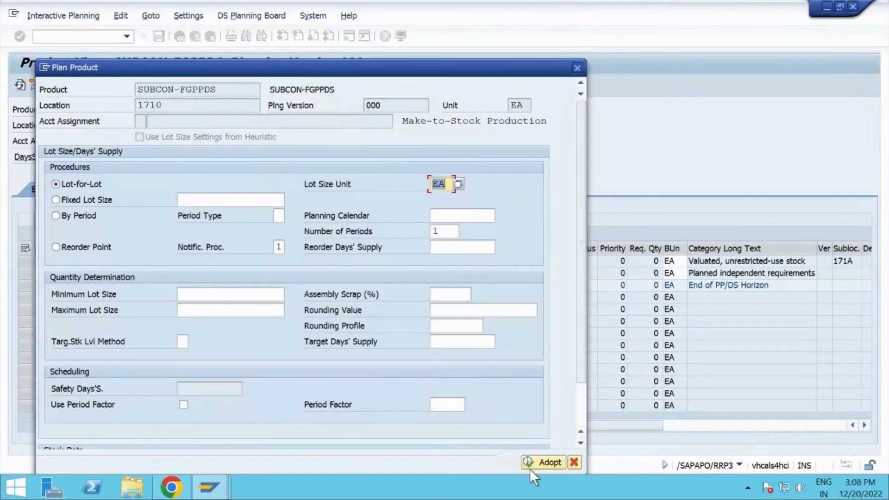
{"action": "left_click", "coordinate": [546, 463]}
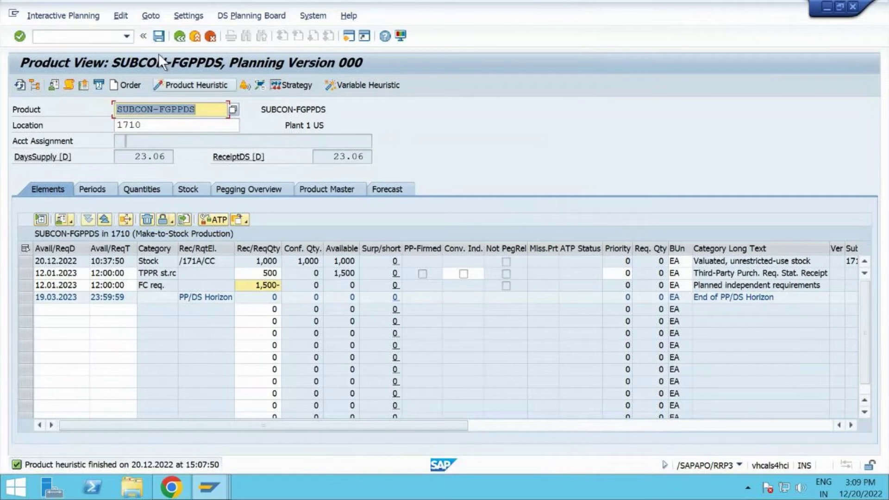
{"action": "left_click", "coordinate": [158, 36]}
{"action": "left_click", "coordinate": [157, 37]}
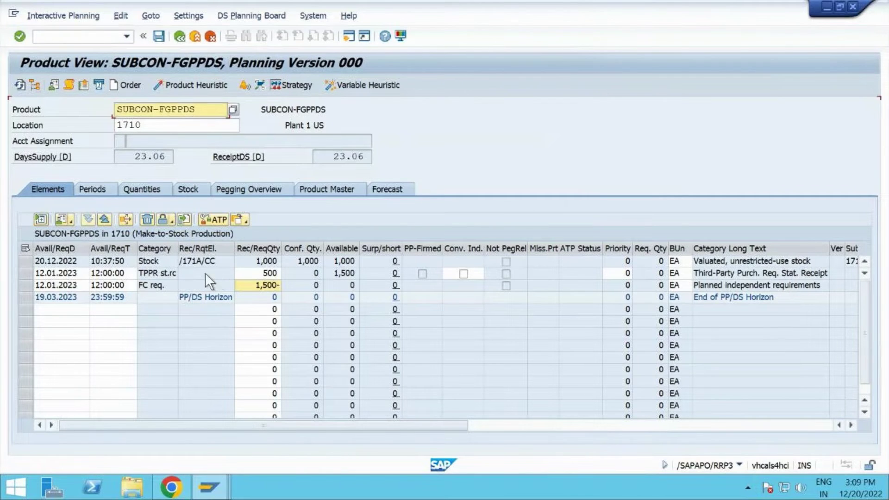
Step: Switch the product view to component SUBCON-RHPPDS at location 1710
{"action": "left_click", "coordinate": [214, 111]}
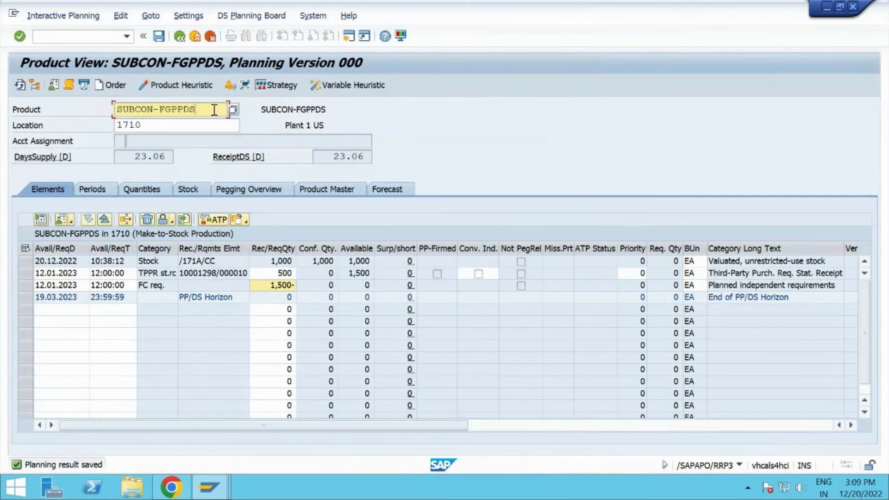
{"action": "key", "text": "BackSpace"}
{"action": "key", "text": "BackSpace"}
{"action": "key", "text": "BackSpace"}
{"action": "key", "text": "BackSpace"}
{"action": "key", "text": "BackSpace"}
{"action": "key", "text": "BackSpace"}
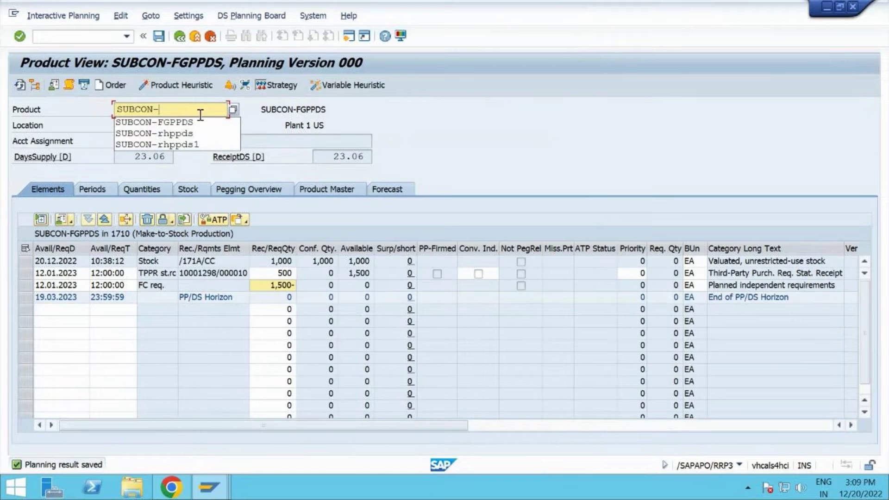
{"action": "left_click", "coordinate": [195, 132]}
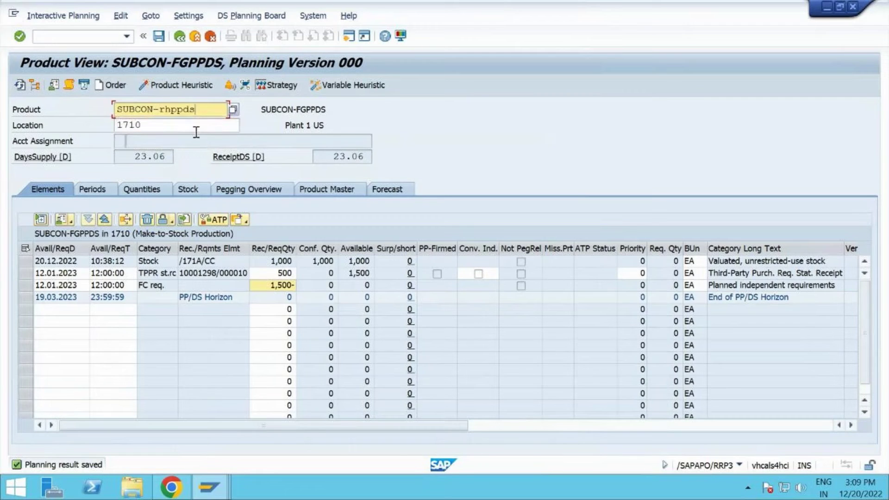
{"action": "key", "text": "Return"}
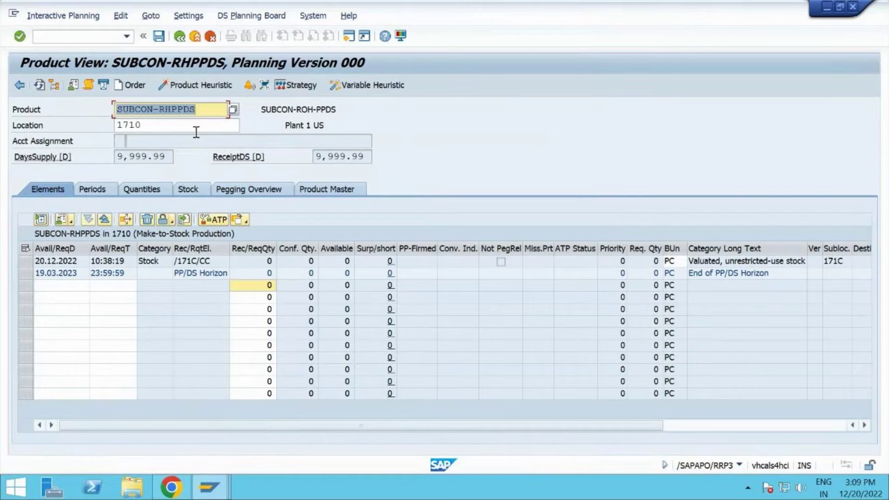
Step: Display SUBCON-RHPPDS at location SUBCON and check its elements and pegging overview
{"action": "left_click", "coordinate": [166, 125]}
{"action": "key", "text": "BackSpace"}
{"action": "key", "text": "BackSpace"}
{"action": "key", "text": "BackSpace"}
{"action": "key", "text": "BackSpace"}
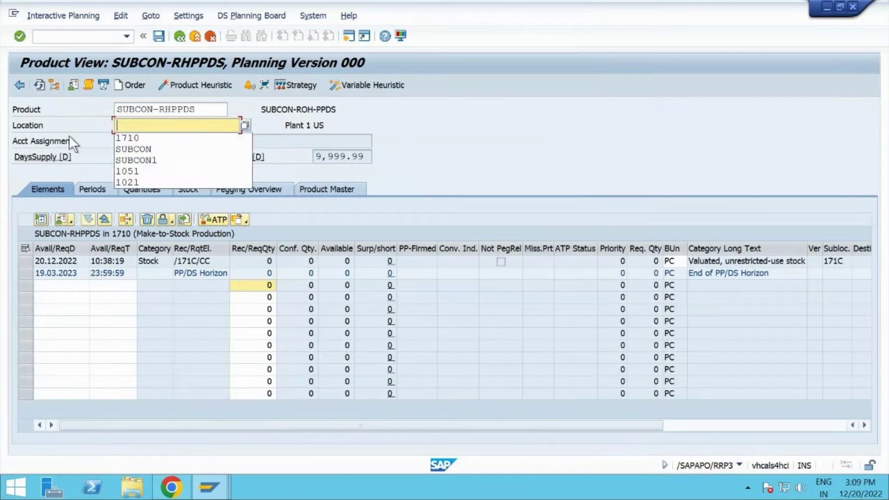
{"action": "left_click", "coordinate": [121, 149]}
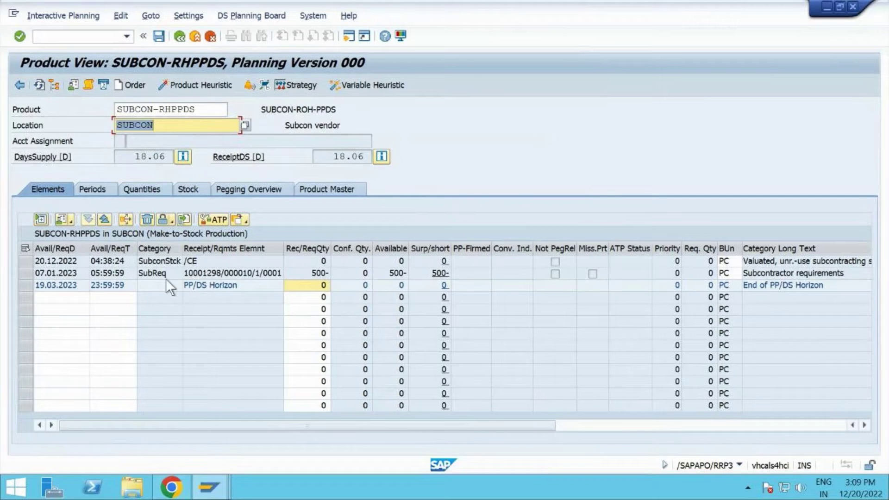
{"action": "left_click", "coordinate": [232, 191]}
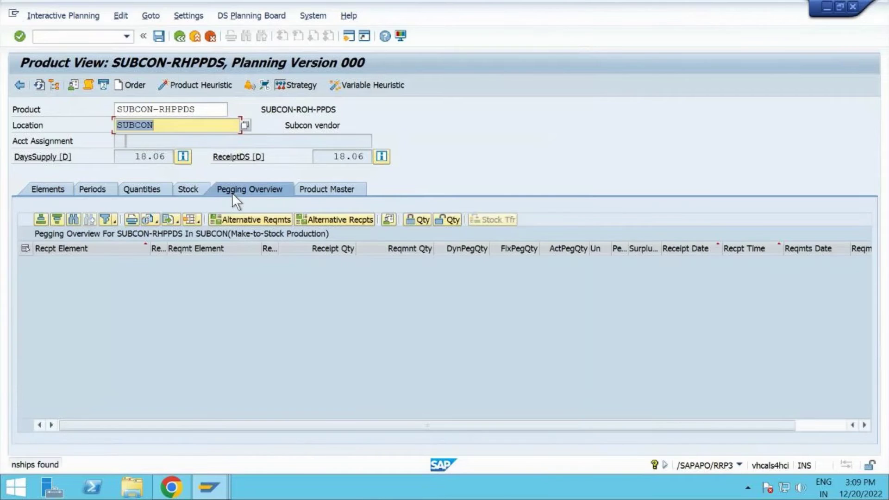
Step: Reopen SUBCON-RHPPDS at location SUBCON in change mode and run the product heuristic
{"action": "left_click", "coordinate": [178, 37]}
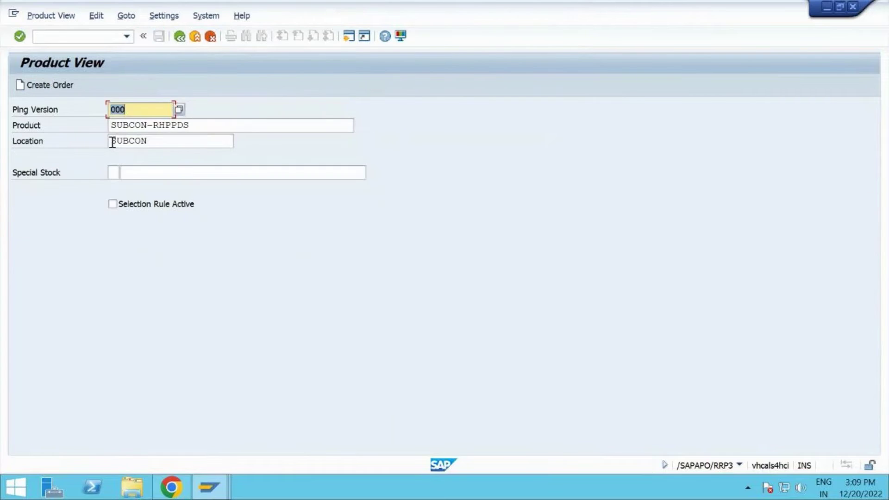
{"action": "key", "text": "Return"}
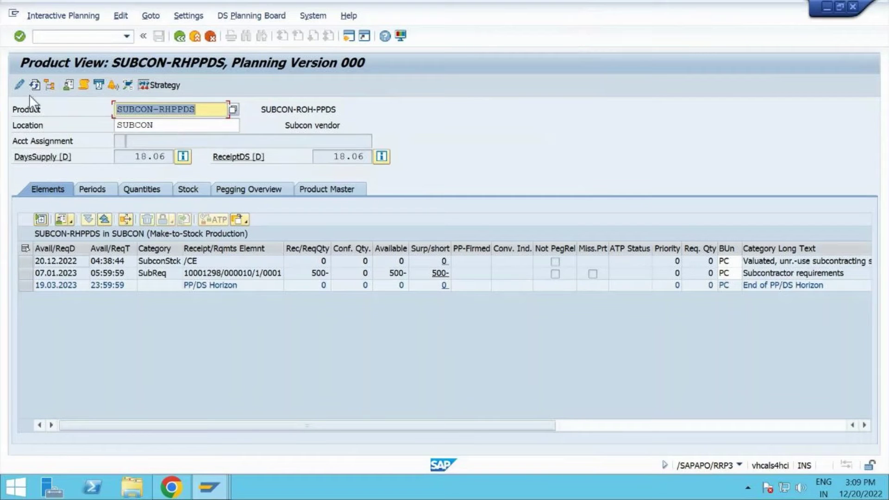
{"action": "left_click", "coordinate": [19, 85]}
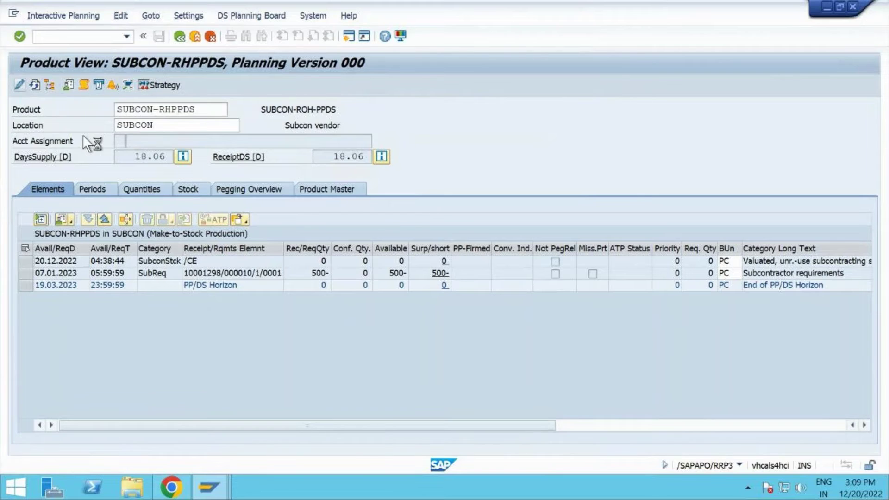
{"action": "left_click", "coordinate": [190, 88]}
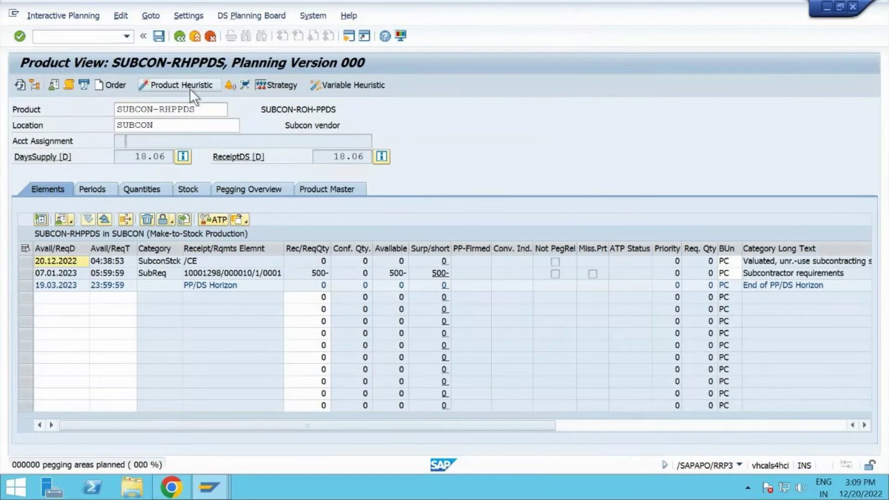
{"action": "left_click", "coordinate": [533, 462]}
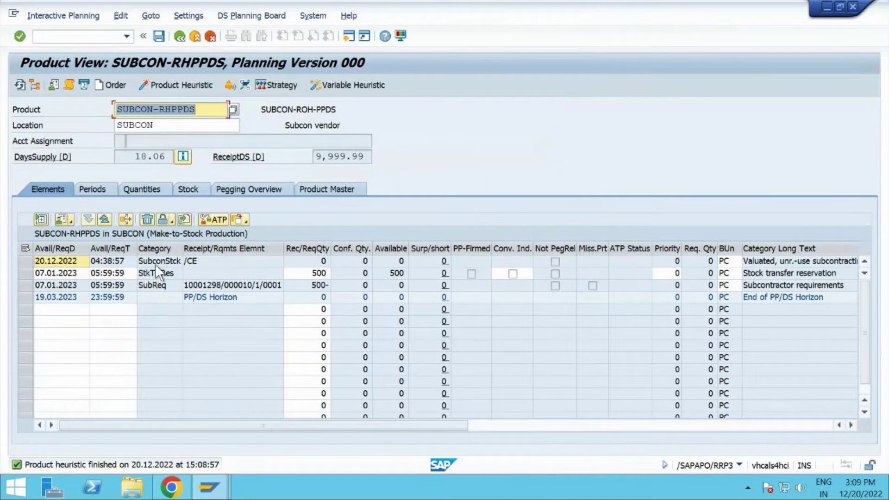
Step: Open the order details of the stock transfer reservation dated 07.01.2023 and select its SUBCON-RHPPDS requirement
{"action": "left_click", "coordinate": [30, 271]}
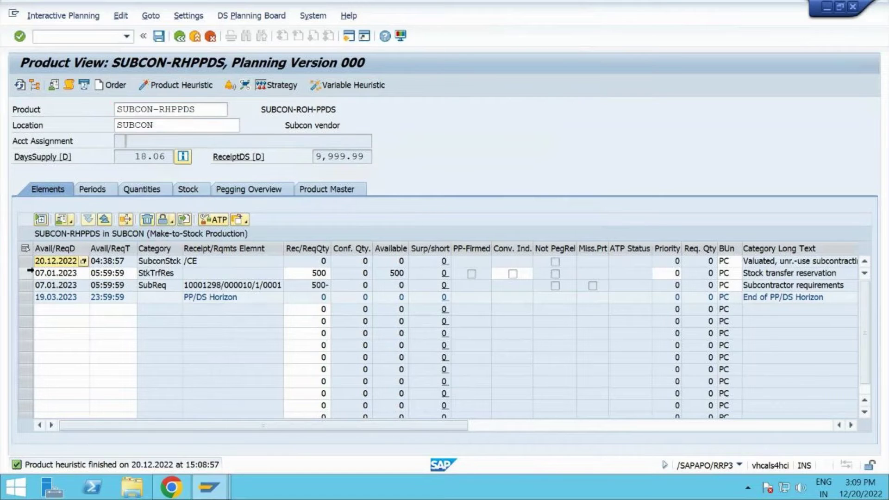
{"action": "left_click", "coordinate": [29, 272]}
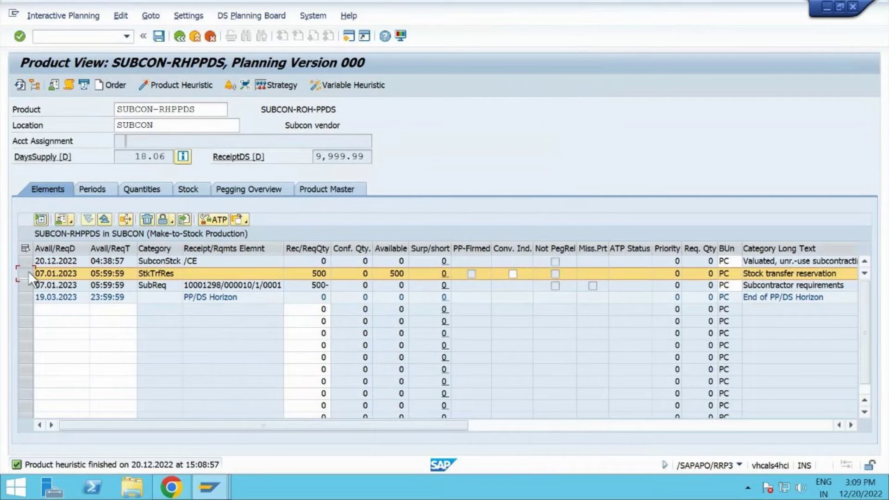
{"action": "left_click", "coordinate": [45, 269]}
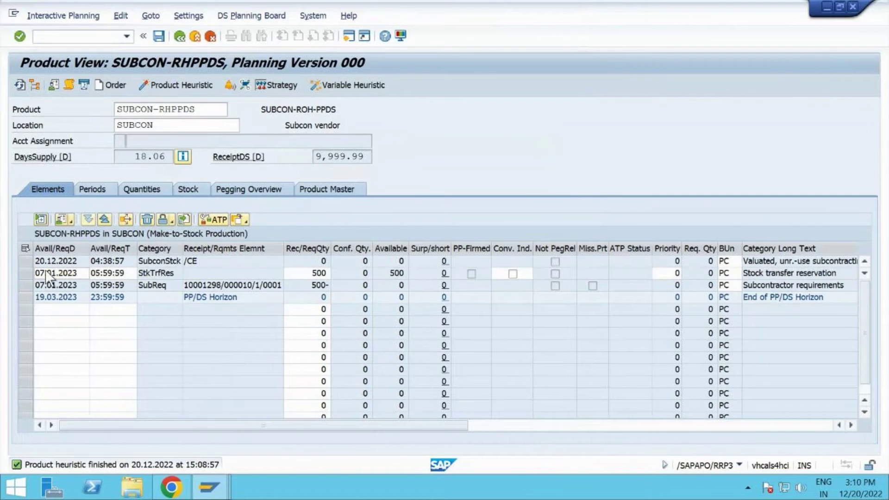
{"action": "double_click", "coordinate": [45, 270]}
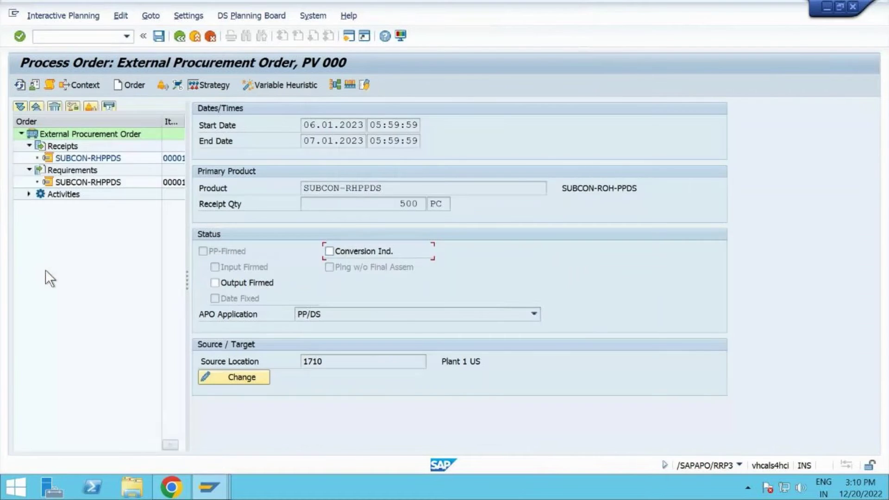
{"action": "left_click", "coordinate": [96, 181]}
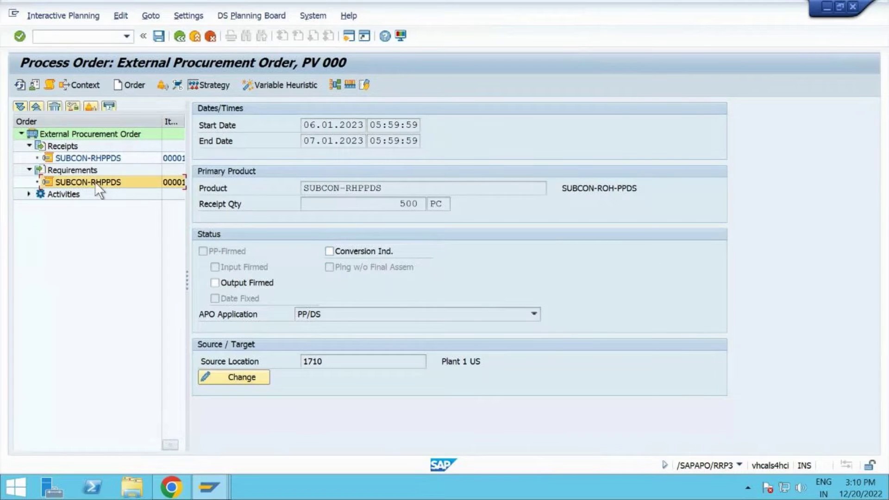
Step: Change the order's source of supply to external procurement from Domestic US Supplier 1 and save the planning result
{"action": "left_click", "coordinate": [233, 376]}
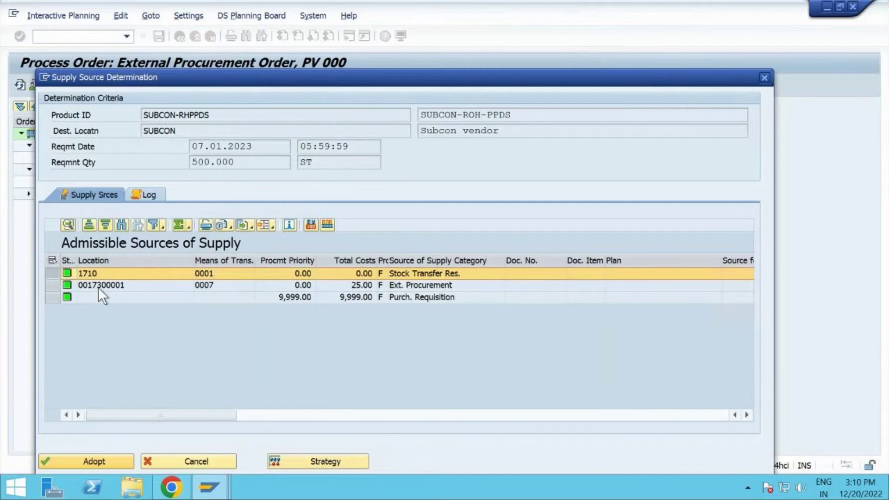
{"action": "left_click", "coordinate": [98, 285]}
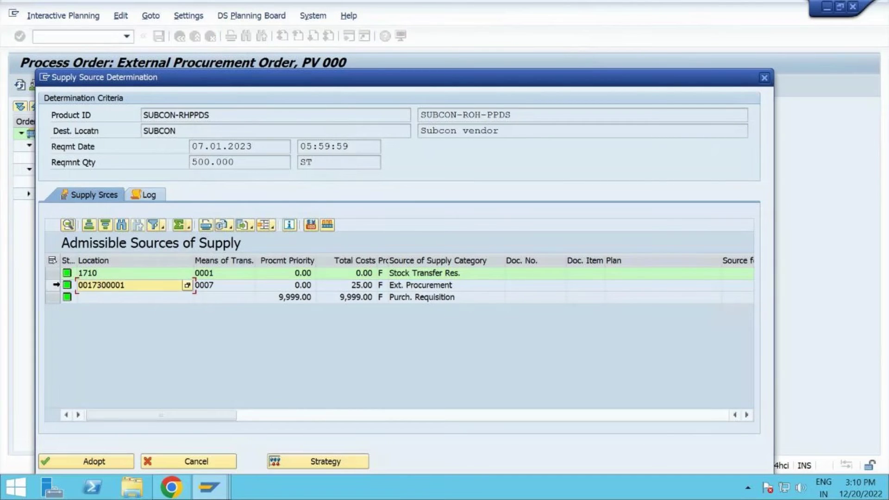
{"action": "left_click", "coordinate": [107, 459]}
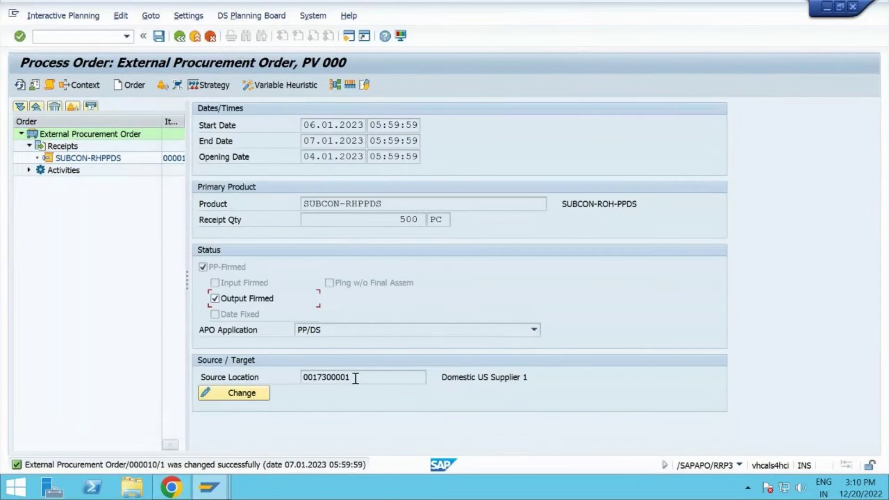
{"action": "left_click", "coordinate": [184, 34]}
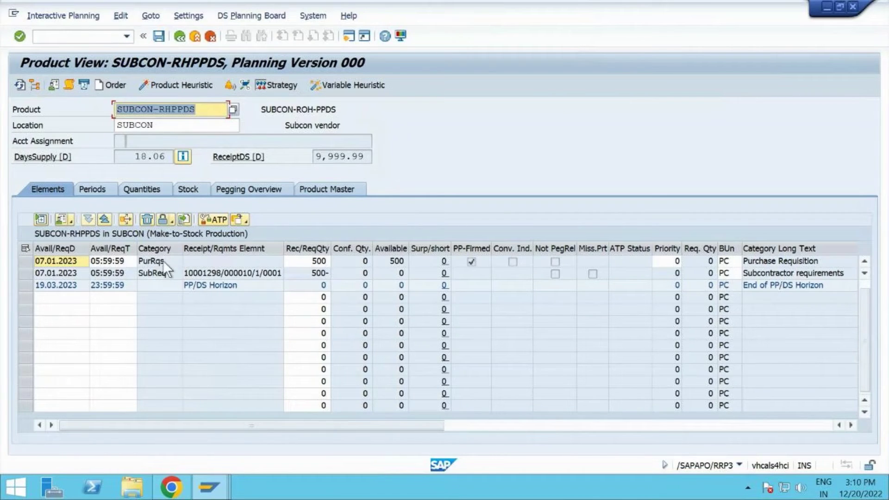
{"action": "left_click", "coordinate": [159, 37]}
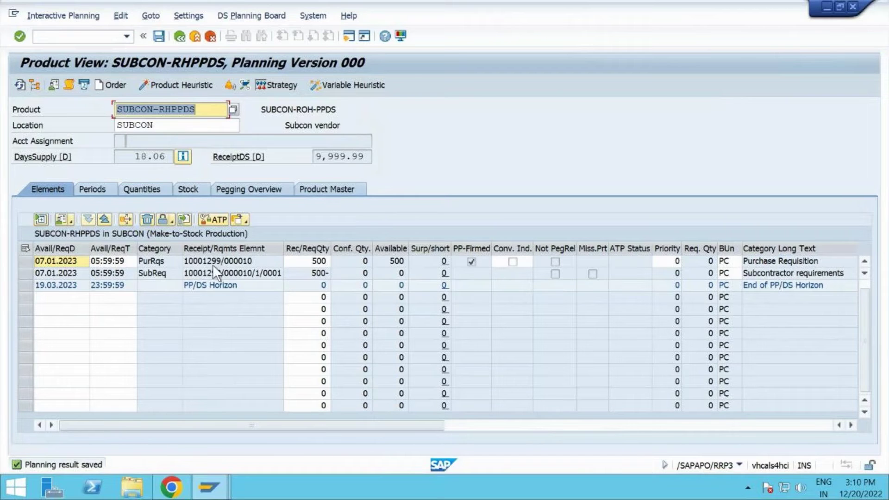
Step: Open the stock/requirements list MD04 in a new session for SUBCON-RHPPDS in plant 1710
{"action": "left_click", "coordinate": [112, 38]}
{"action": "type", "text": "/om"}
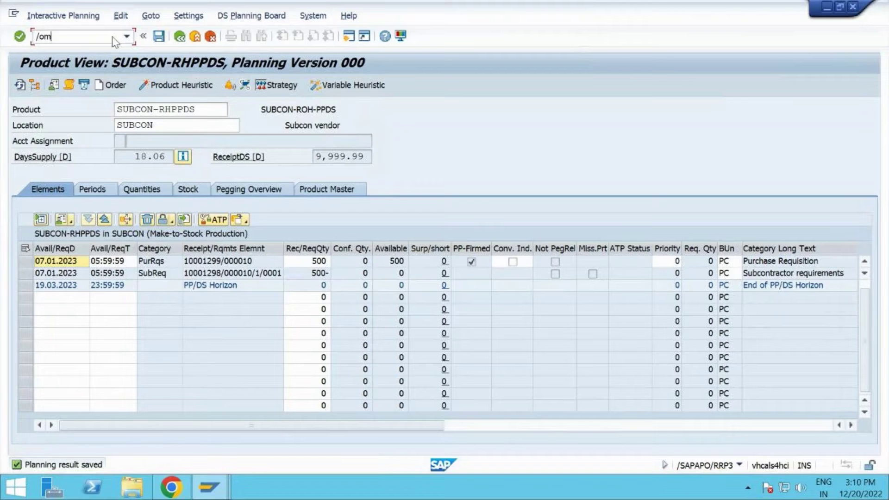
{"action": "type", "text": "d04"}
{"action": "key", "text": "Return"}
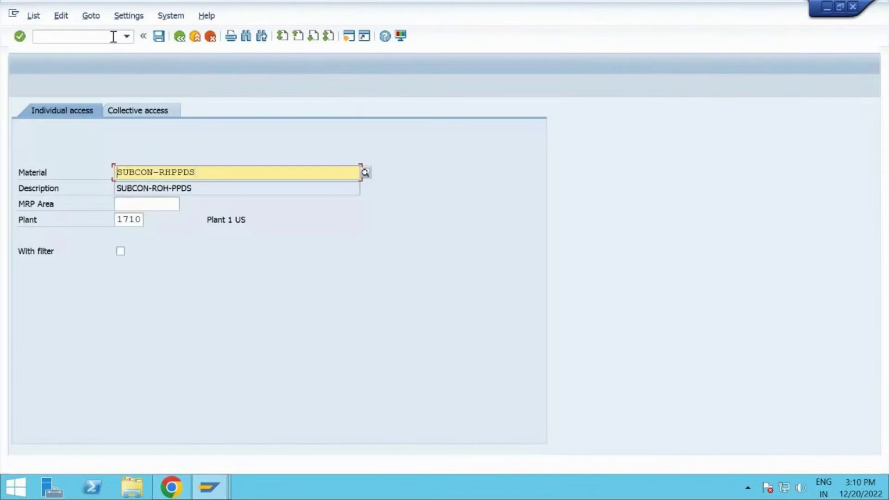
{"action": "key", "text": "Return"}
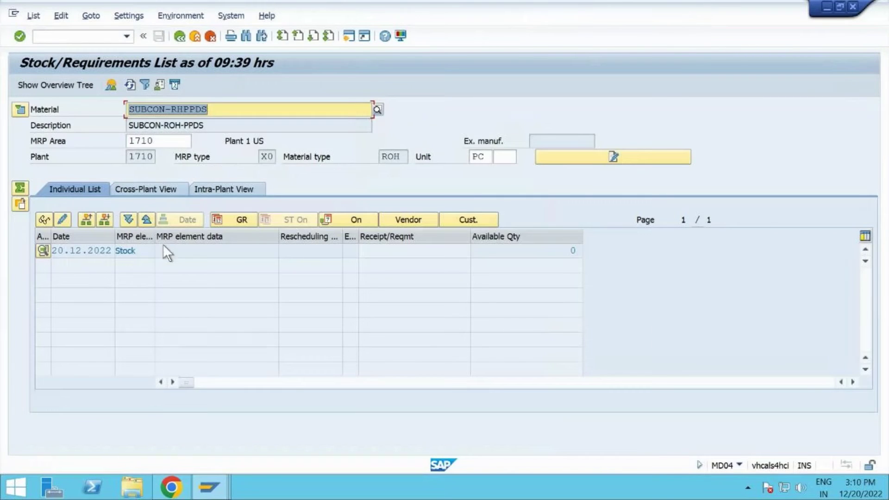
Step: Switch the stock/requirements list to MRP area SUBCON and examine the purchase requisition
{"action": "left_click", "coordinate": [161, 141]}
{"action": "double_click", "coordinate": [161, 141]}
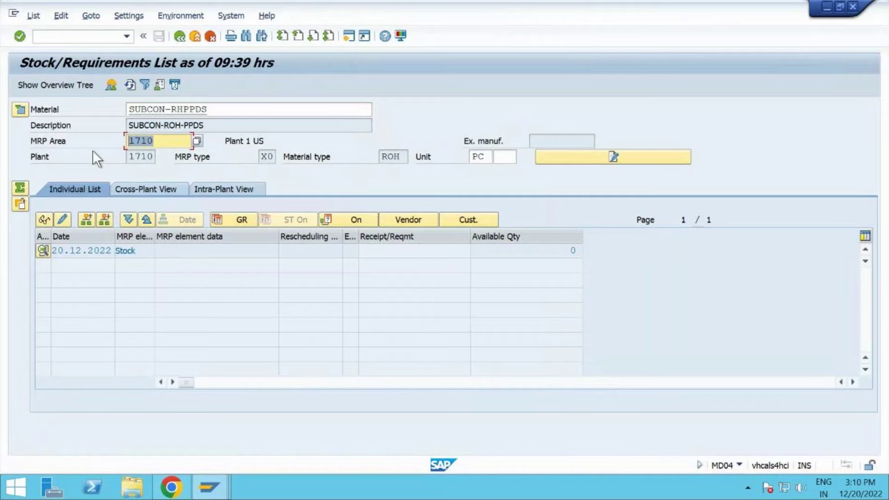
{"action": "type", "text": "sub"}
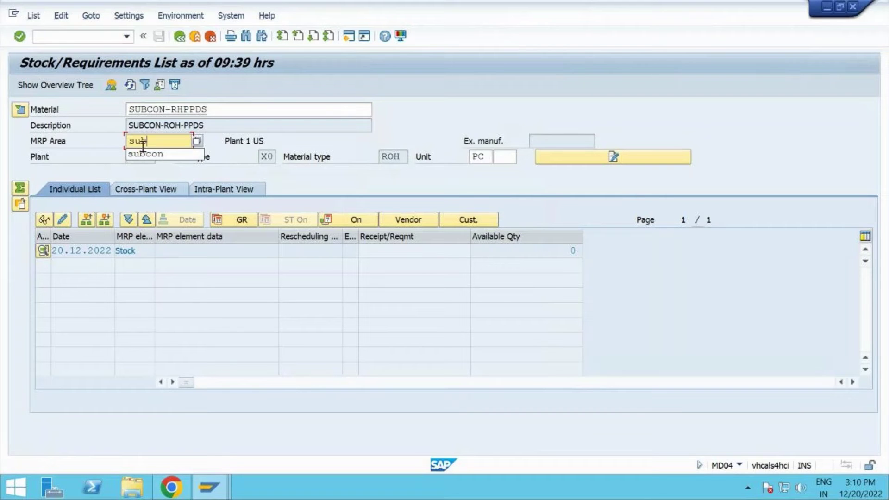
{"action": "left_click", "coordinate": [146, 153]}
{"action": "key", "text": "Return"}
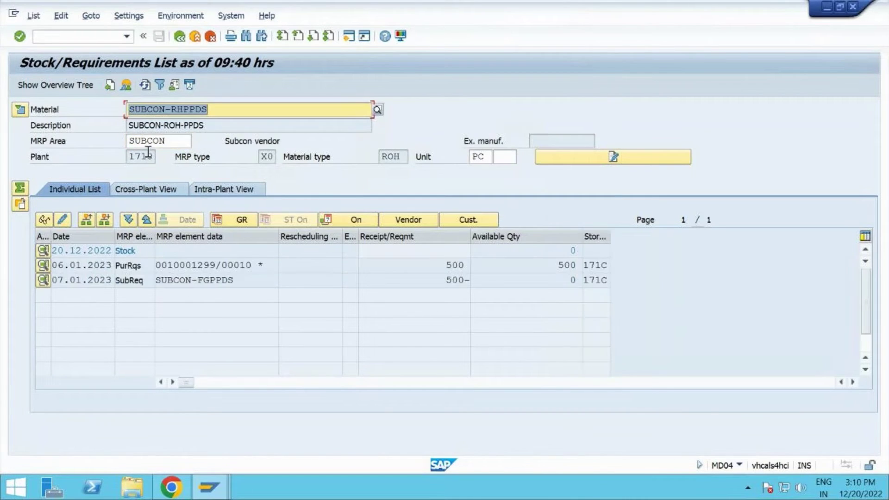
{"action": "left_click_drag", "start_coordinate": [216, 264], "coordinate": [154, 265]}
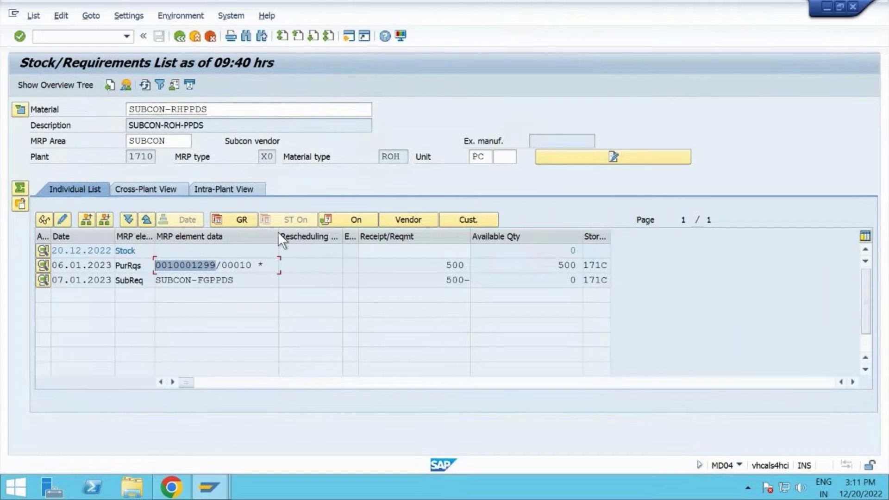
Step: Show the intra-plant view with subcontracting stock and vendor columns, and compare the vendors of the requisition and the subcontractor requirement
{"action": "left_click", "coordinate": [216, 193]}
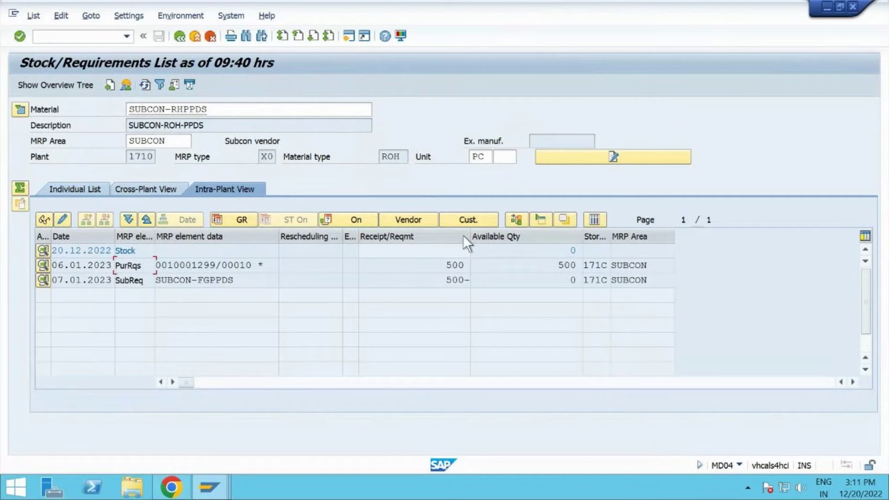
{"action": "left_click", "coordinate": [564, 219]}
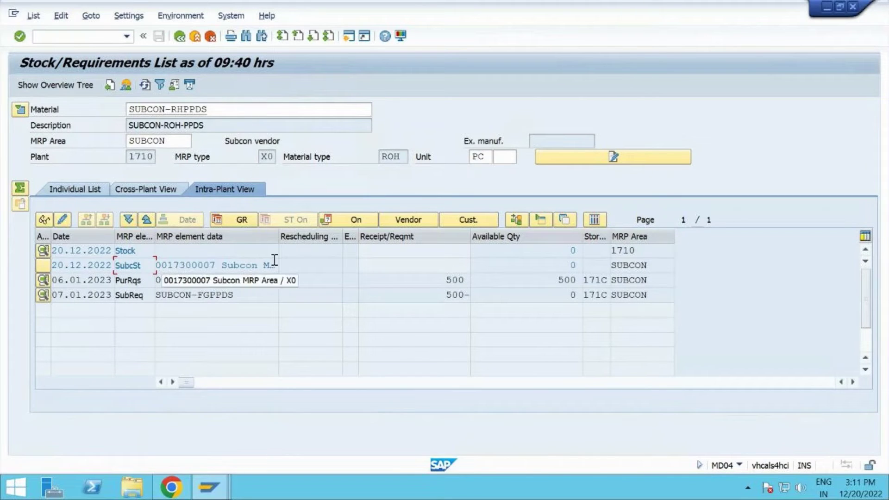
{"action": "double_click", "coordinate": [572, 266]}
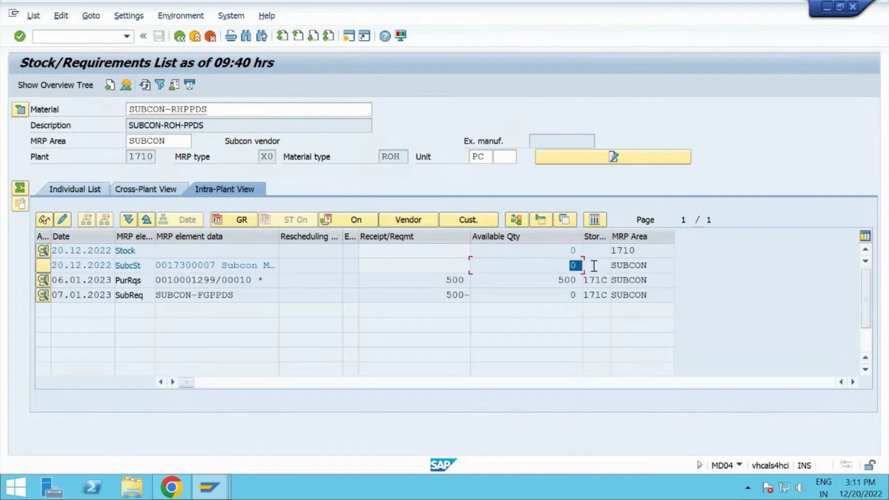
{"action": "left_click", "coordinate": [422, 220]}
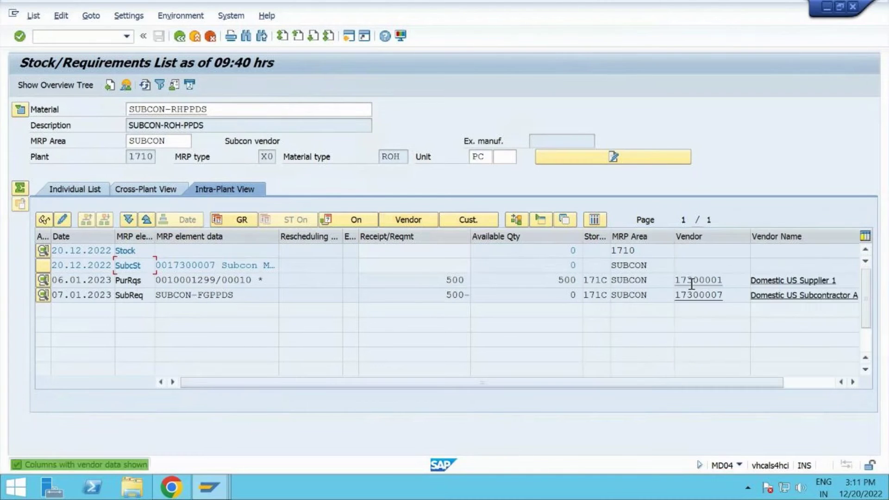
{"action": "left_click_drag", "start_coordinate": [721, 281], "coordinate": [669, 279]}
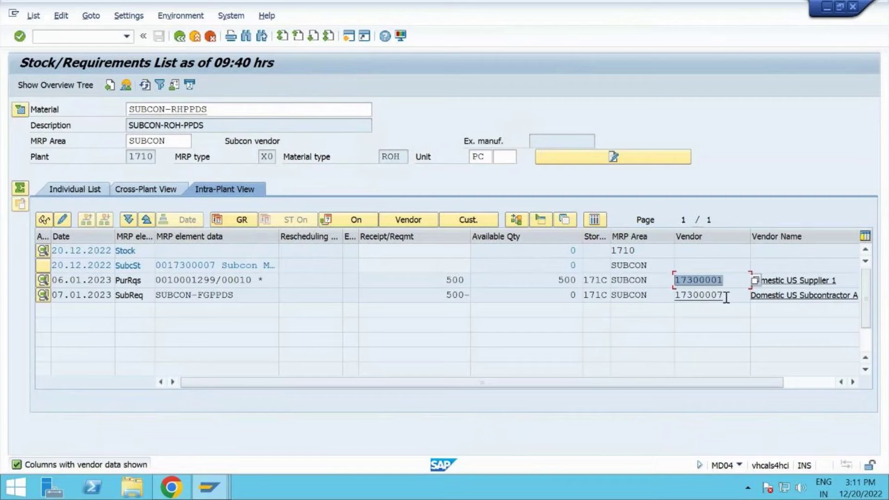
{"action": "left_click_drag", "start_coordinate": [726, 296], "coordinate": [665, 297]}
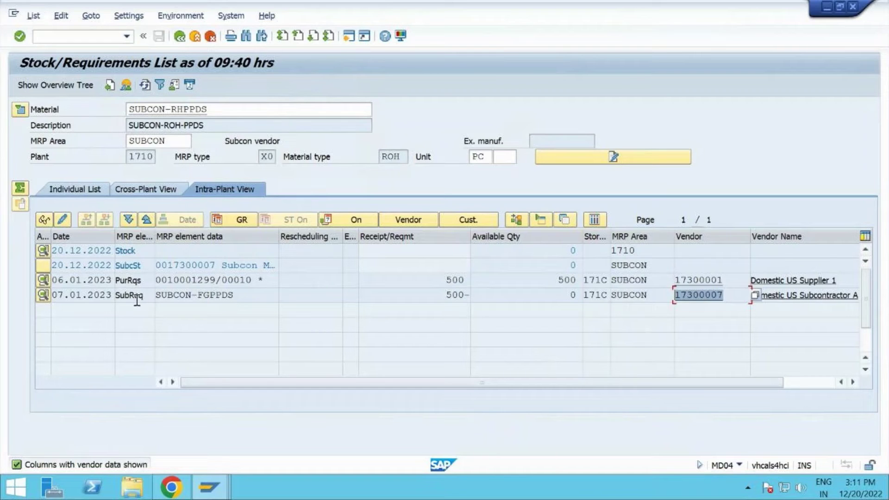
Step: Display the SUBCON-RHPPDS purchase requisition from the list and examine the supplier in its item delivery address
{"action": "left_click", "coordinate": [44, 279]}
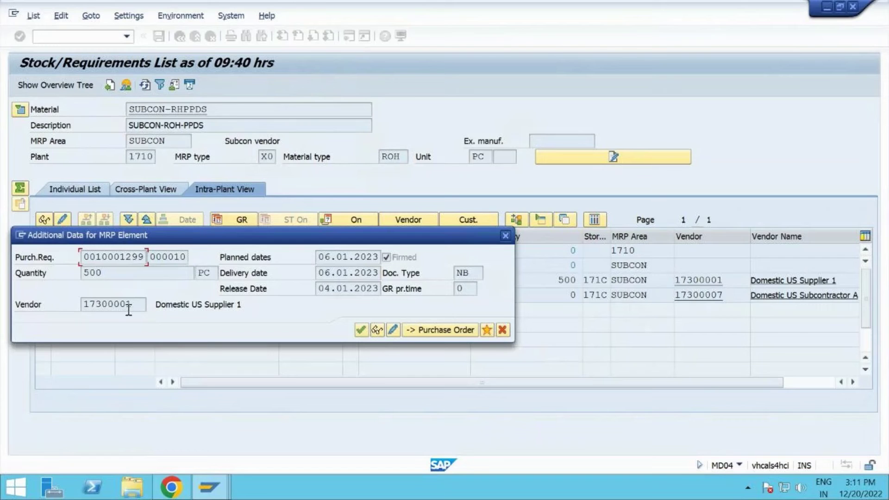
{"action": "left_click", "coordinate": [379, 330]}
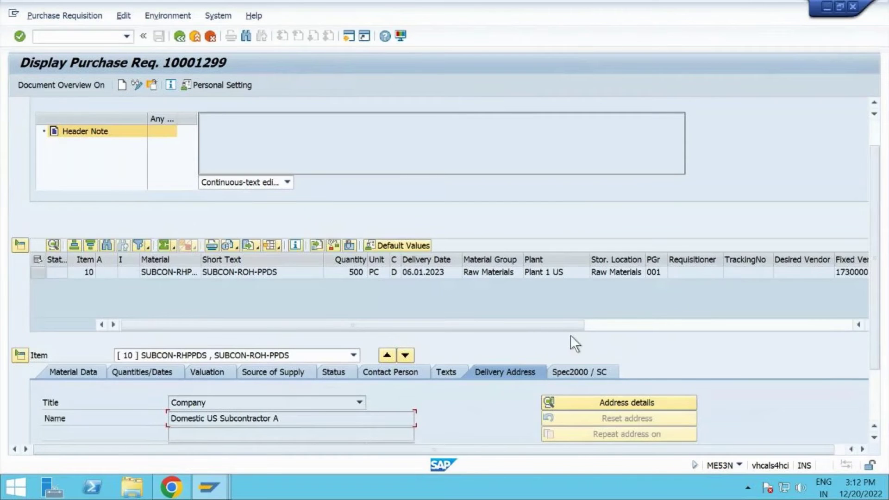
{"action": "scroll", "coordinate": [532, 327], "scroll_direction": "down", "scroll_amount": 4}
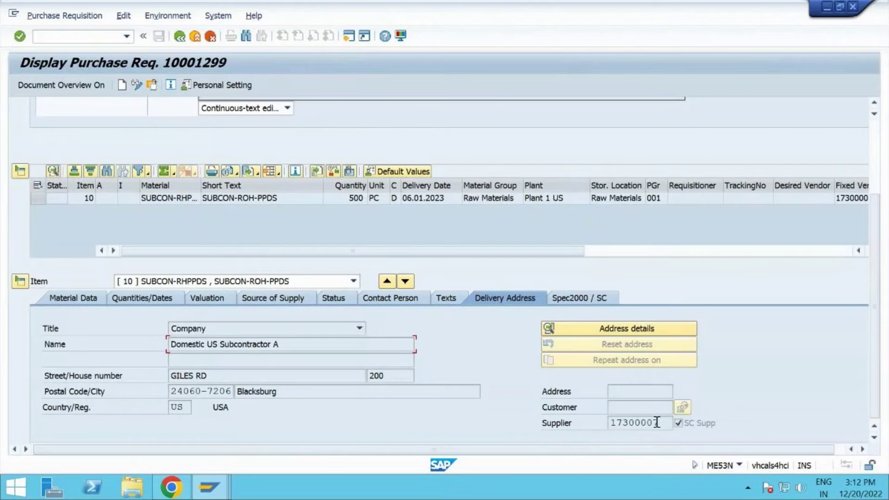
{"action": "left_click_drag", "start_coordinate": [664, 422], "coordinate": [549, 424]}
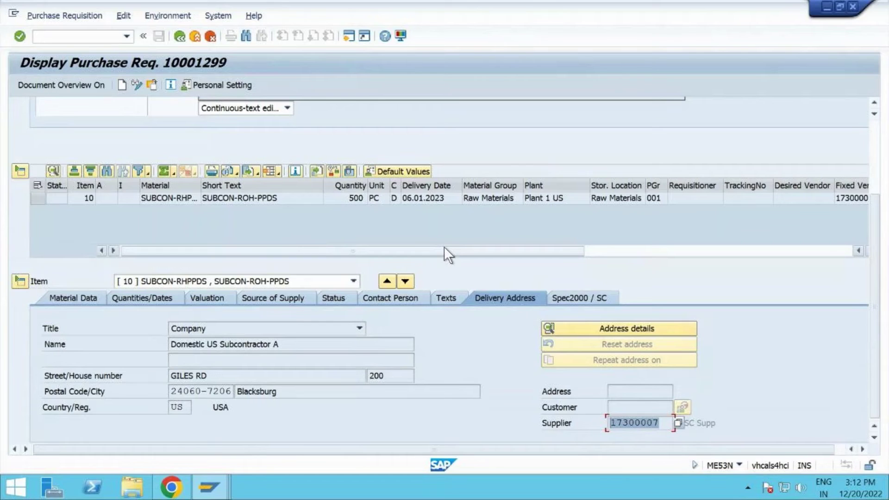
{"action": "left_click", "coordinate": [180, 35]}
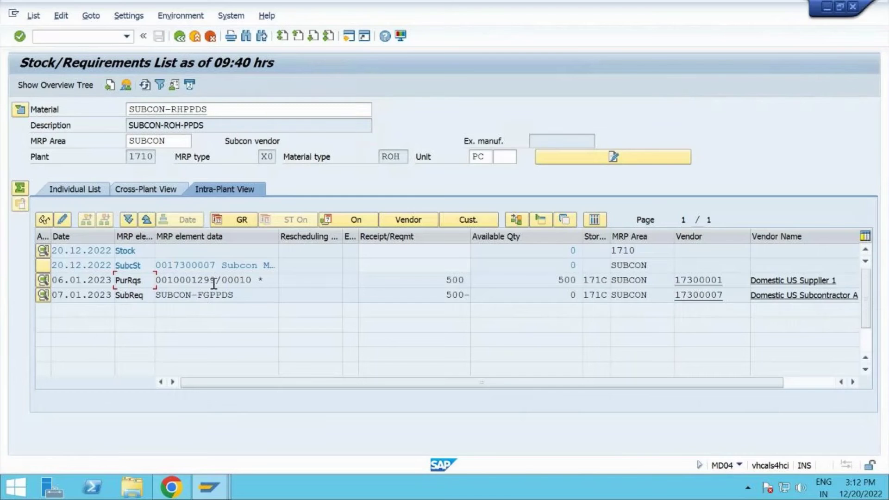
Step: Convert the SUBCON-RHPPDS purchase requisition into a standard purchase order for Domestic US Supplier 1 and save it
{"action": "left_click_drag", "start_coordinate": [216, 280], "coordinate": [154, 280]}
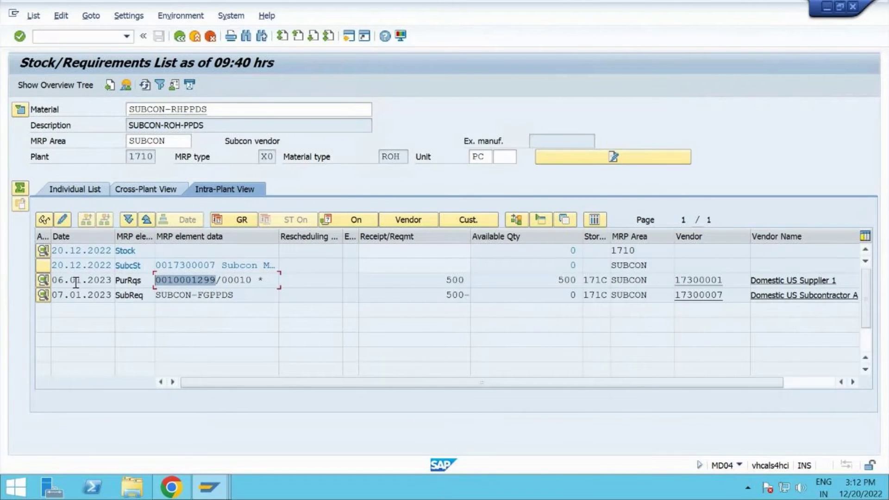
{"action": "left_click", "coordinate": [41, 279]}
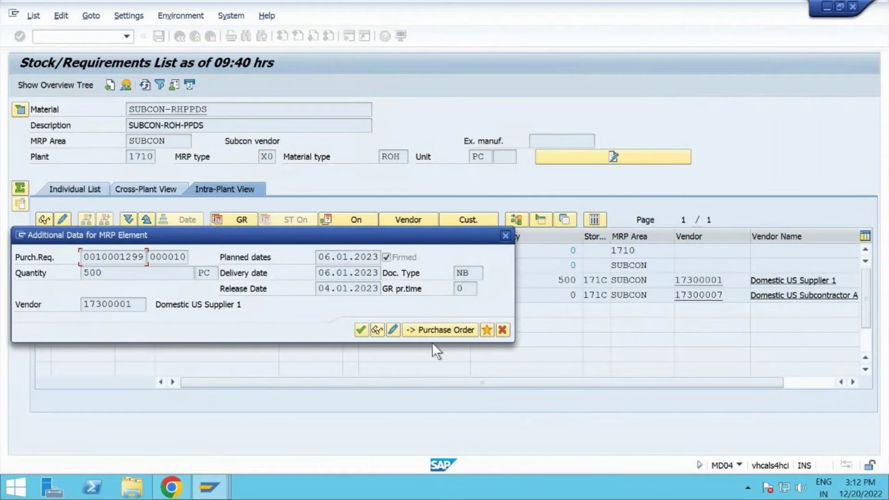
{"action": "left_click", "coordinate": [443, 334]}
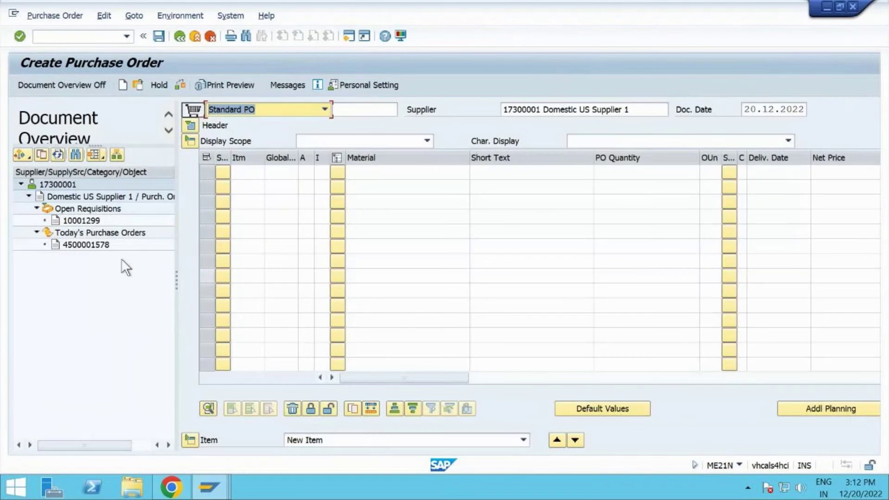
{"action": "left_click", "coordinate": [89, 249]}
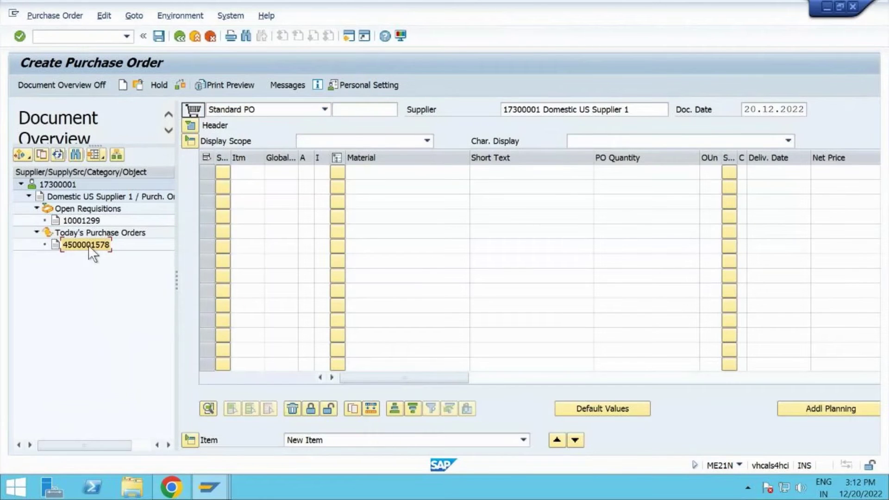
{"action": "left_click", "coordinate": [88, 220]}
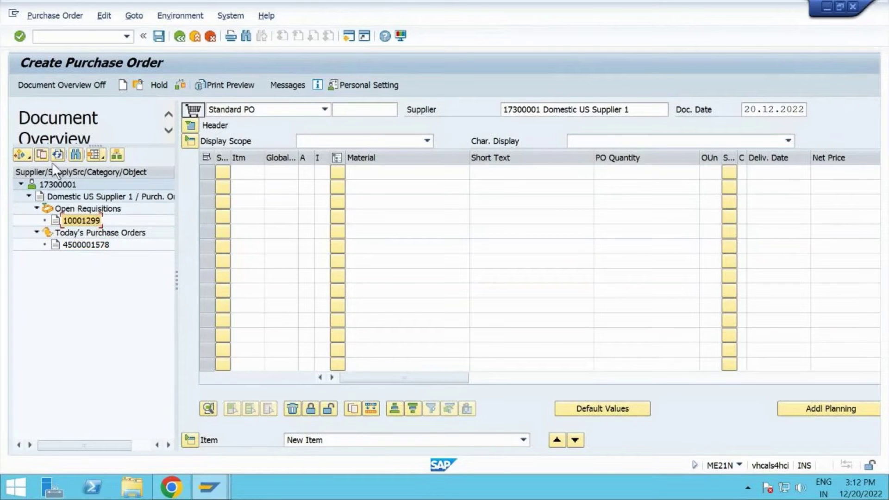
{"action": "left_click", "coordinate": [41, 154]}
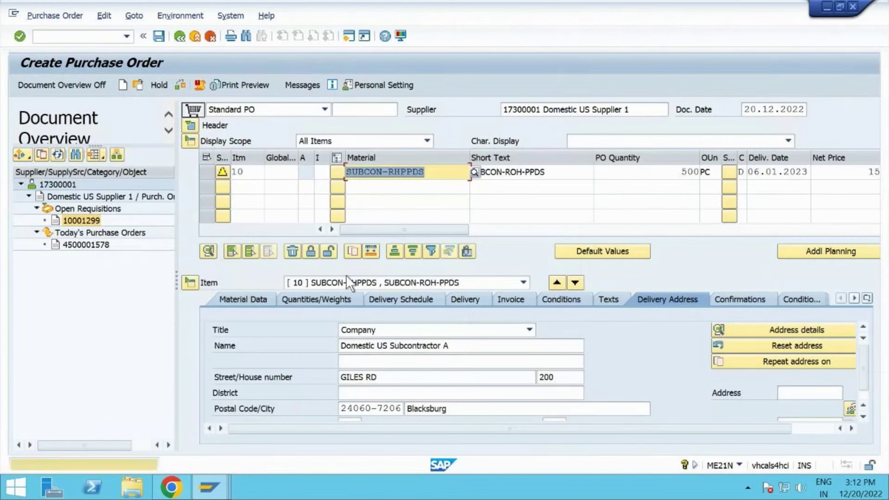
{"action": "left_click", "coordinate": [96, 87]}
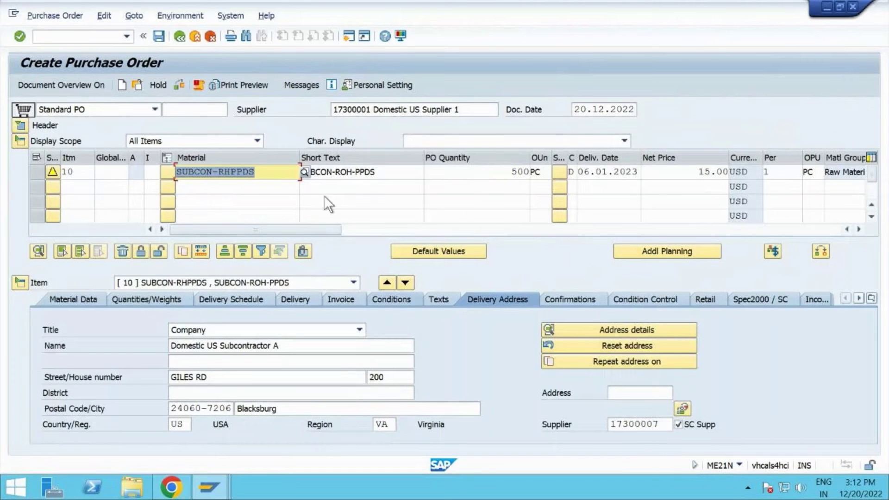
{"action": "left_click", "coordinate": [158, 36]}
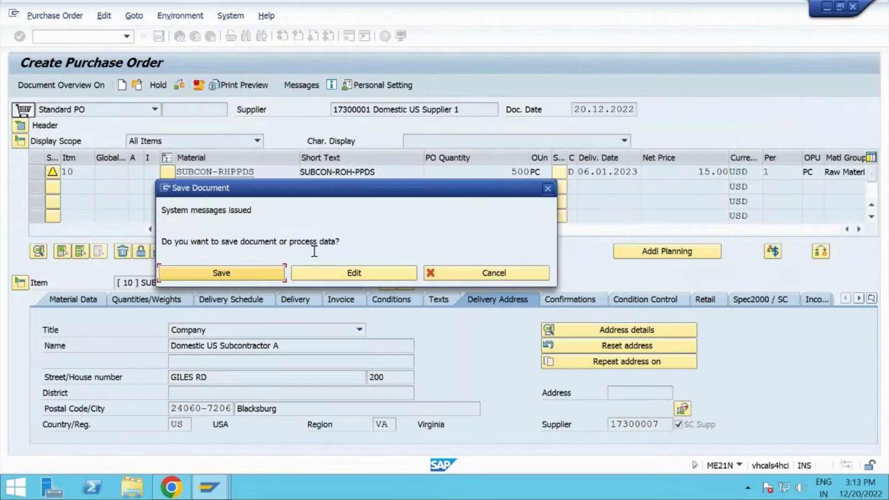
{"action": "left_click", "coordinate": [259, 269]}
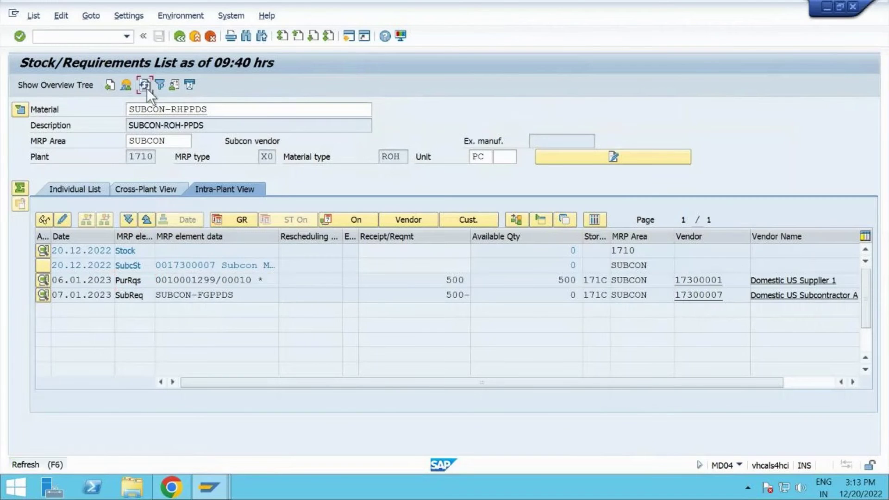
Step: Refresh the stock/requirements list and the PP/DS product view, and compare the purchase order entry for SUBCON-RHPPDS in both
{"action": "left_click", "coordinate": [146, 87]}
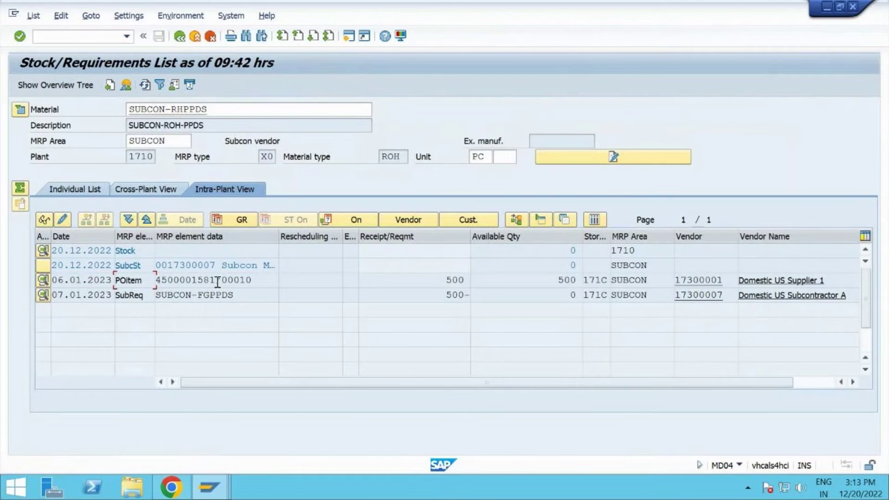
{"action": "left_click", "coordinate": [207, 491]}
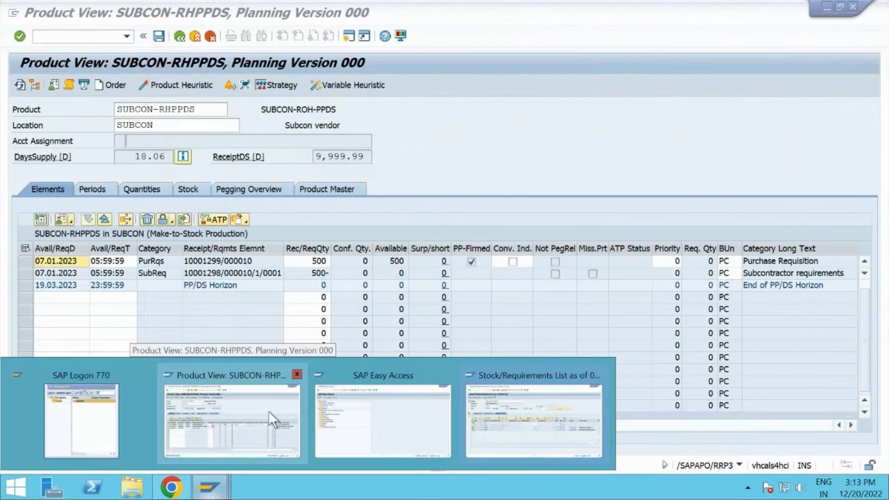
{"action": "left_click", "coordinate": [269, 410]}
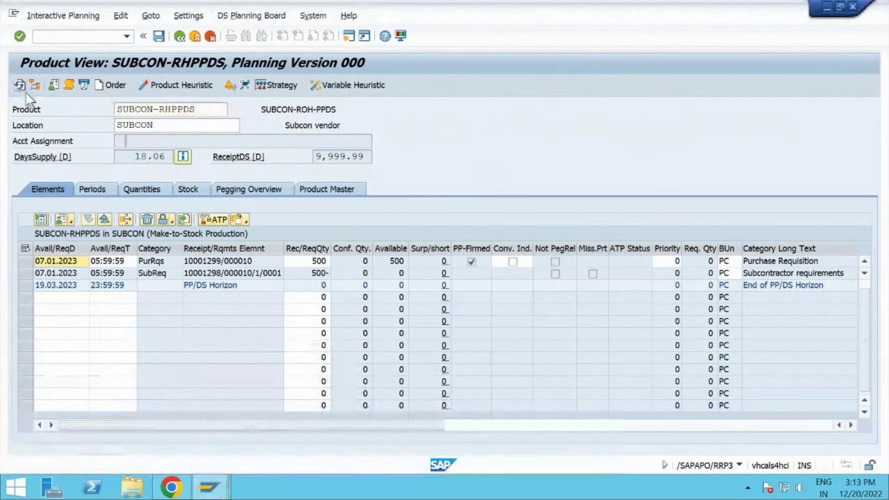
{"action": "left_click", "coordinate": [25, 90]}
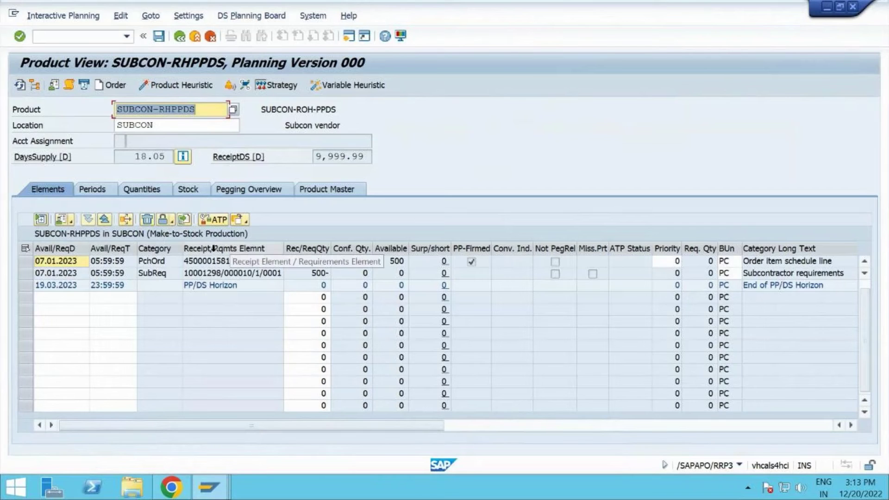
{"action": "key", "text": "alt+Tab"}
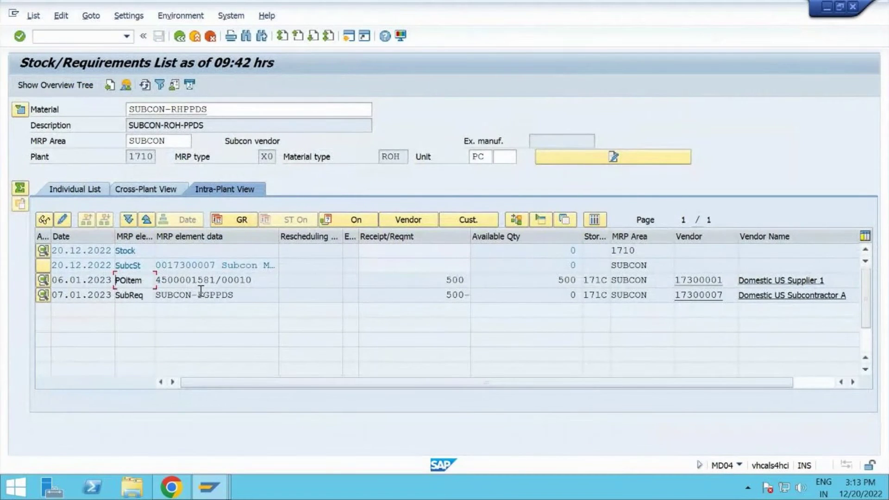
{"action": "key", "text": "alt+Tab"}
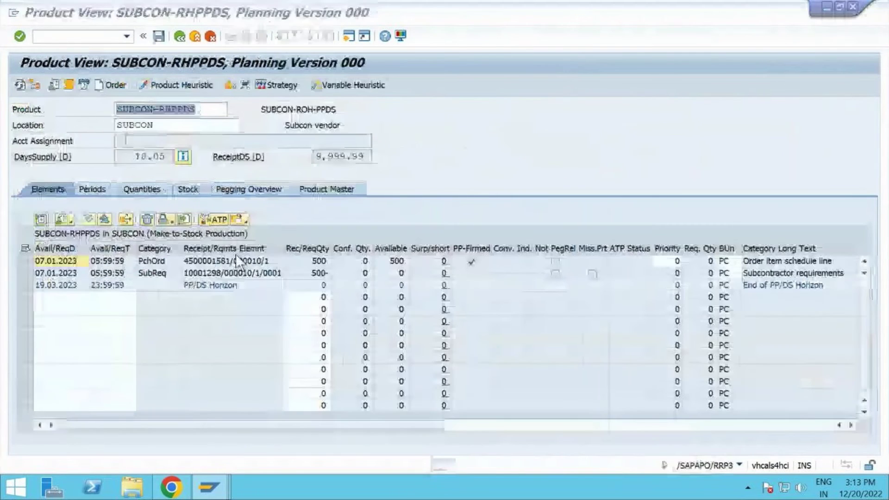
{"action": "left_click", "coordinate": [214, 107]}
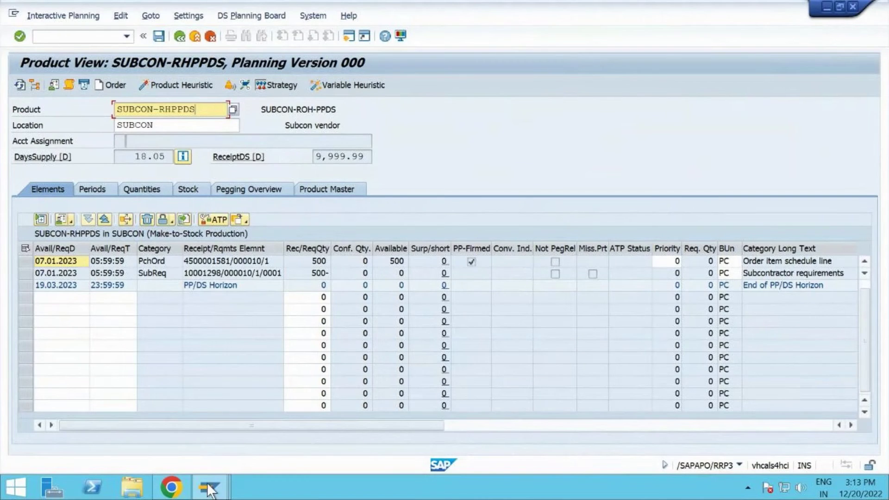
Step: Return to the stock/requirements list and change its material to SUBCON-FGPPDS
{"action": "mouse_move", "coordinate": [209, 486]}
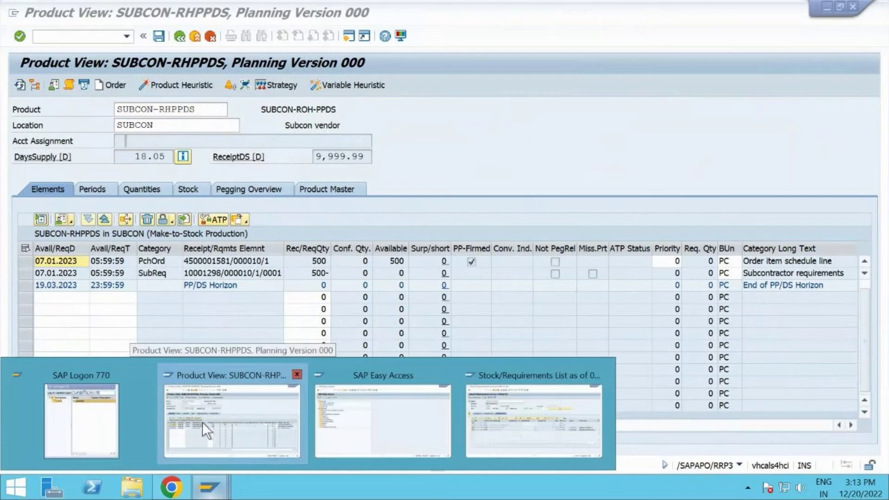
{"action": "left_click", "coordinate": [202, 421]}
{"action": "right_click", "coordinate": [211, 486]}
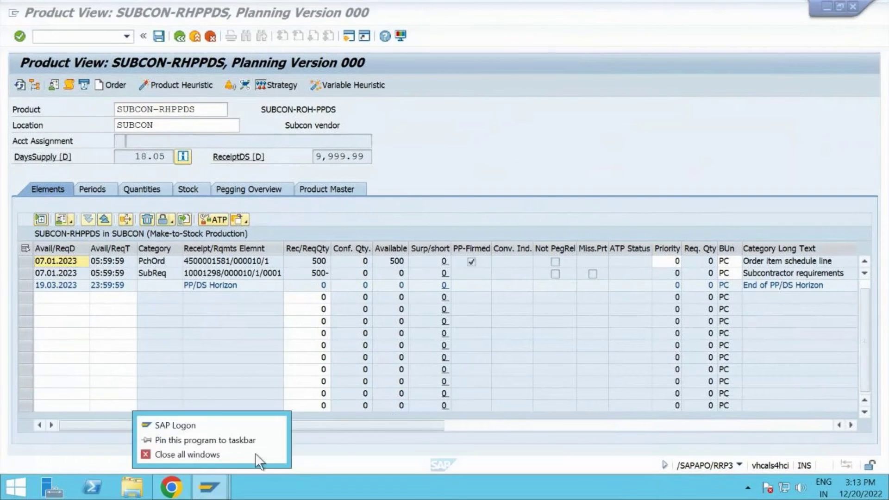
{"action": "left_click", "coordinate": [213, 488]}
{"action": "mouse_move", "coordinate": [217, 492]}
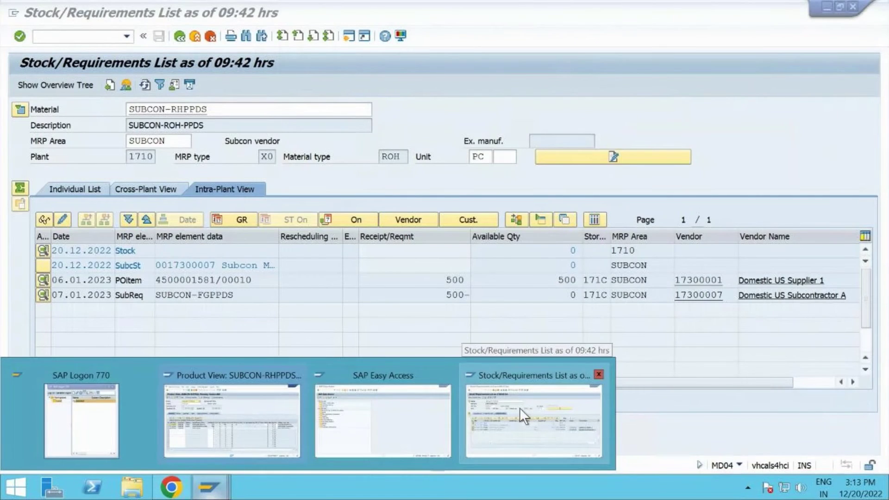
{"action": "left_click", "coordinate": [519, 408]}
{"action": "left_click", "coordinate": [246, 108]}
{"action": "key", "text": "BackSpace"}
{"action": "key", "text": "BackSpace"}
{"action": "key", "text": "BackSpace"}
{"action": "key", "text": "BackSpace"}
{"action": "key", "text": "BackSpace"}
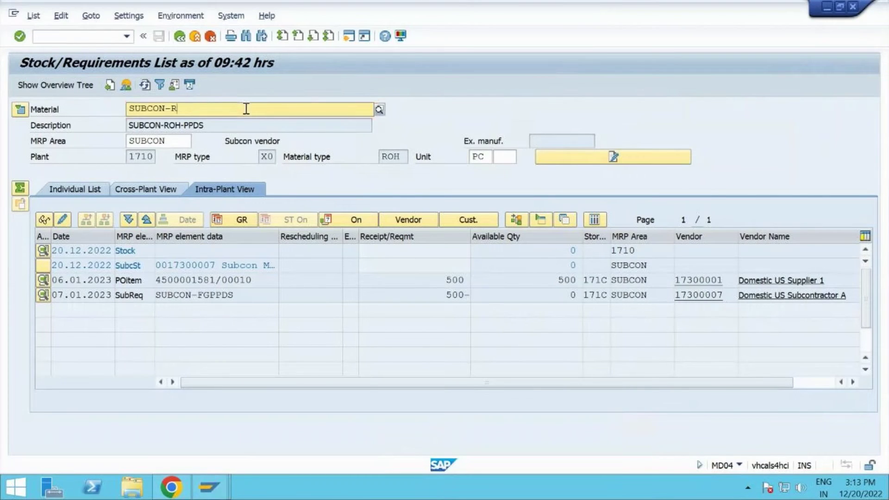
{"action": "key", "text": "BackSpace"}
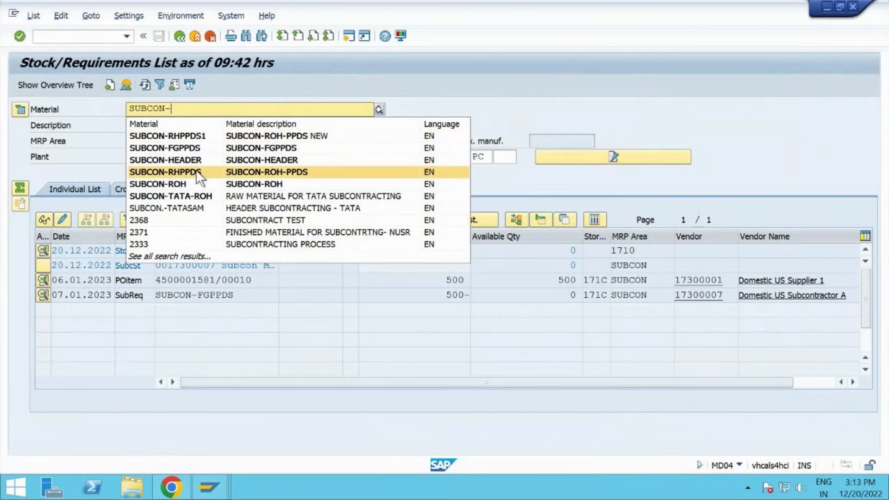
{"action": "left_click", "coordinate": [199, 146]}
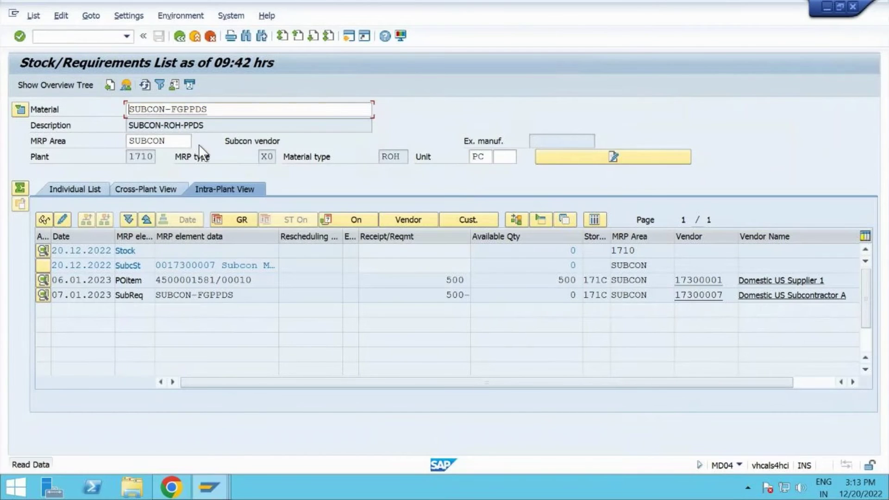
{"action": "key", "text": "Return"}
{"action": "left_click", "coordinate": [143, 84]}
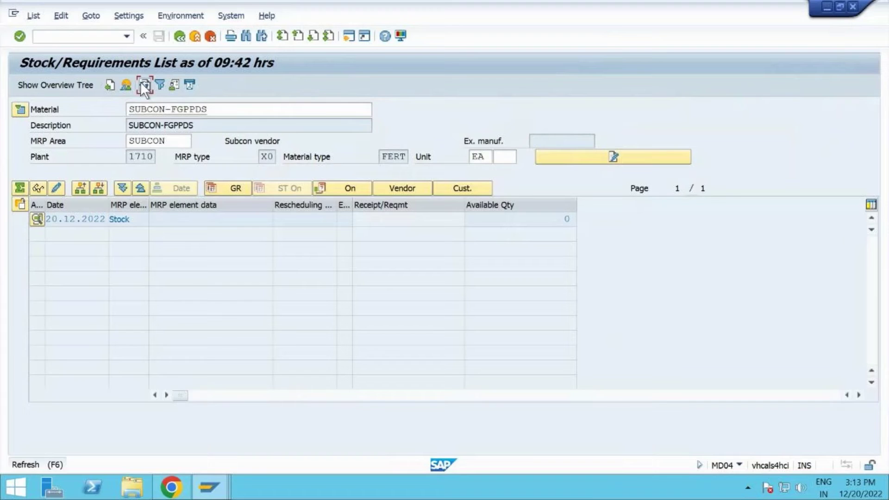
Step: Switch the finished product's stock/requirements list to MRP area 1710
{"action": "double_click", "coordinate": [172, 141]}
{"action": "type", "text": "1710"}
{"action": "key", "text": "Return"}
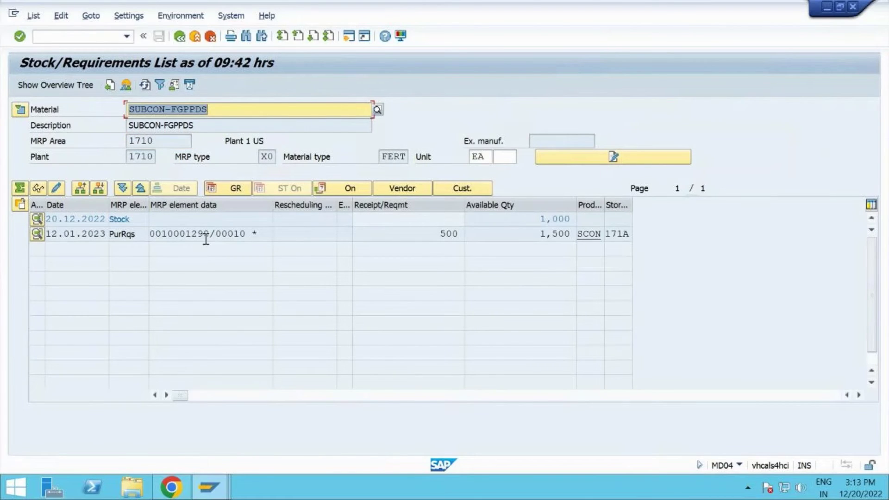
Step: Convert the SUBCON-FGPPDS purchase requisition into a standard purchase order for Domestic US Subcontractor A and hide the document overview
{"action": "left_click", "coordinate": [36, 234]}
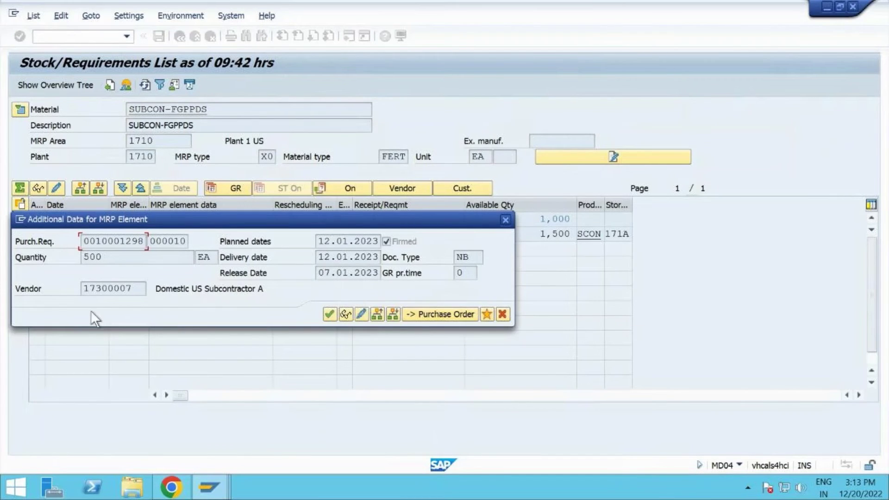
{"action": "left_click", "coordinate": [429, 314]}
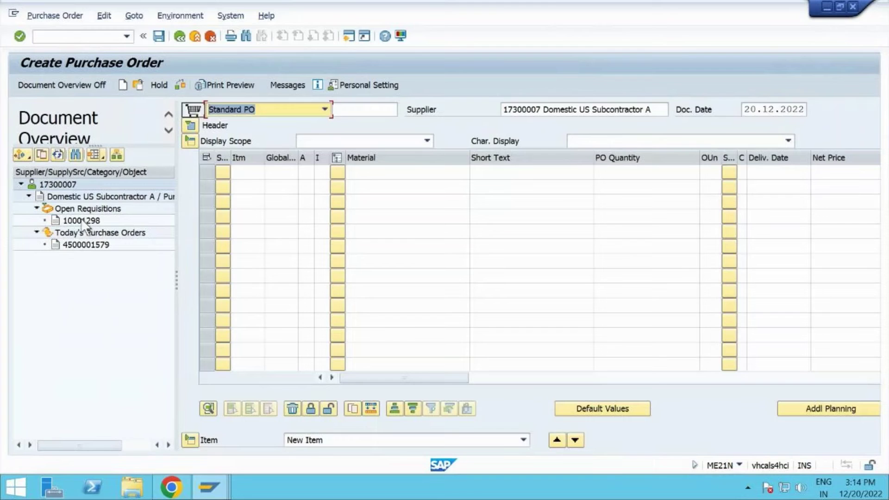
{"action": "left_click", "coordinate": [81, 220]}
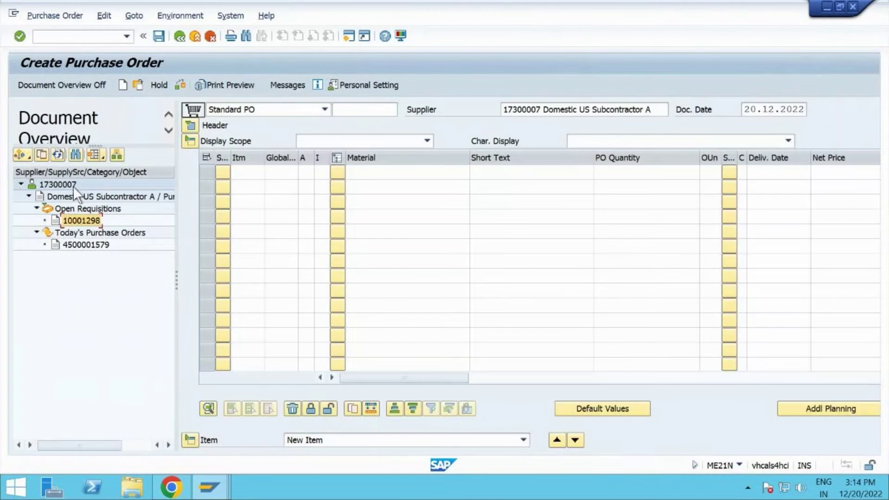
{"action": "left_click", "coordinate": [41, 156]}
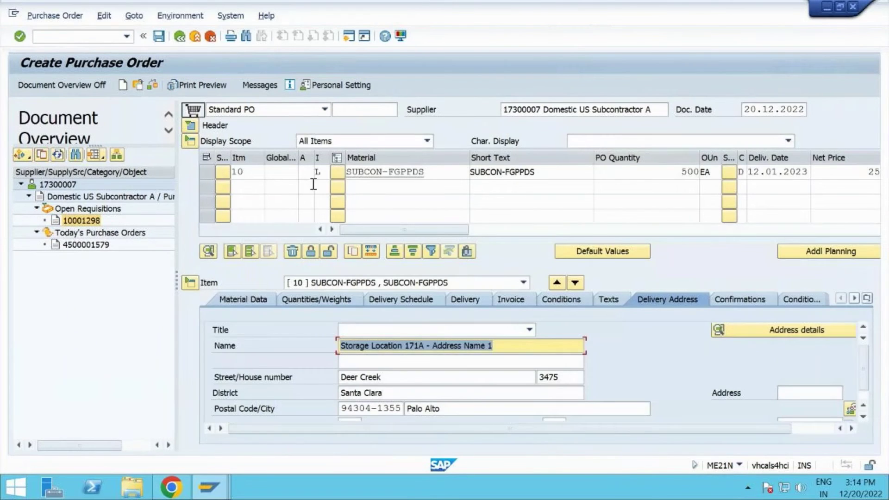
{"action": "left_click", "coordinate": [74, 86]}
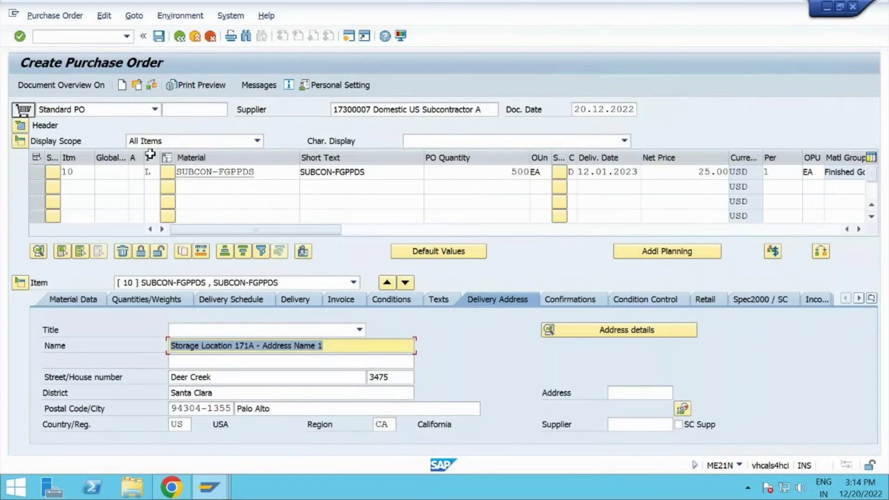
Step: Look up the possible item categories for the SUBCON-FGPPDS order item and close the list without changing the category
{"action": "left_click", "coordinate": [155, 176]}
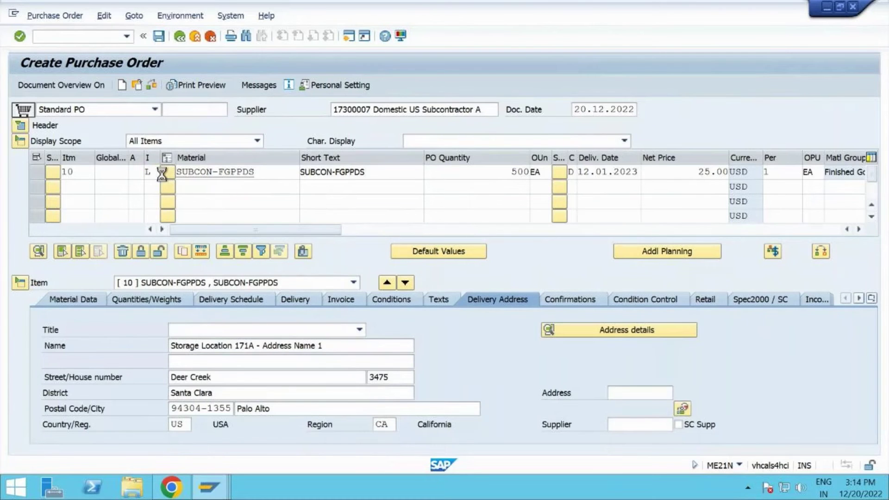
{"action": "left_click", "coordinate": [160, 173]}
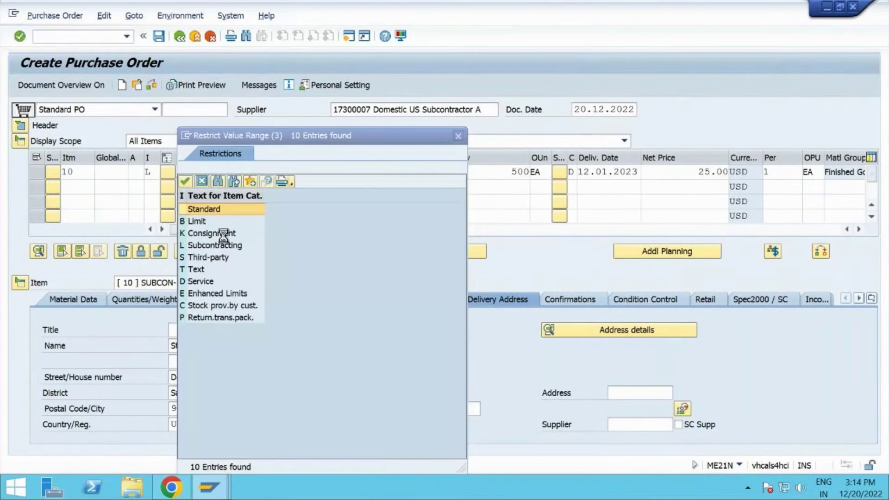
{"action": "left_click", "coordinate": [457, 137]}
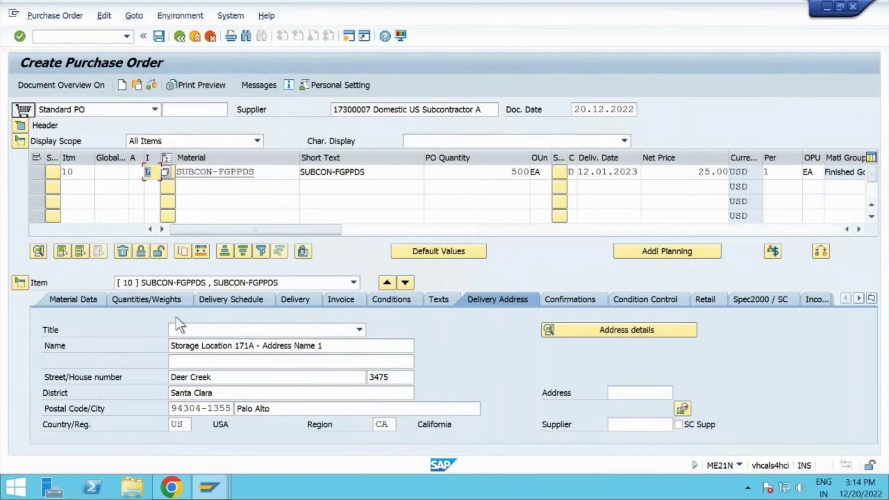
Step: Check the subcontracting components in the order item's material data, then save the purchase order despite the system messages
{"action": "left_click", "coordinate": [74, 295]}
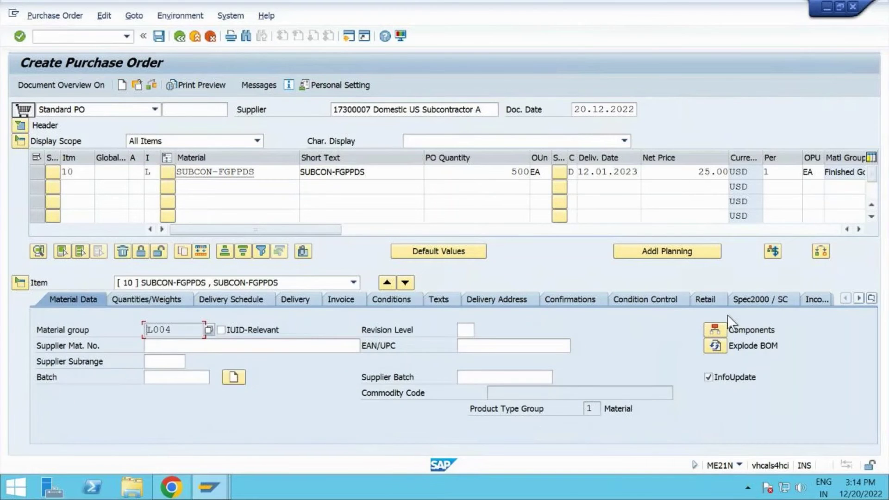
{"action": "left_click", "coordinate": [723, 332]}
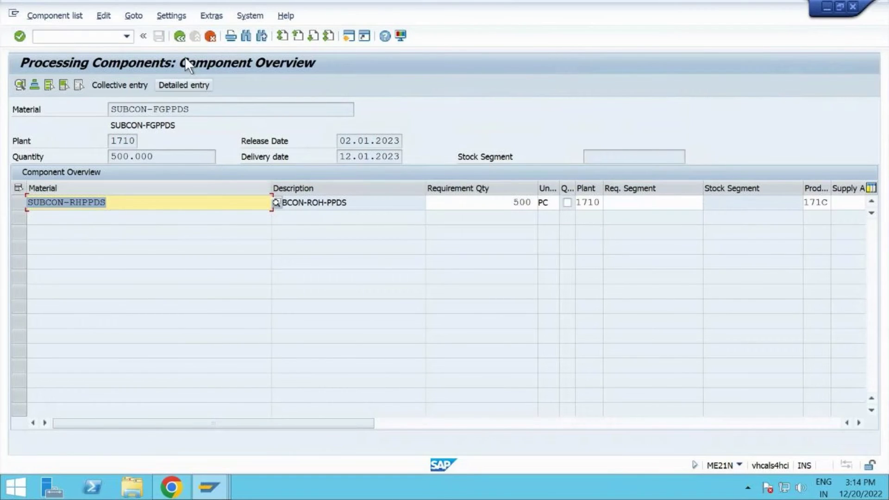
{"action": "left_click", "coordinate": [179, 37]}
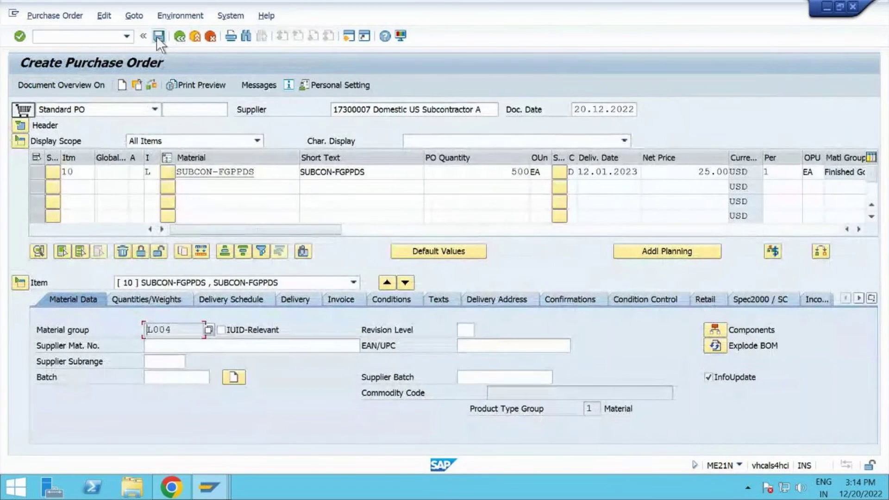
{"action": "left_click", "coordinate": [159, 36]}
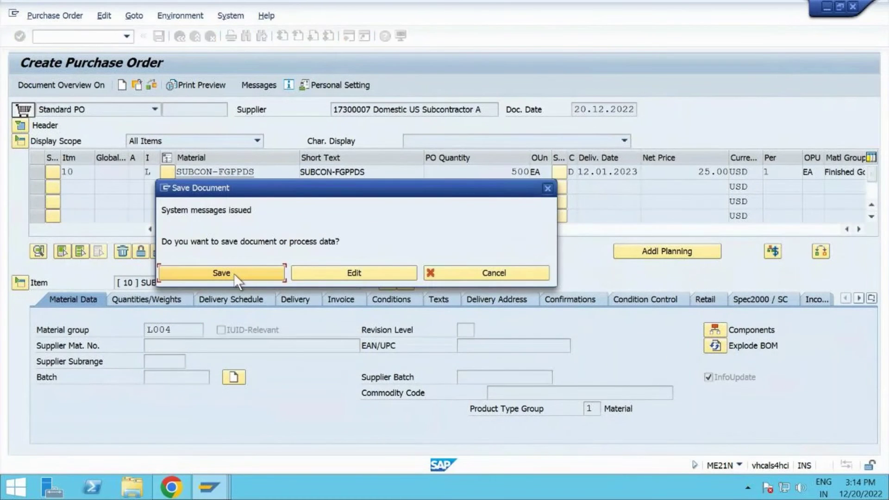
{"action": "left_click", "coordinate": [235, 273]}
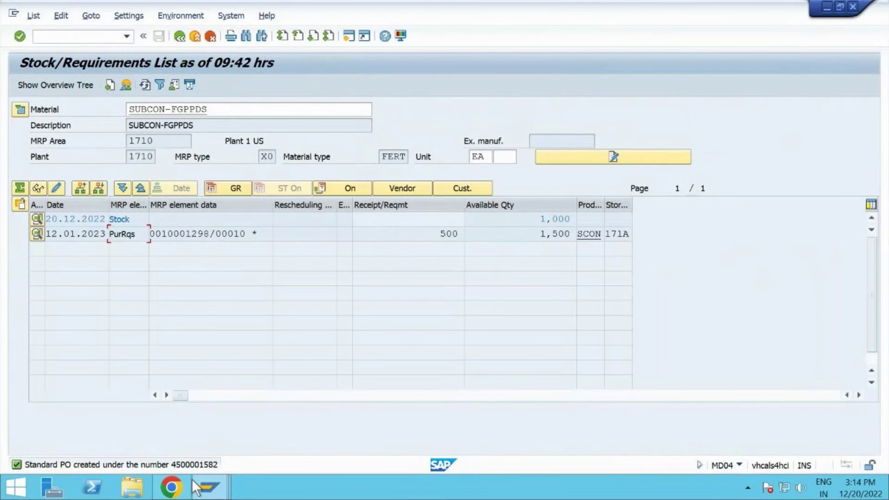
Step: Switch to the Fiori launchpad in Chrome, search the apps for "subcontrac" and open Monitor Subcontracting Documents
{"action": "left_click", "coordinate": [170, 492]}
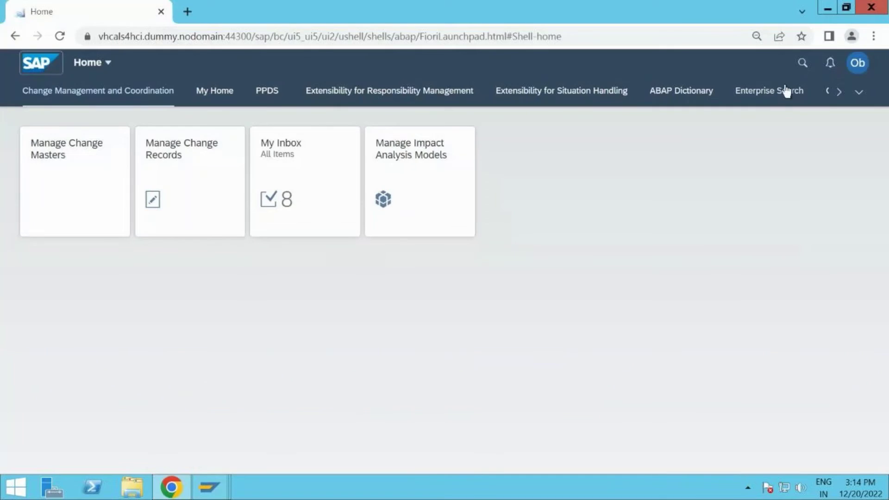
{"action": "left_click", "coordinate": [802, 63]}
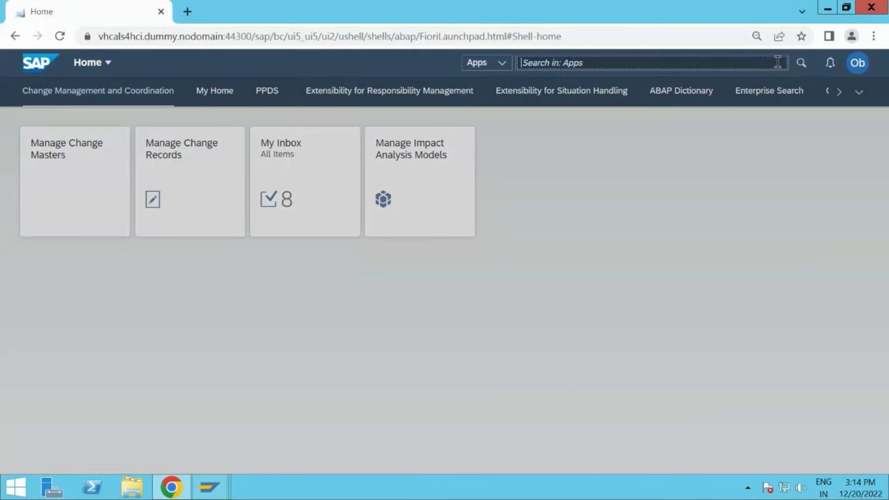
{"action": "type", "text": "subcon"}
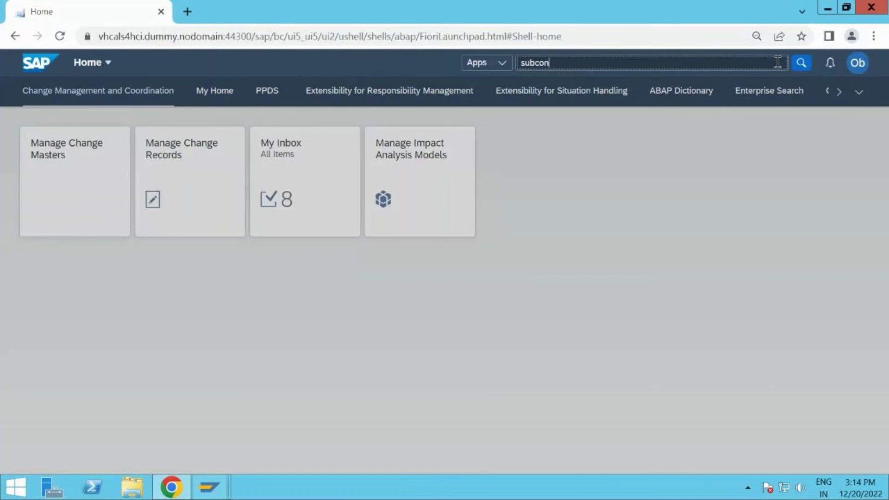
{"action": "type", "text": "trac"}
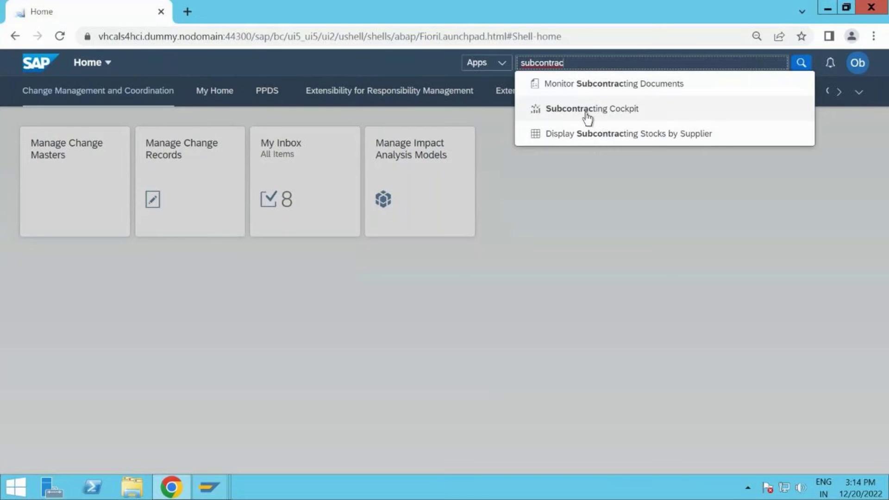
{"action": "left_click", "coordinate": [601, 82]}
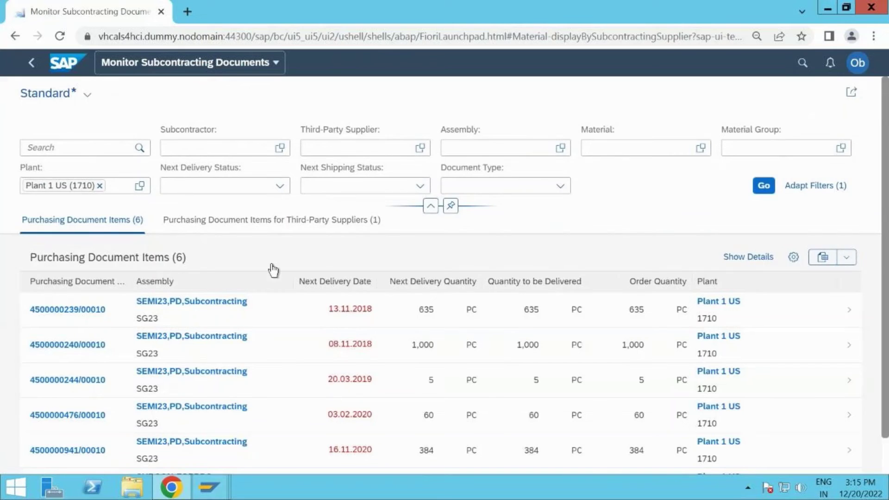
Step: Refresh the stock/requirements list, and open the SUBCON-FGPPDS document from the subcontracting monitor in Monitor Purchase Order Items
{"action": "scroll", "coordinate": [272, 268], "scroll_direction": "down", "scroll_amount": 1}
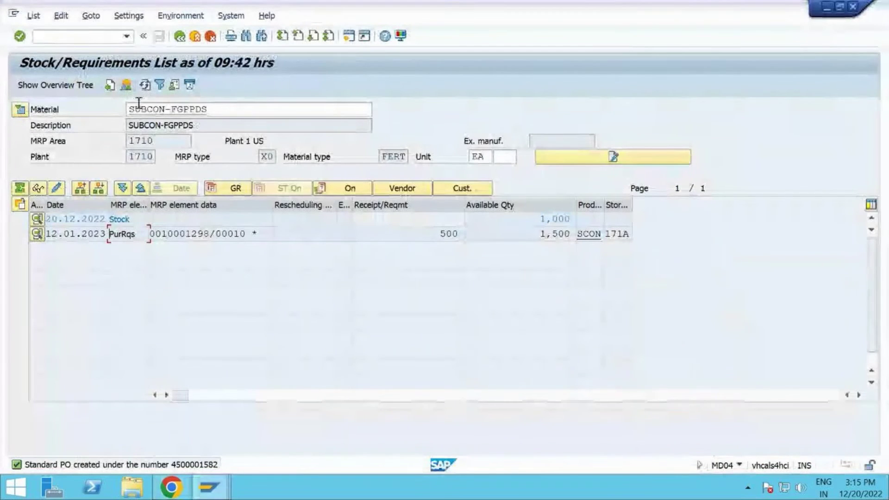
{"action": "left_click", "coordinate": [143, 85]}
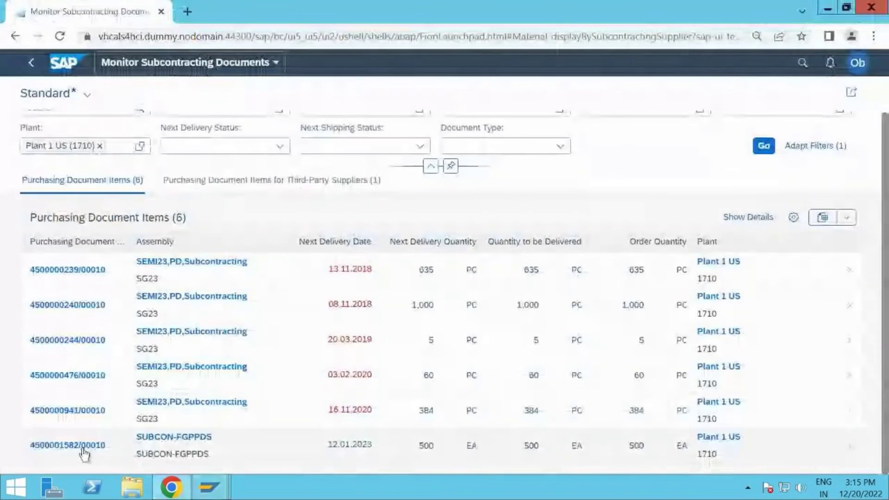
{"action": "left_click", "coordinate": [78, 446]}
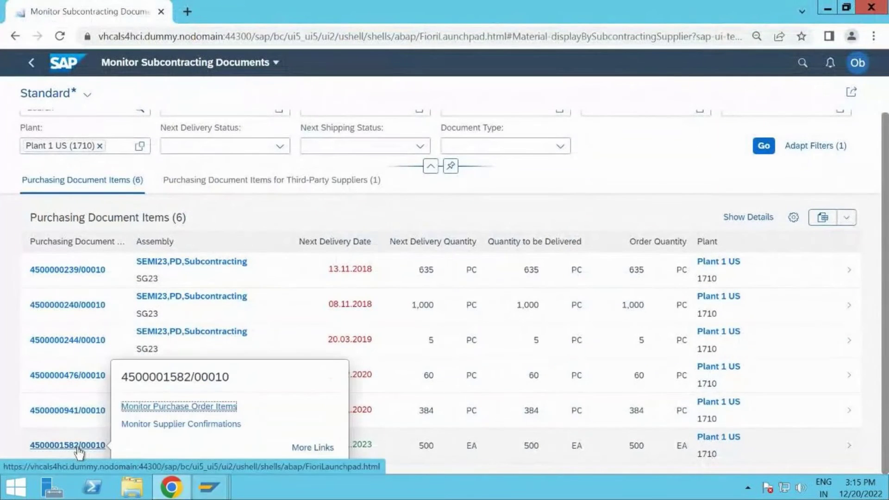
{"action": "left_click", "coordinate": [192, 407]}
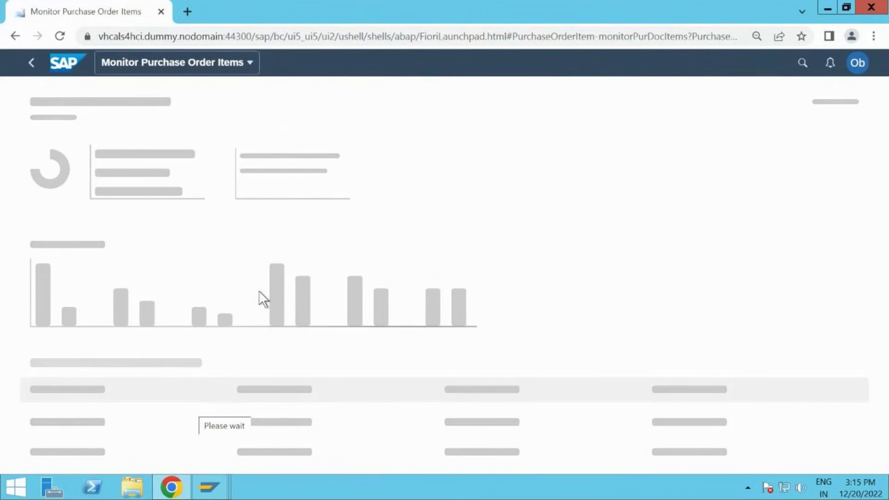
Step: Set the display currency to USD, run the purchase order items query and review the resulting chart and item list
{"action": "scroll", "coordinate": [352, 251], "scroll_direction": "down", "scroll_amount": 2}
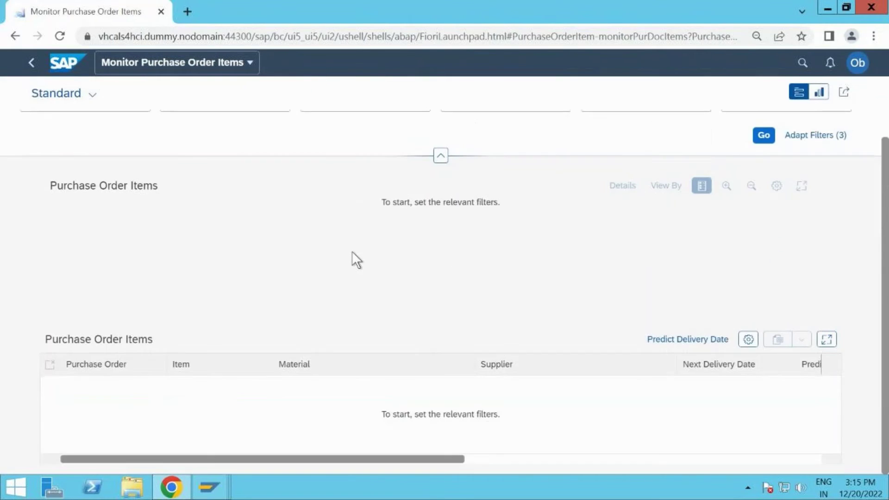
{"action": "scroll", "coordinate": [351, 251], "scroll_direction": "up", "scroll_amount": 2}
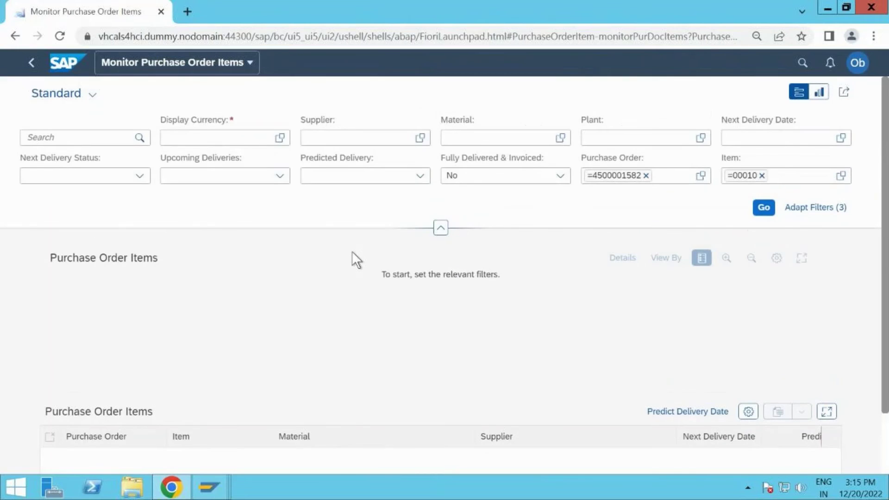
{"action": "left_click", "coordinate": [251, 138]}
{"action": "type", "text": "USD"}
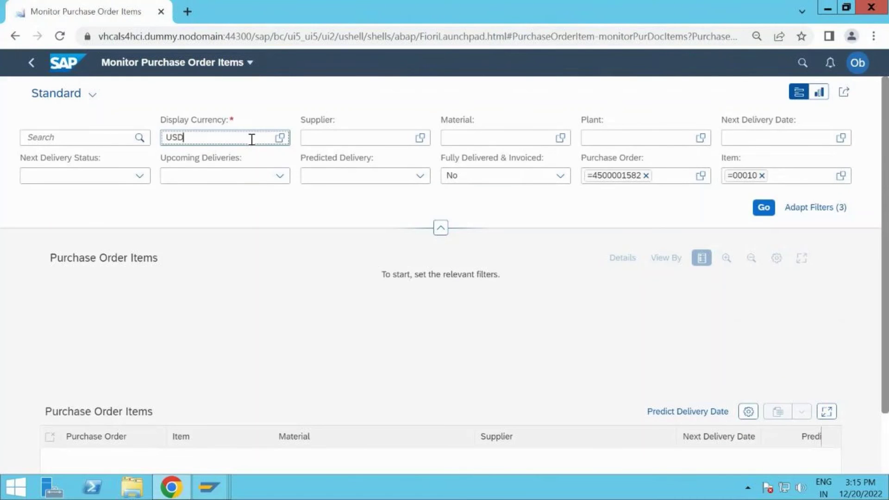
{"action": "left_click", "coordinate": [763, 209]}
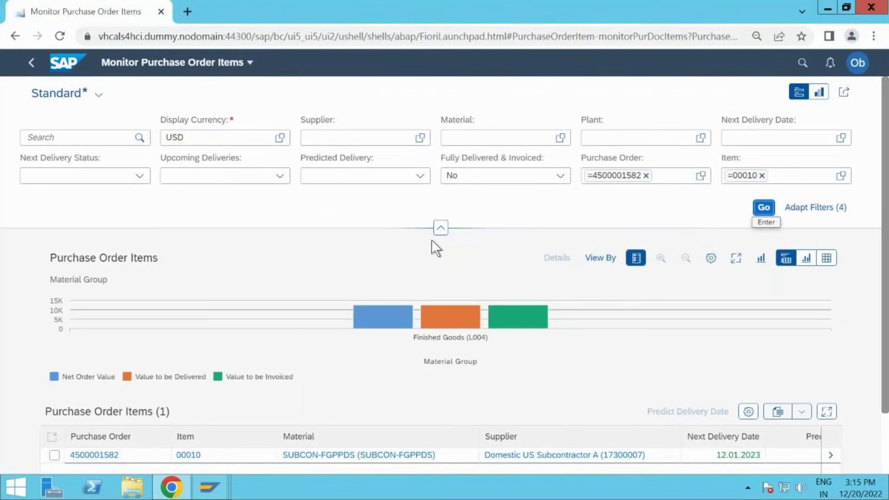
{"action": "scroll", "coordinate": [331, 251], "scroll_direction": "down", "scroll_amount": 2}
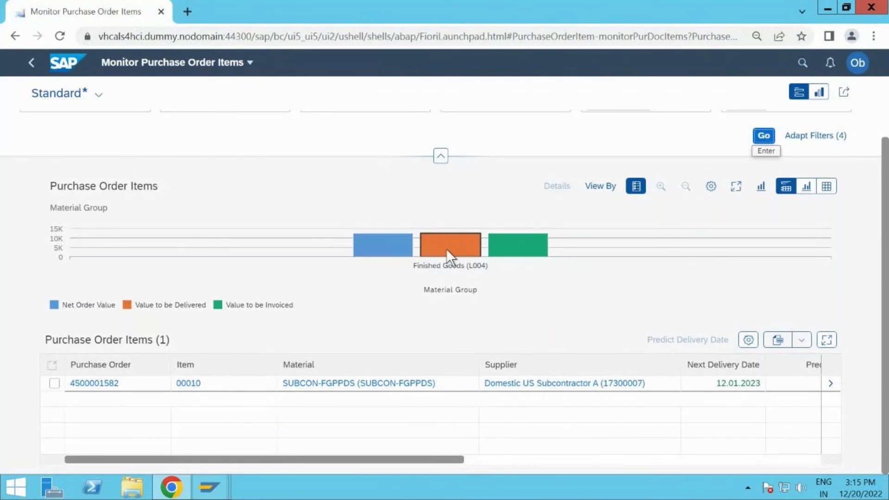
{"action": "mouse_move", "coordinate": [447, 248]}
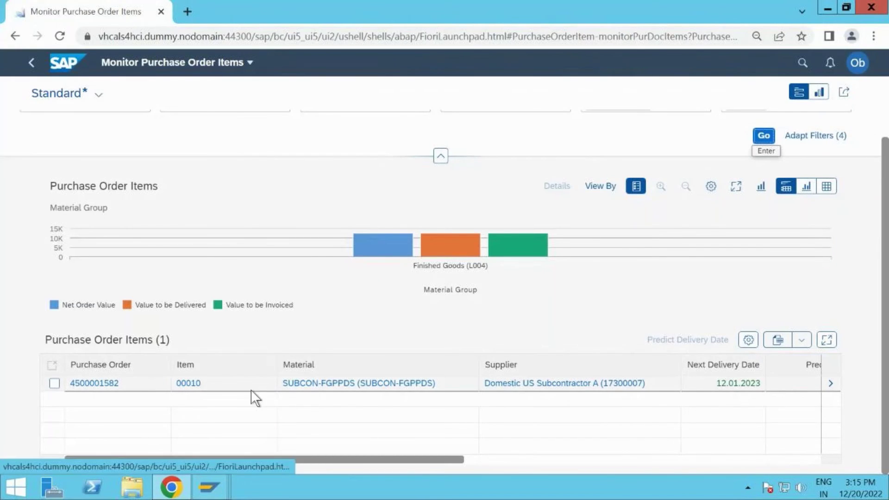
Step: Open Post Goods Receipt for Purchasing Document for the listed purchase order and examine its item details without posting
{"action": "left_click", "coordinate": [114, 388]}
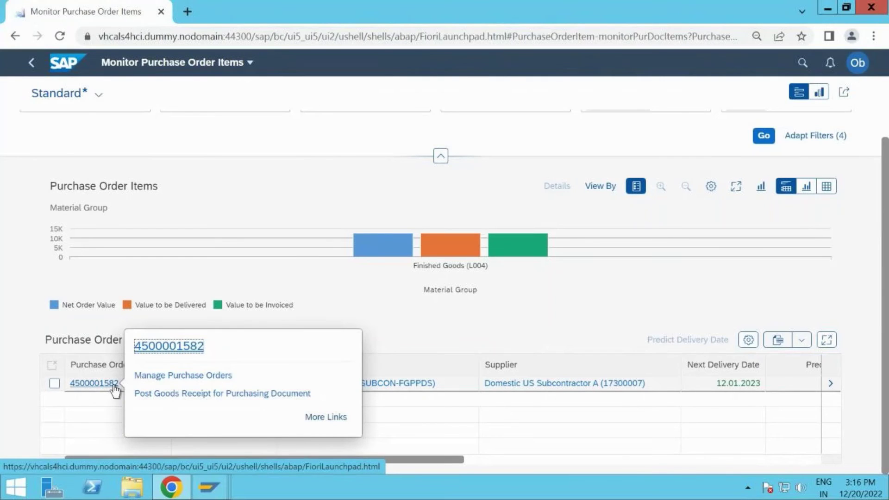
{"action": "left_click", "coordinate": [207, 394]}
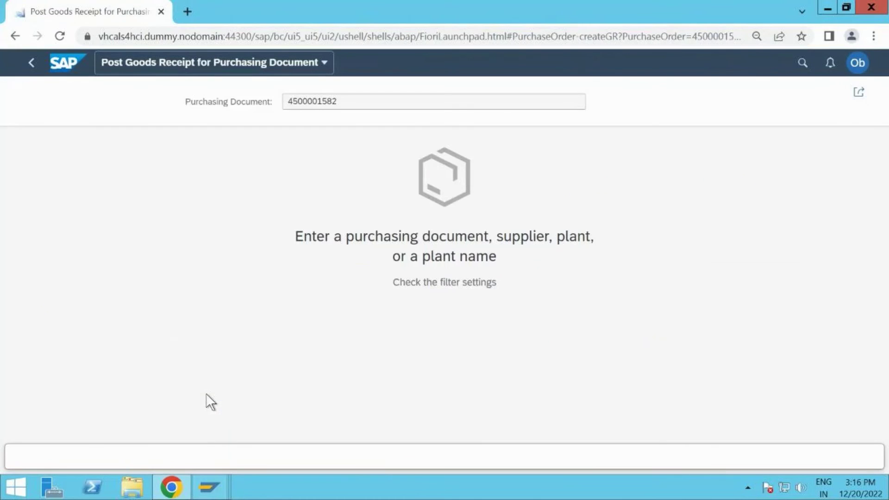
{"action": "left_click", "coordinate": [350, 102]}
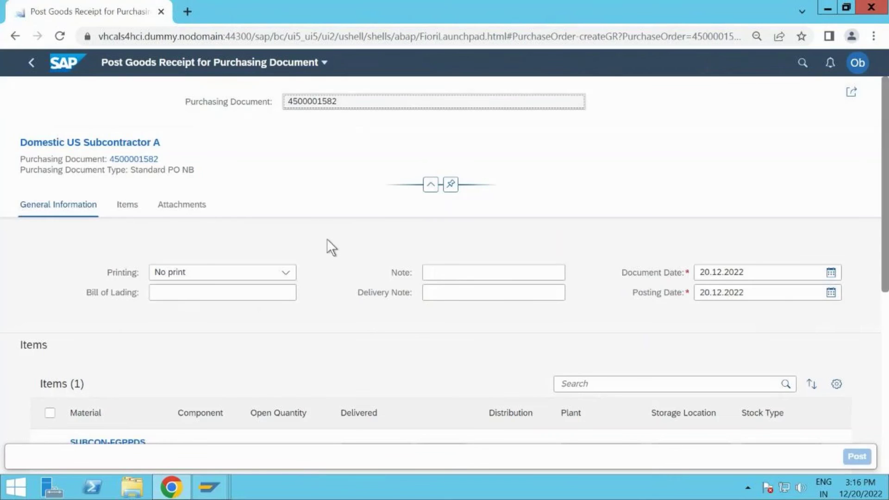
{"action": "scroll", "coordinate": [327, 239], "scroll_direction": "down", "scroll_amount": 3}
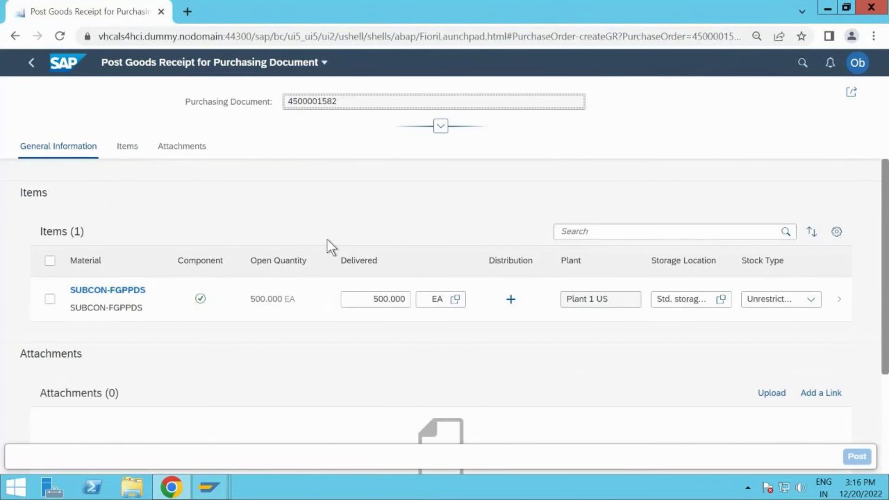
{"action": "scroll", "coordinate": [327, 239], "scroll_direction": "down", "scroll_amount": 3}
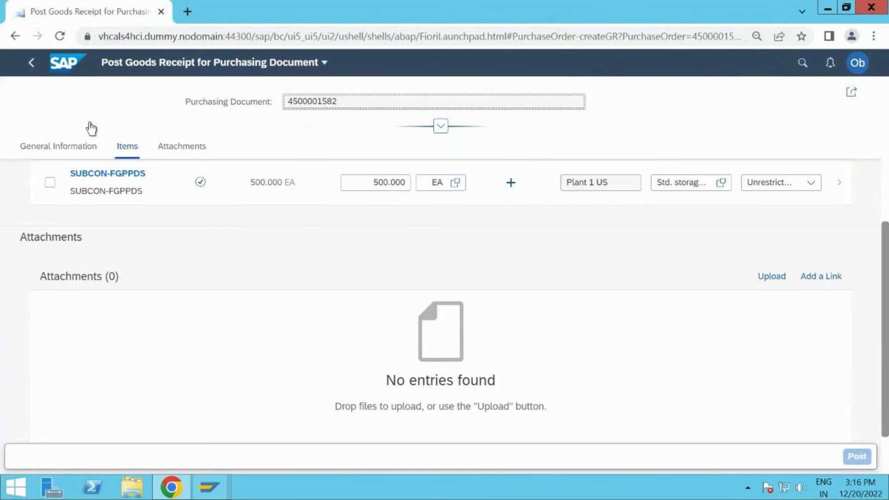
Step: Switch back to the stock/requirements list for SUBCON-FGPPDS in SAP GUI
{"action": "left_click", "coordinate": [209, 487]}
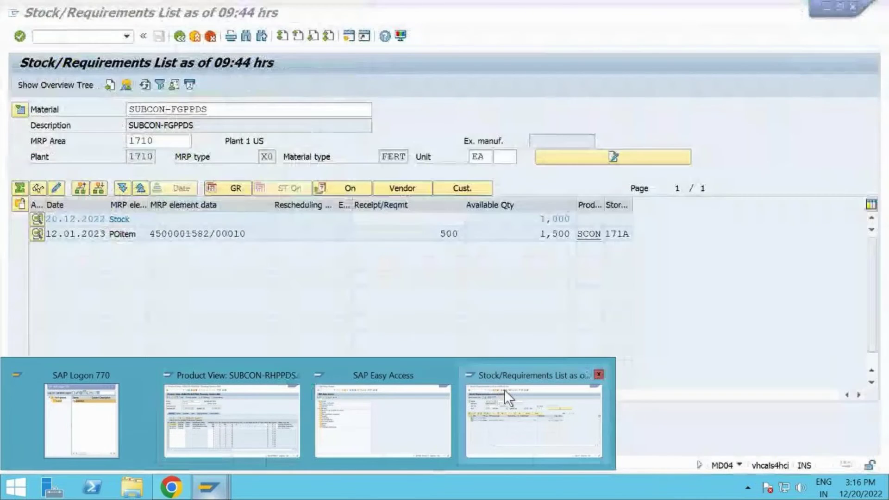
{"action": "left_click", "coordinate": [504, 390]}
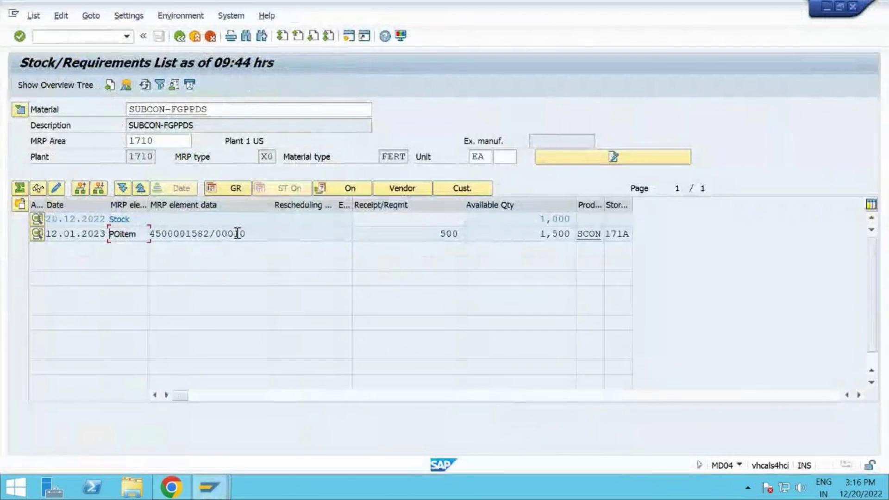
Step: Display the stock/requirements list for material SUBCON-RHPPDS
{"action": "left_click", "coordinate": [224, 109]}
{"action": "key", "text": "BackSpace"}
{"action": "key", "text": "BackSpace"}
{"action": "key", "text": "BackSpace"}
{"action": "key", "text": "BackSpace"}
{"action": "key", "text": "BackSpace"}
{"action": "key", "text": "BackSpace"}
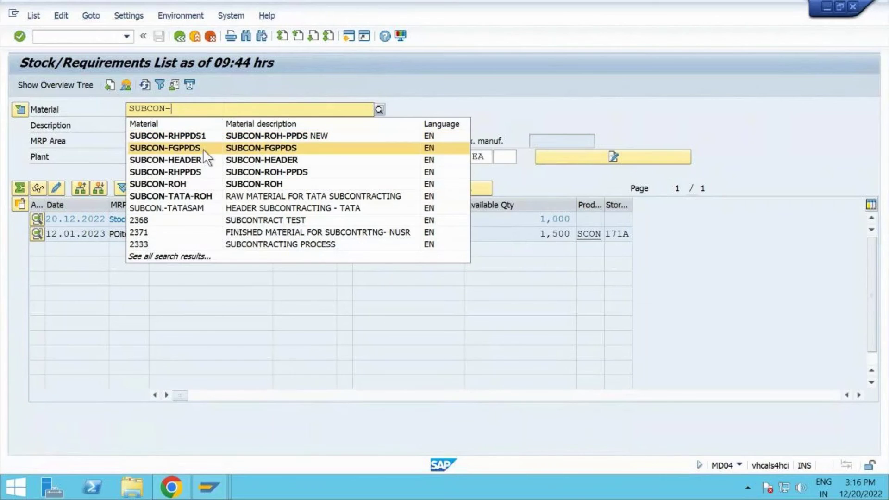
{"action": "left_click", "coordinate": [202, 170]}
{"action": "key", "text": "Return"}
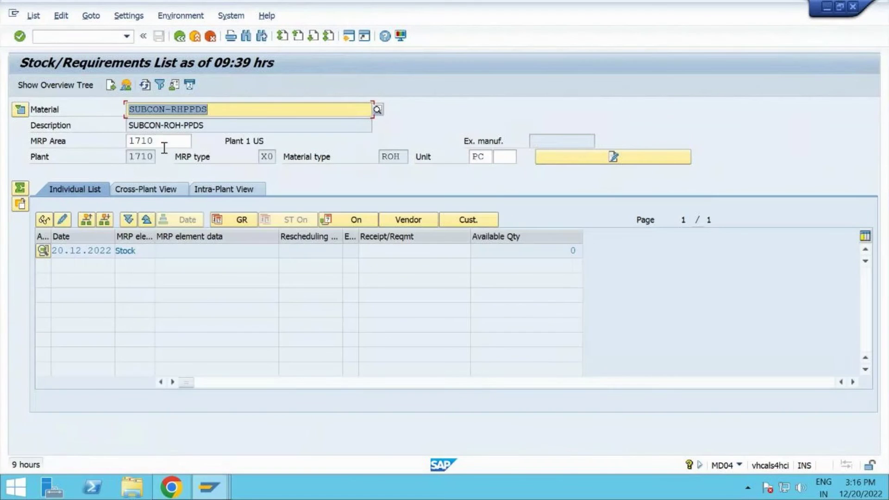
Step: Change the MRP area of the SUBCON-RHPPDS stock/requirements list to SUBCON
{"action": "key", "text": "Tab"}
{"action": "type", "text": "SUB"}
{"action": "key", "text": "Return"}
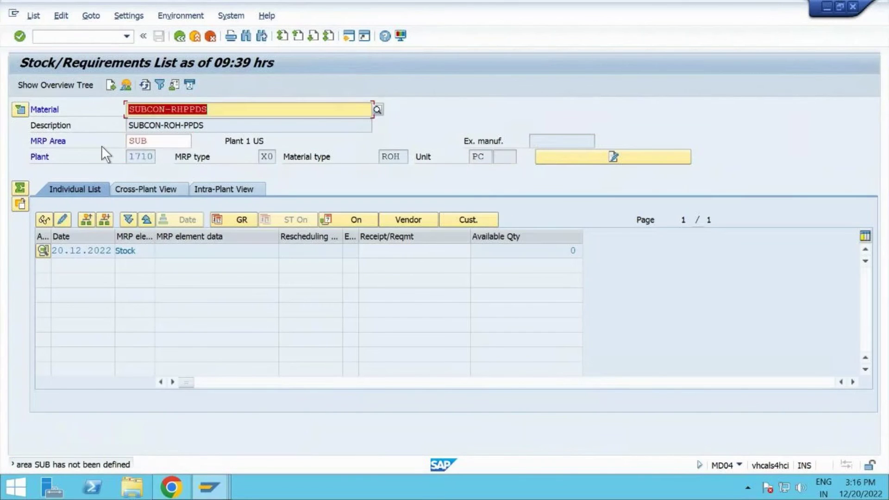
{"action": "left_click", "coordinate": [160, 142]}
{"action": "type", "text": "c"}
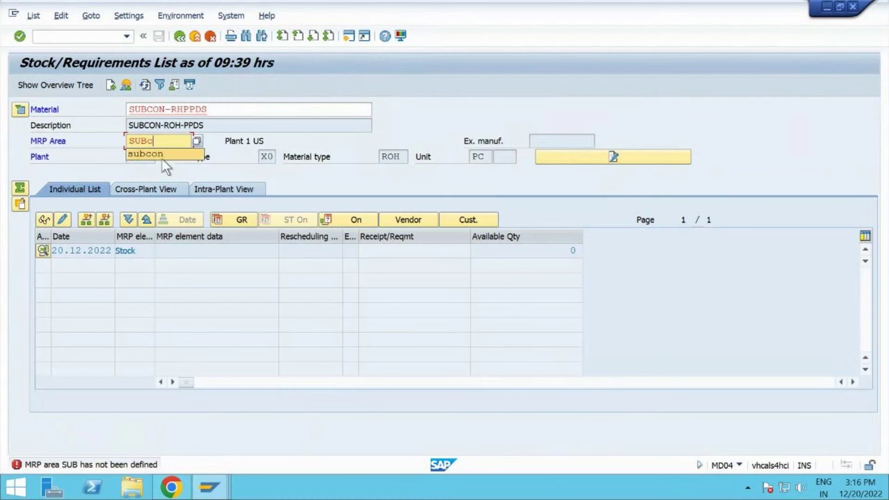
{"action": "left_click", "coordinate": [162, 157]}
{"action": "key", "text": "Return"}
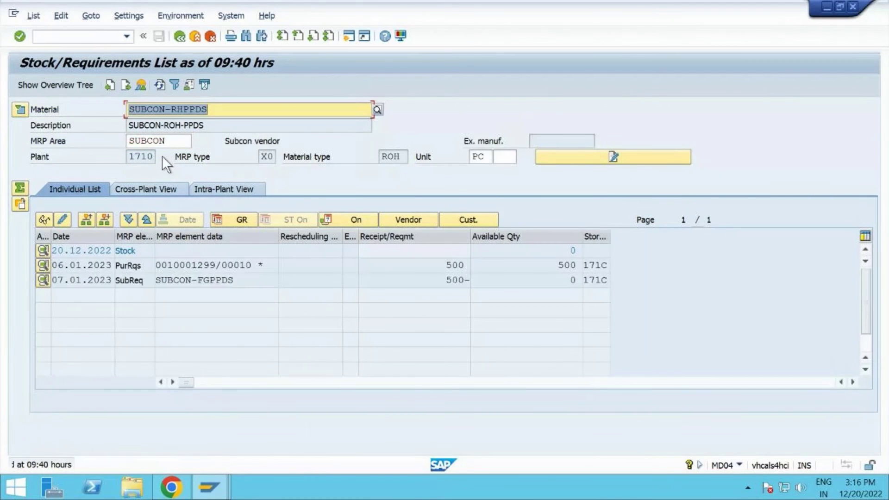
Step: Copy the purchase requisition number from the SUBCON-RHPPDS list and open the MIGO goods receipt transaction in a new session
{"action": "left_click_drag", "start_coordinate": [216, 265], "coordinate": [158, 264]}
{"action": "key", "text": "ctrl+c"}
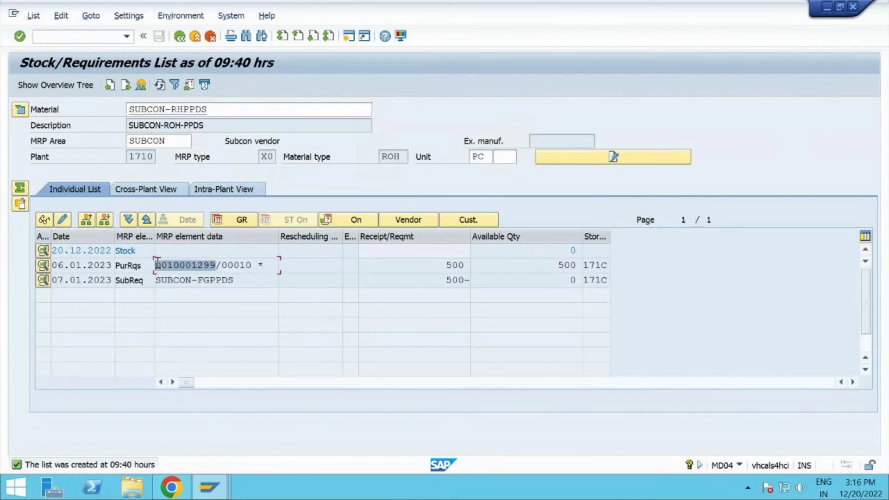
{"action": "left_click", "coordinate": [97, 39]}
{"action": "type", "text": "/"}
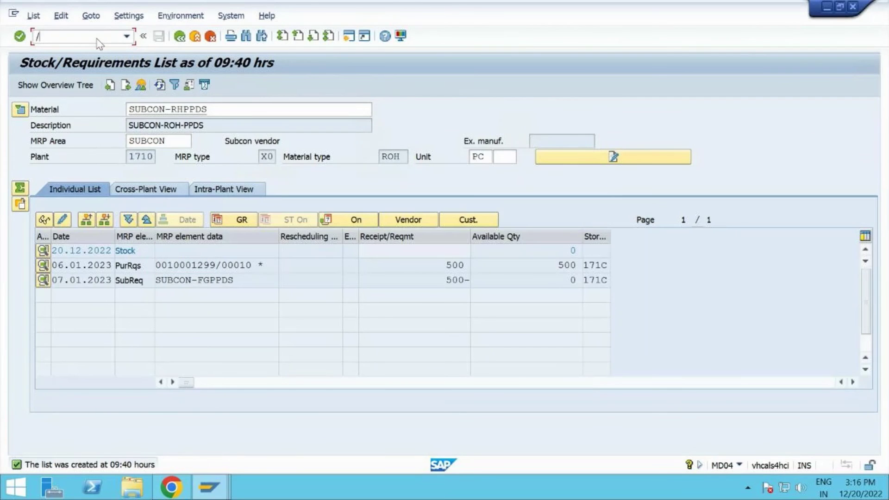
{"action": "type", "text": "nmd04"}
{"action": "key", "text": "Return"}
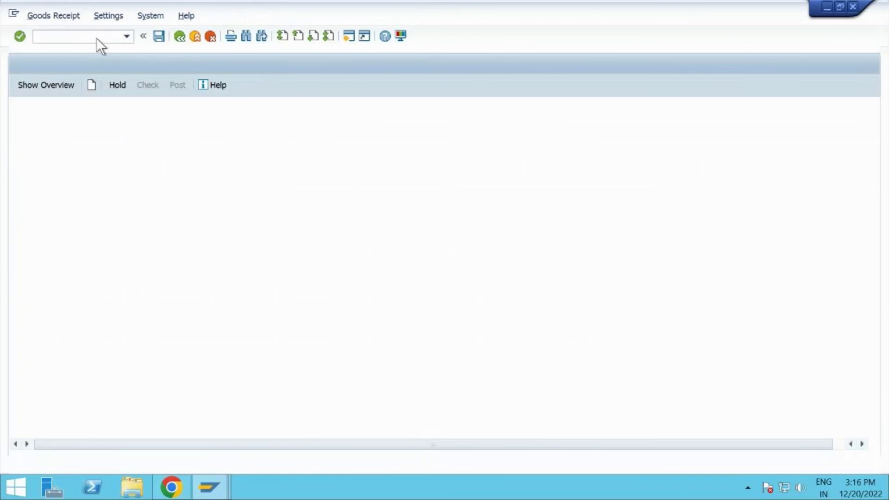
Step: Try to load the copied requisition number as the purchase order for goods receipt, and return to the stock/requirements list
{"action": "key", "text": "ctrl+v"}
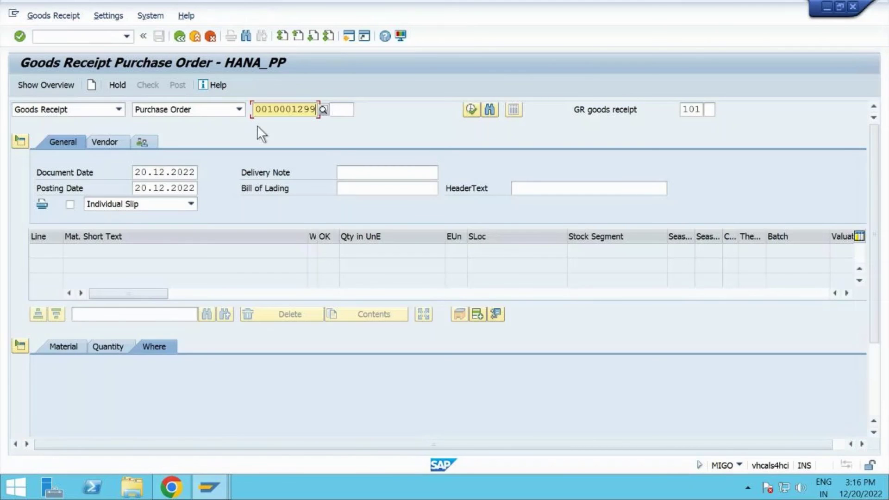
{"action": "key", "text": "Return"}
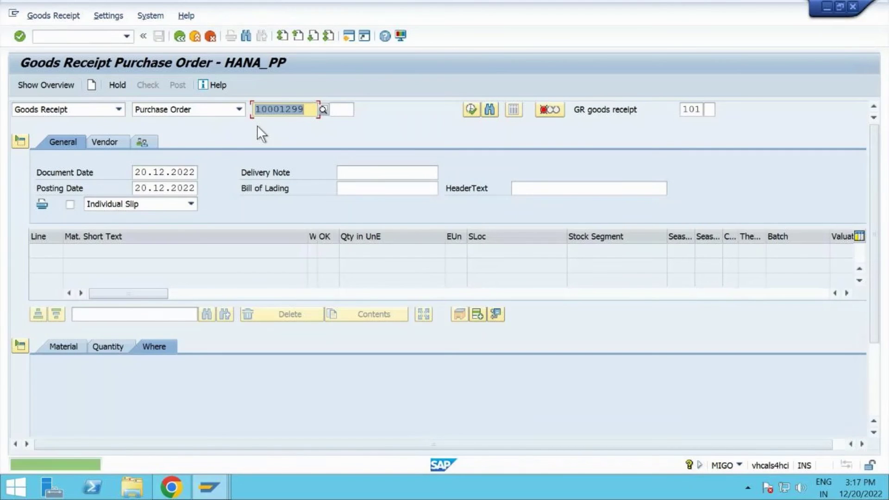
{"action": "key", "text": "F3"}
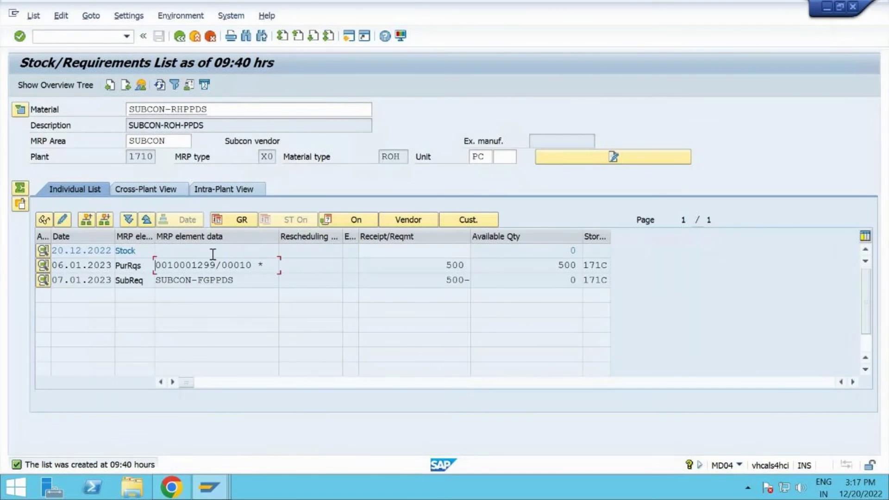
Step: Refresh the SUBCON-RHPPDS list, copy the purchase order number from its PO item, and load that order into the MIGO goods receipt
{"action": "left_click", "coordinate": [160, 84]}
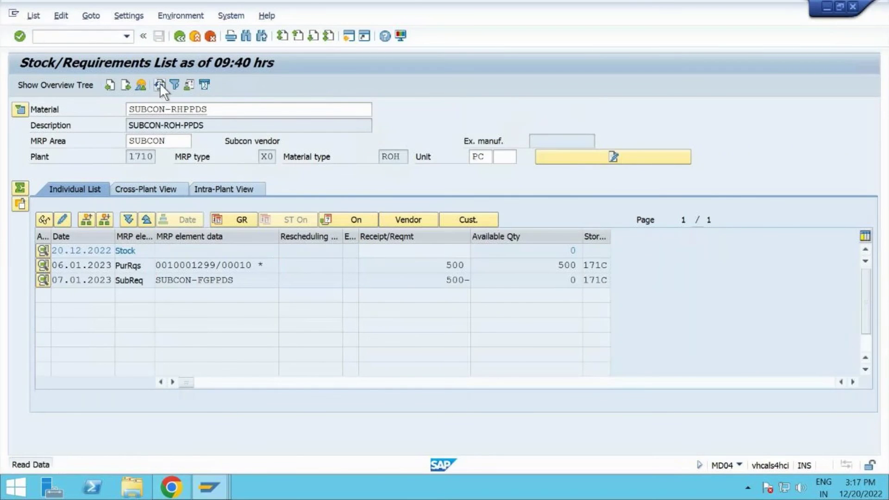
{"action": "left_click_drag", "start_coordinate": [217, 265], "coordinate": [154, 265]}
{"action": "key", "text": "ctrl+c"}
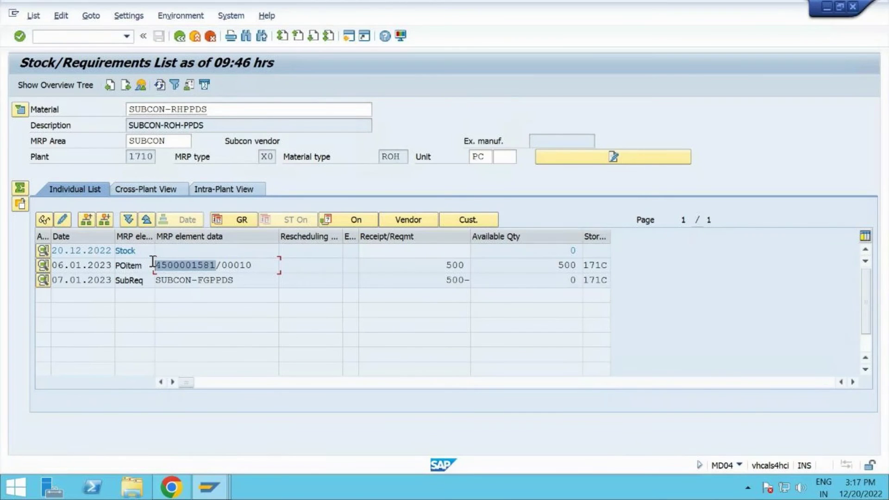
{"action": "double_click", "coordinate": [151, 260]}
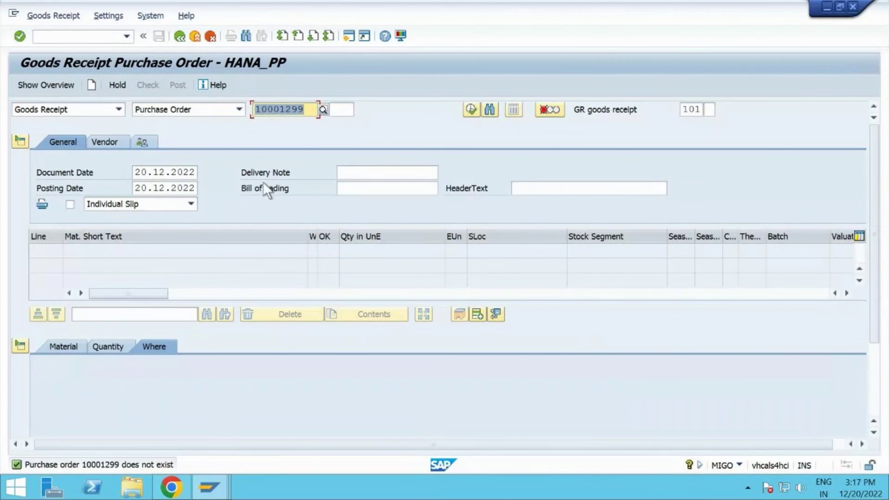
{"action": "key", "text": "ctrl+v"}
{"action": "key", "text": "Return"}
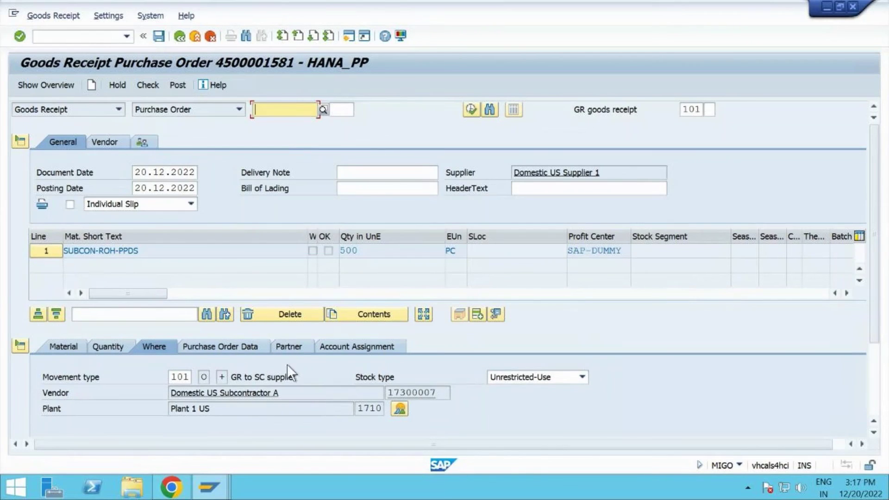
Step: Mark the SUBCON-ROH-PPDS receipt line as Item OK, check the document and post the goods receipt to the subcontractor
{"action": "scroll", "coordinate": [287, 365], "scroll_direction": "down", "scroll_amount": 5}
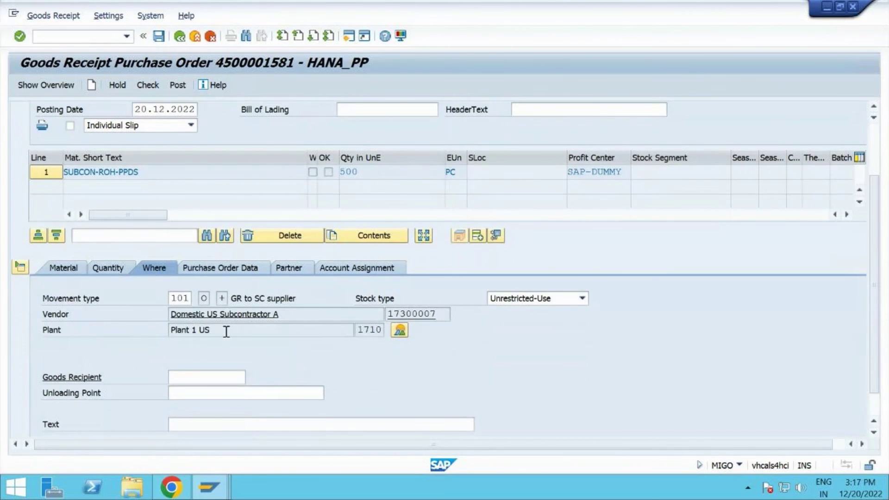
{"action": "scroll", "coordinate": [226, 333], "scroll_direction": "up", "scroll_amount": 3}
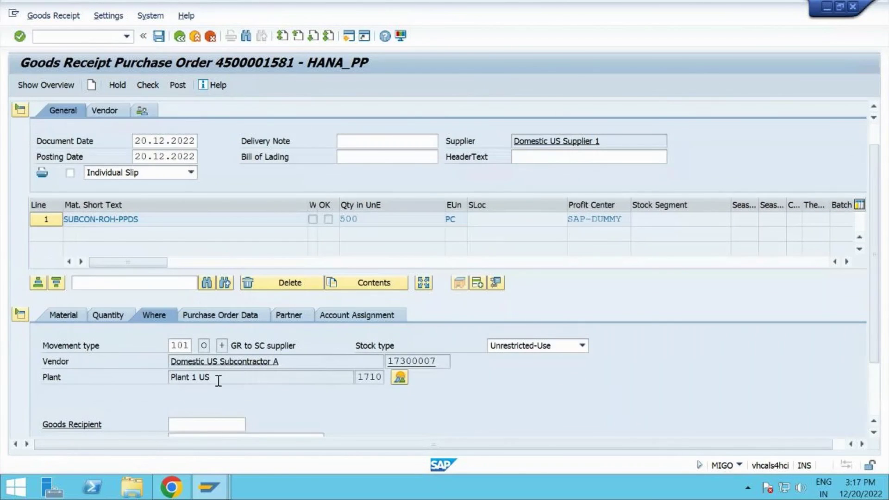
{"action": "scroll", "coordinate": [218, 381], "scroll_direction": "down", "scroll_amount": 5}
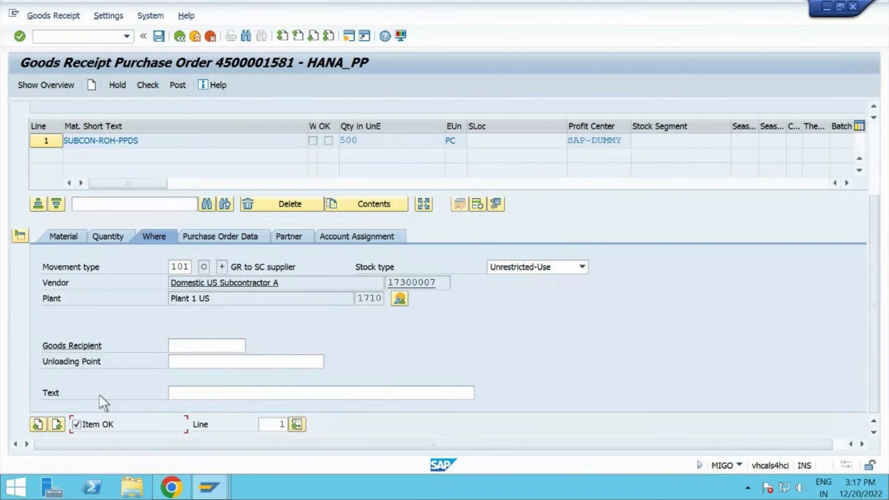
{"action": "left_click", "coordinate": [151, 85]}
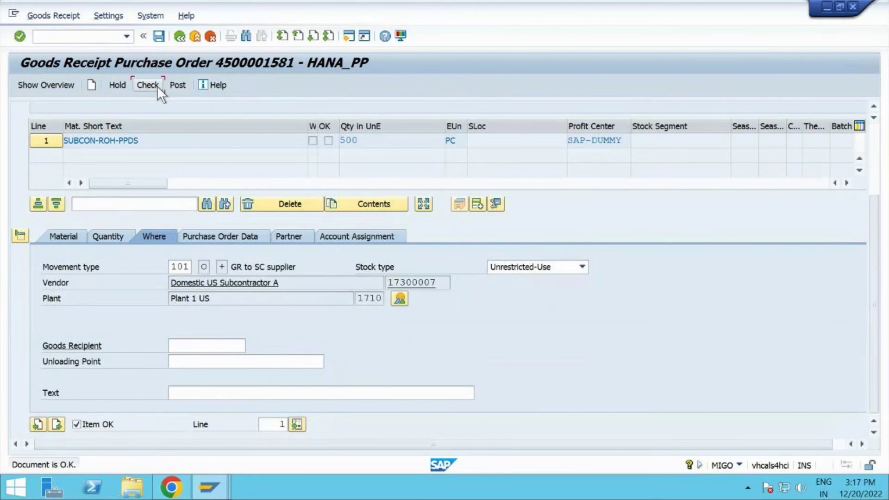
{"action": "left_click", "coordinate": [178, 85]}
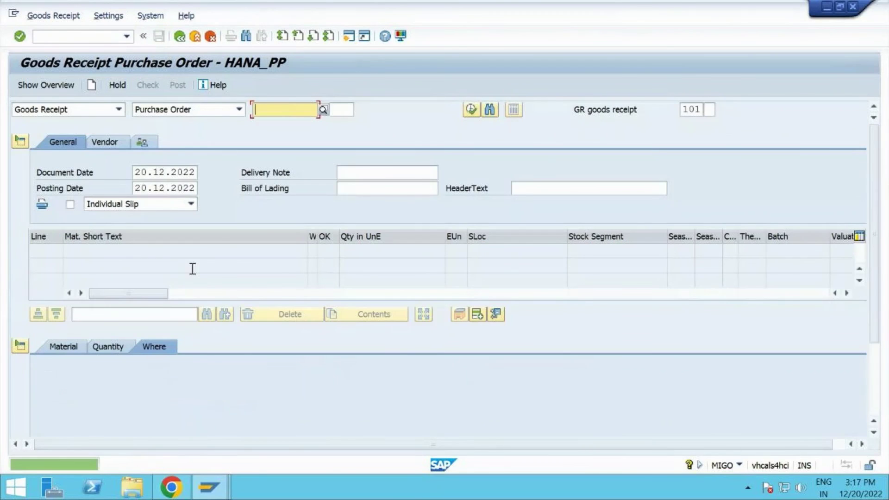
Step: Return to the SUBCON-RHPPDS stock/requirements list, refresh its intra-plant view and examine the subcontracting stock
{"action": "left_click", "coordinate": [209, 487]}
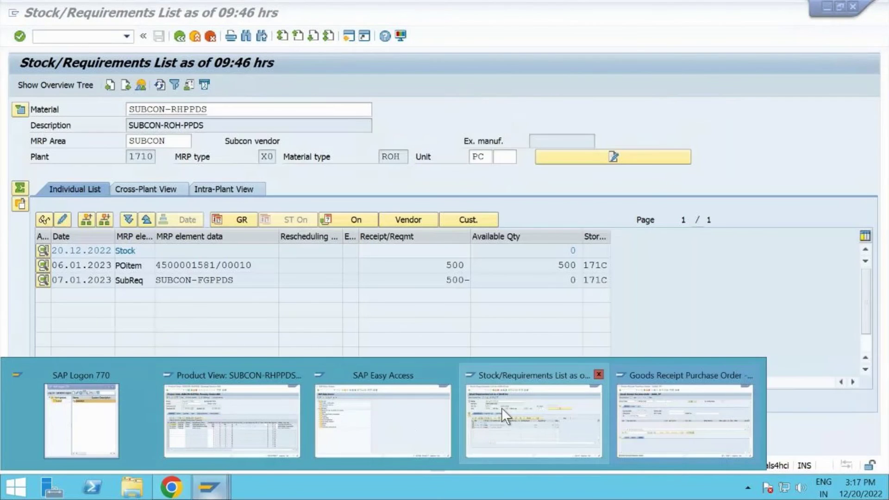
{"action": "left_click", "coordinate": [502, 410]}
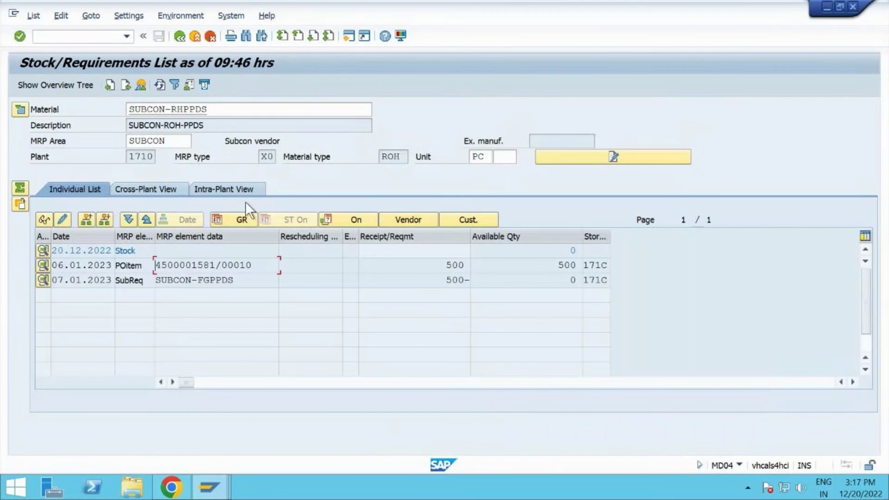
{"action": "left_click", "coordinate": [252, 191]}
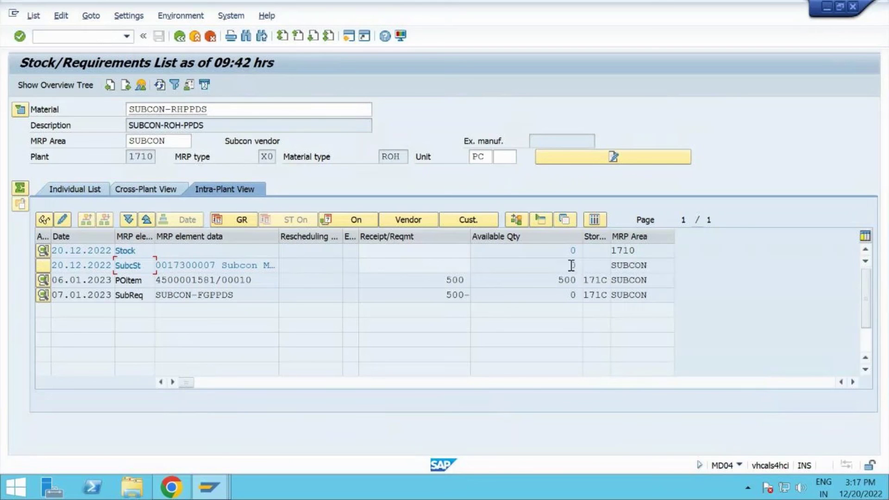
{"action": "left_click", "coordinate": [161, 84]}
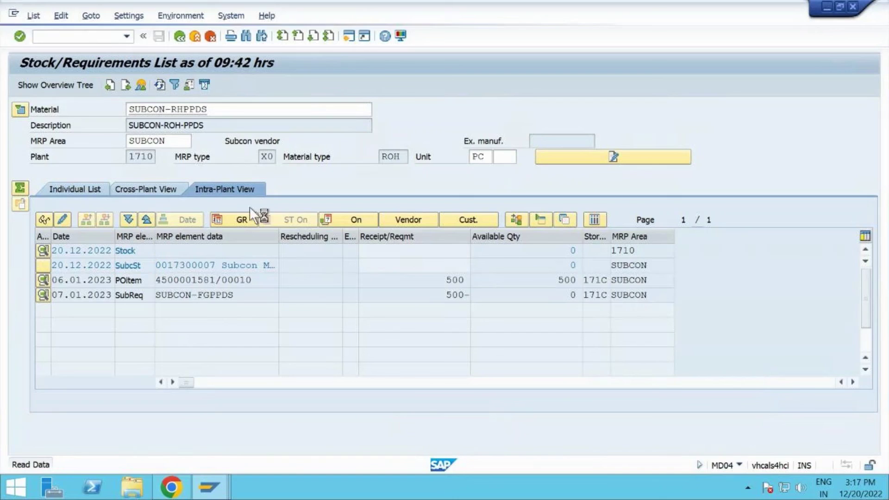
{"action": "left_click_drag", "start_coordinate": [558, 266], "coordinate": [597, 267]}
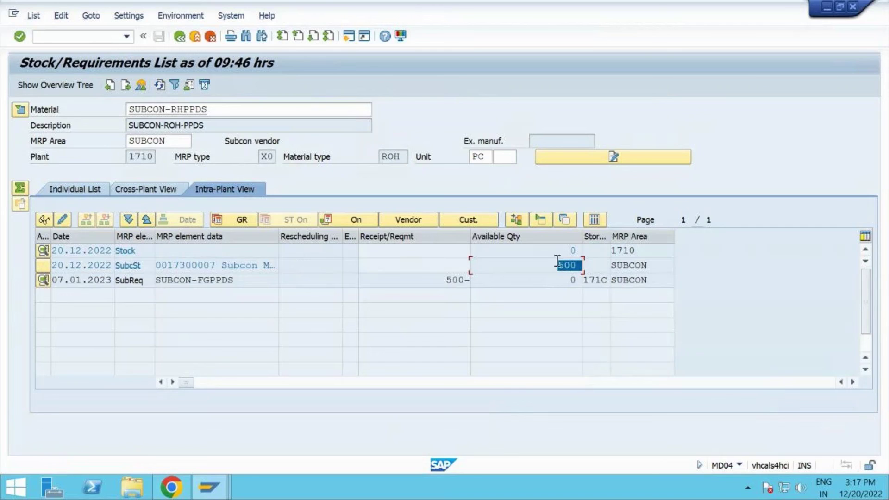
Step: Switch to the Fiori Post Goods Receipt app, select the SUBCON-FGPPDS item and post its receipt of 500 EA
{"action": "left_click", "coordinate": [174, 488]}
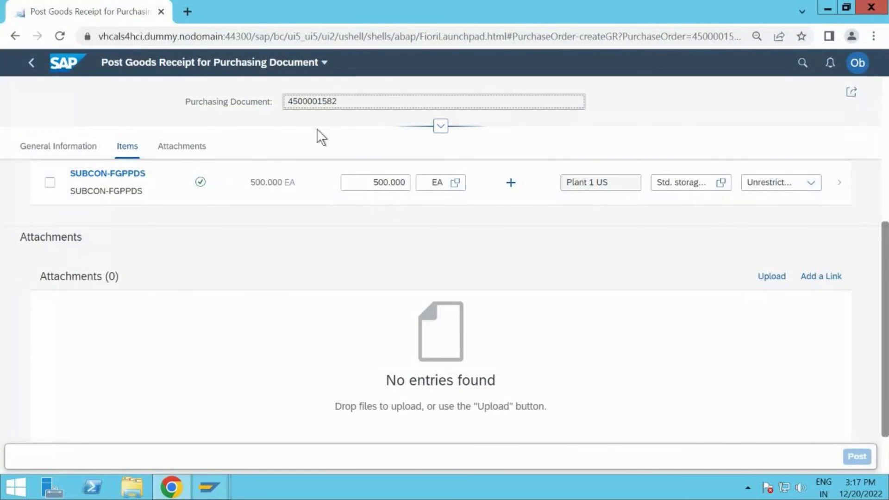
{"action": "key", "text": "alt+Tab"}
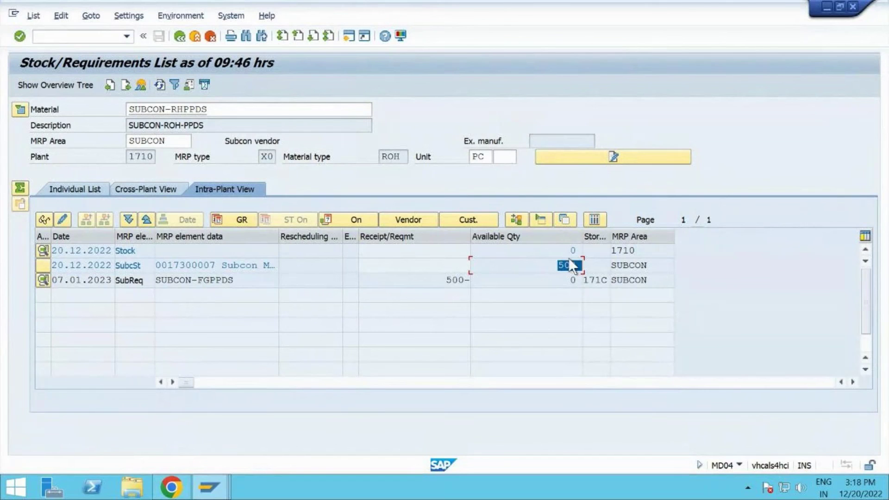
{"action": "key", "text": "alt+Tab"}
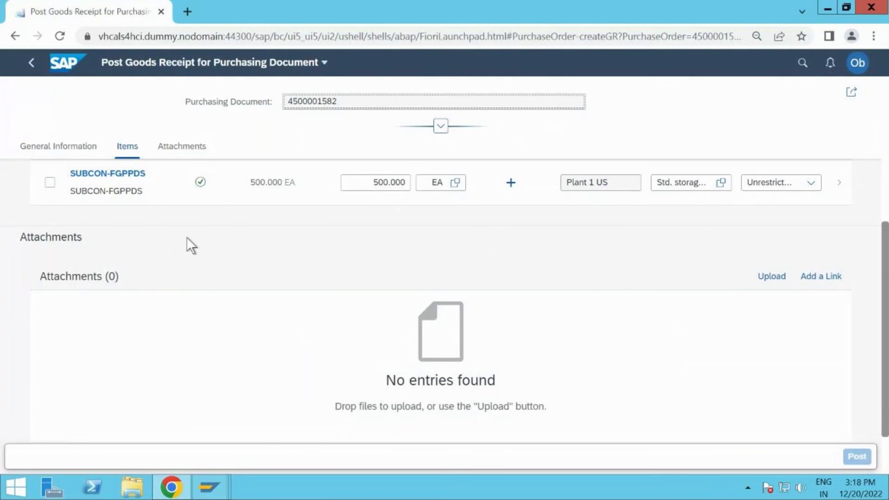
{"action": "left_click", "coordinate": [50, 184]}
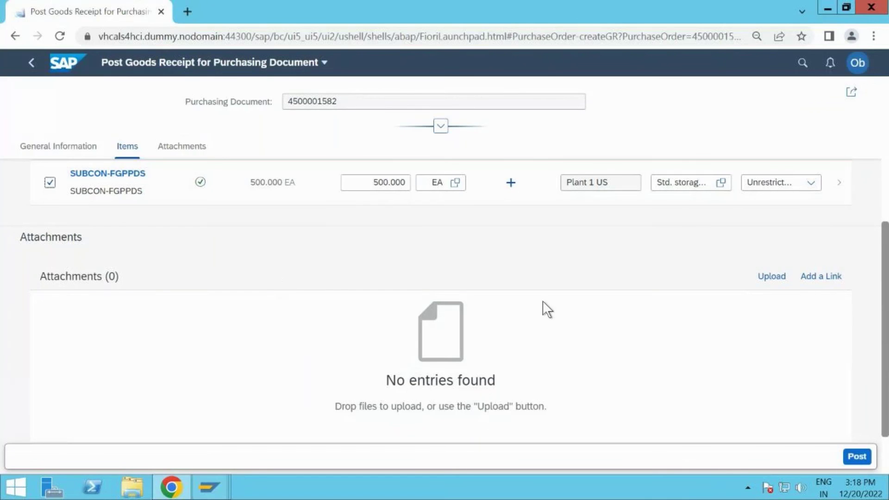
{"action": "left_click", "coordinate": [857, 457]}
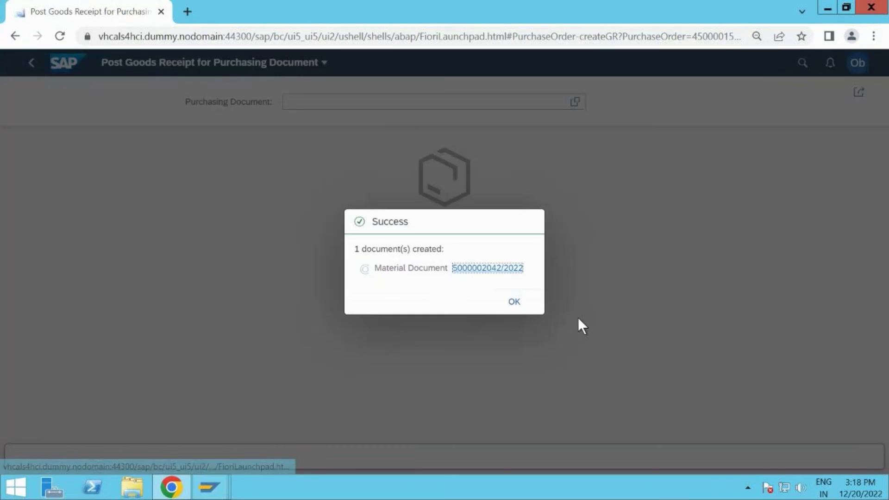
{"action": "left_click", "coordinate": [517, 301]}
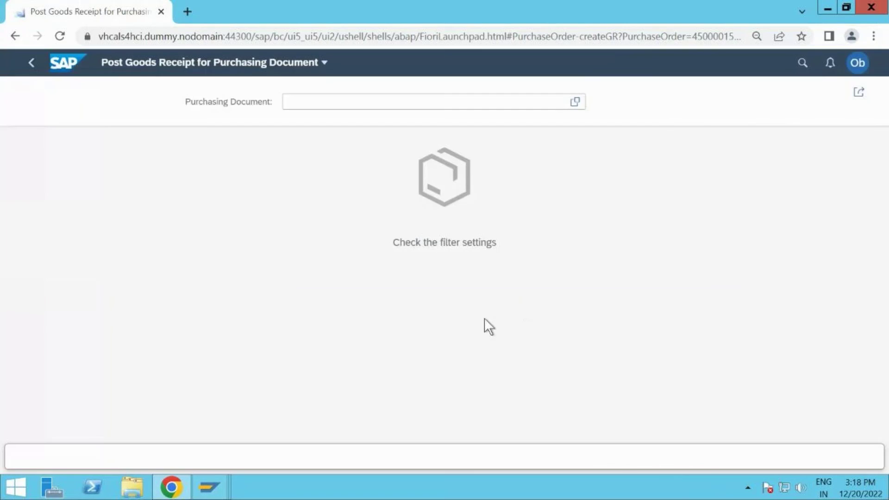
Step: Switch to the PP/DS product view for SUBCON-RHPPDS in SAP GUI and refresh its elements at location SUBCON
{"action": "left_click", "coordinate": [213, 488]}
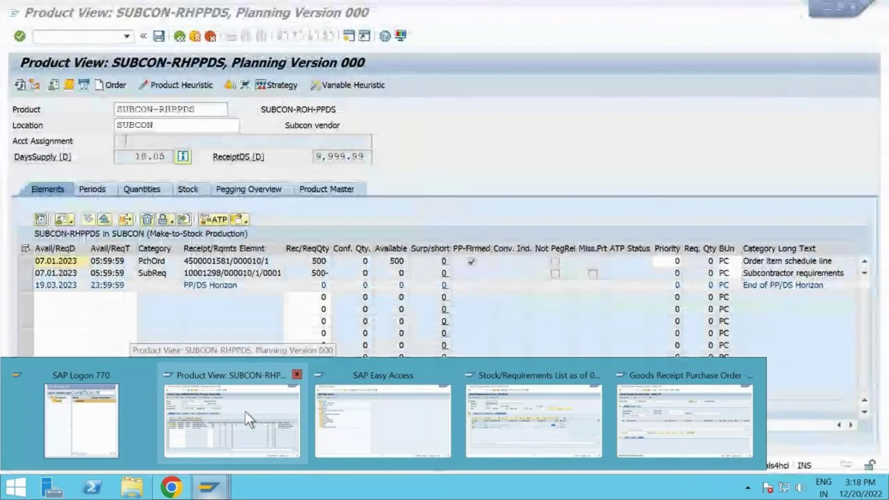
{"action": "left_click", "coordinate": [245, 410]}
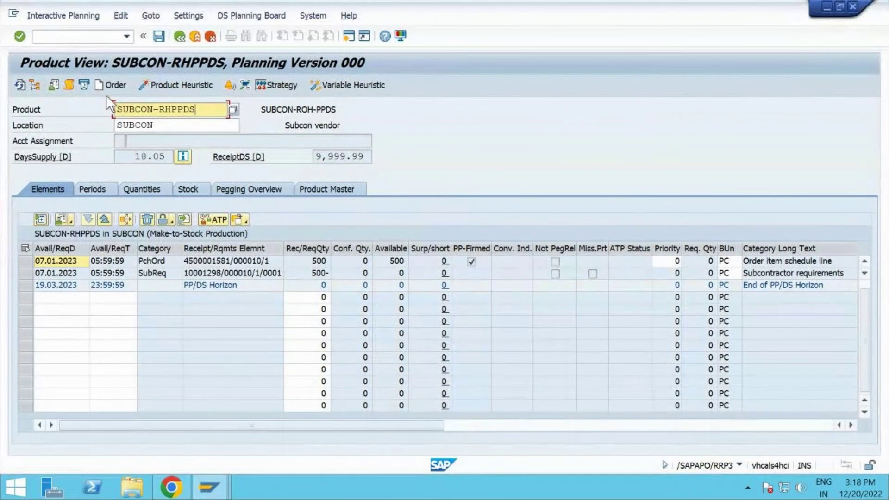
{"action": "left_click", "coordinate": [18, 82]}
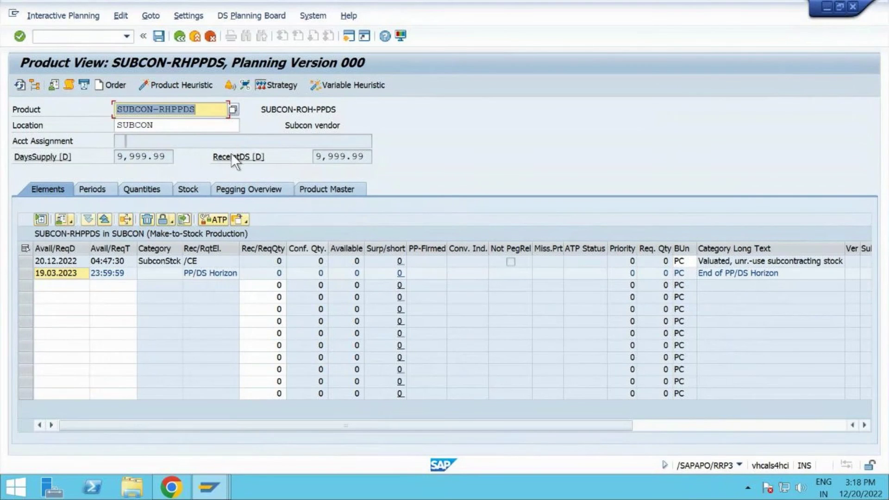
Step: Display the product view for SUBCON-FGPPDS at location 1710 and refresh it to examine the stock and requirements
{"action": "left_click", "coordinate": [209, 108]}
{"action": "key", "text": "BackSpace"}
{"action": "key", "text": "BackSpace"}
{"action": "key", "text": "BackSpace"}
{"action": "key", "text": "BackSpace"}
{"action": "key", "text": "BackSpace"}
{"action": "key", "text": "BackSpace"}
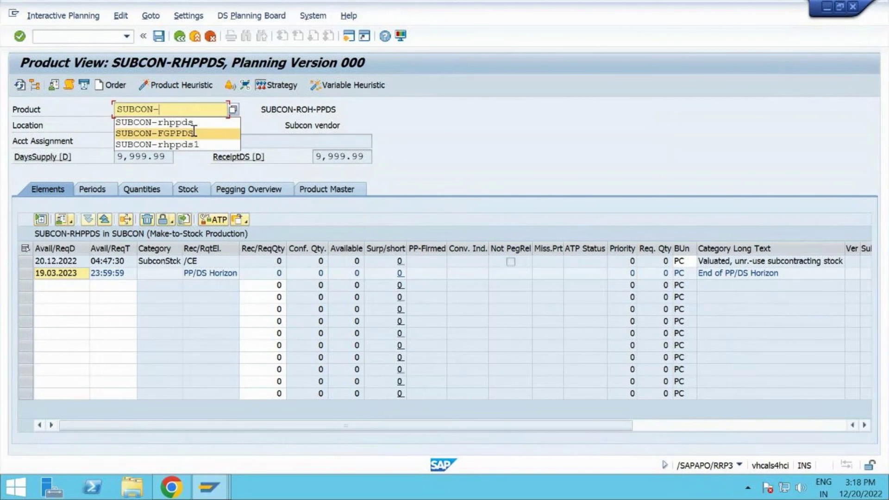
{"action": "left_click", "coordinate": [192, 130]}
{"action": "key", "text": "Tab"}
{"action": "type", "text": "1710"}
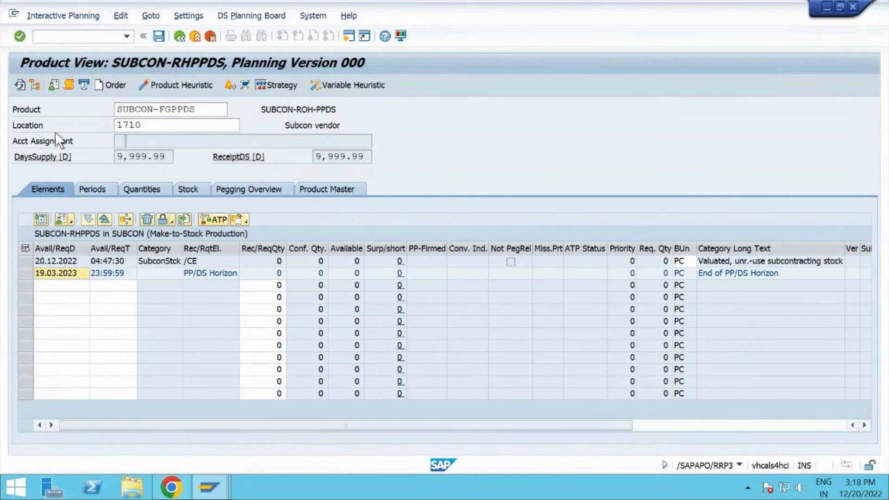
{"action": "key", "text": "Return"}
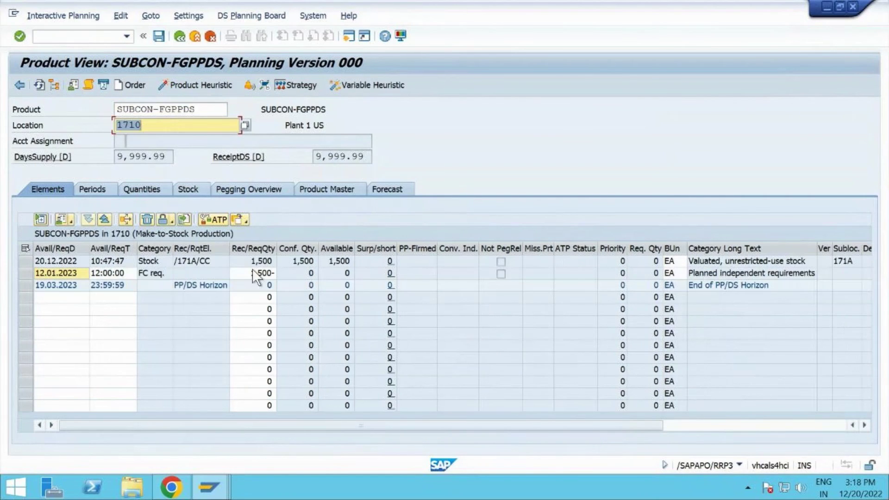
{"action": "left_click", "coordinate": [40, 84]}
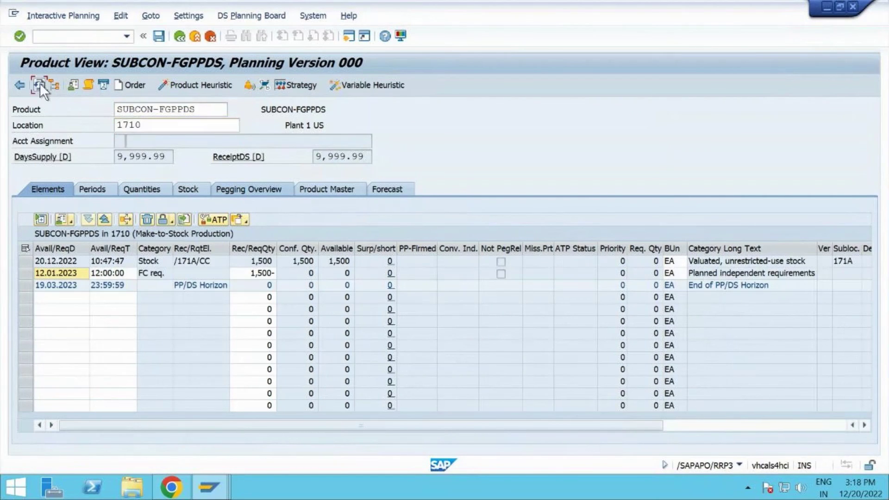